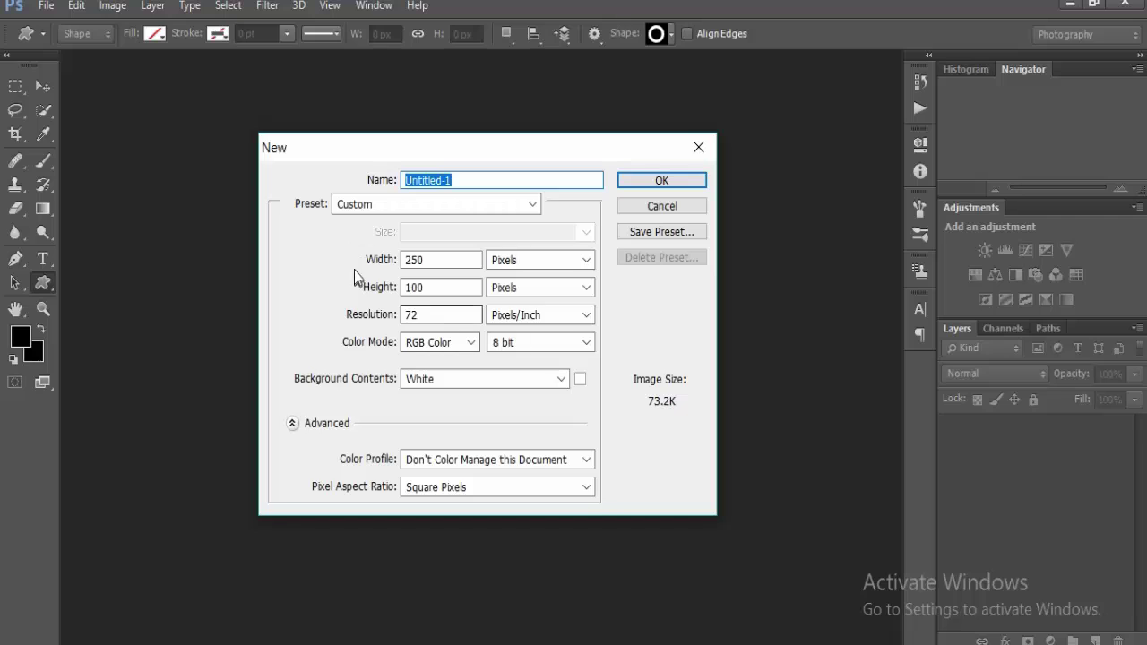
# Step: Create a new document 350 pixels wide and 200 pixels high
pyautogui.click(412, 260)
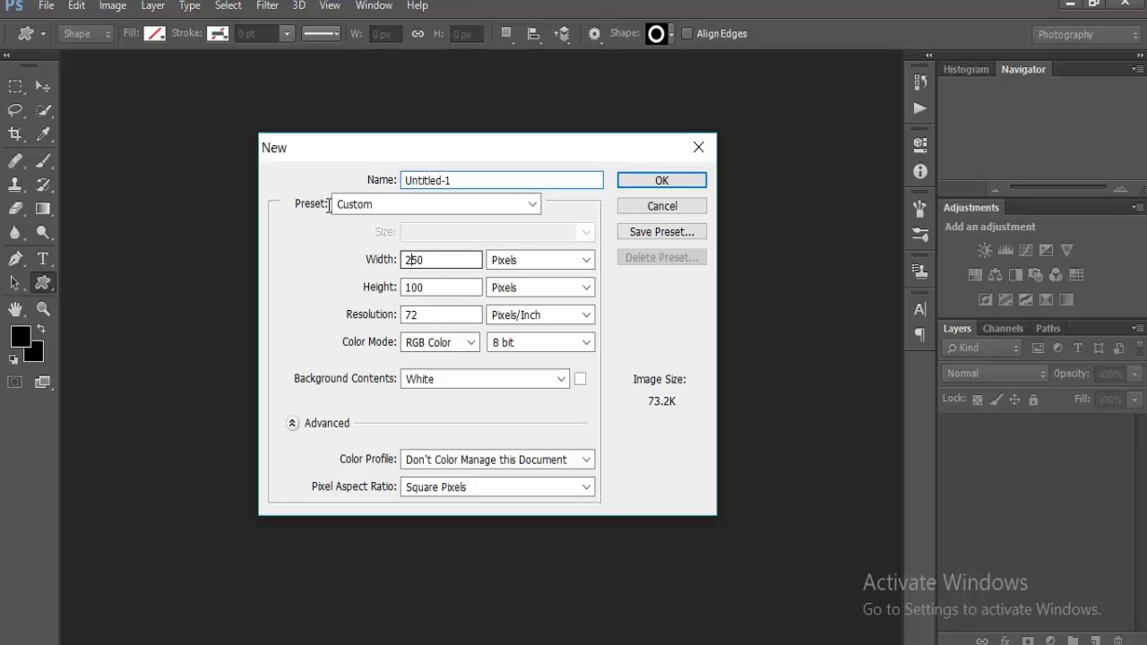
pyautogui.press('BackSpace')
pyautogui.write('3')
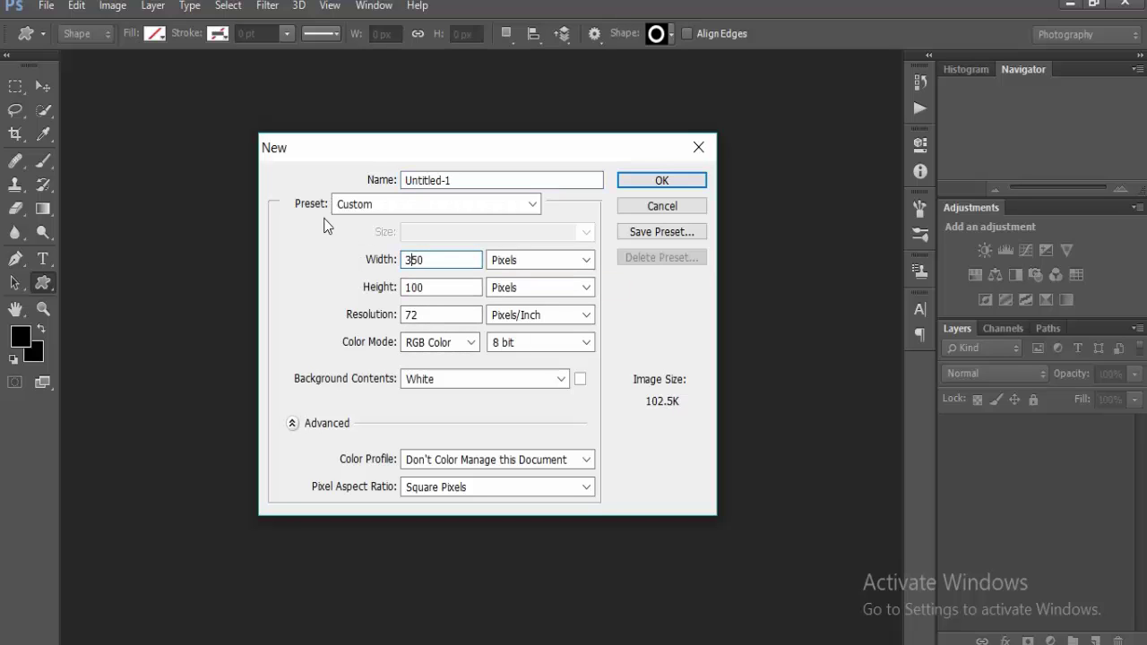
pyautogui.click(407, 286)
pyautogui.press('BackSpace')
pyautogui.write('3')
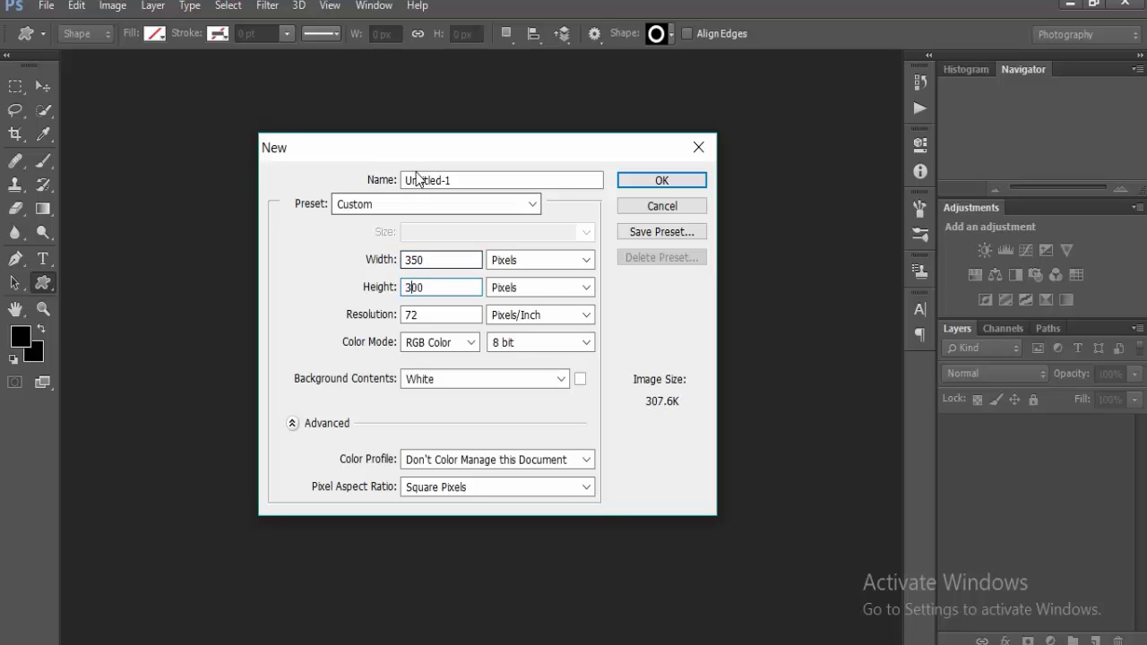
pyautogui.press('BackSpace')
pyautogui.write('2')
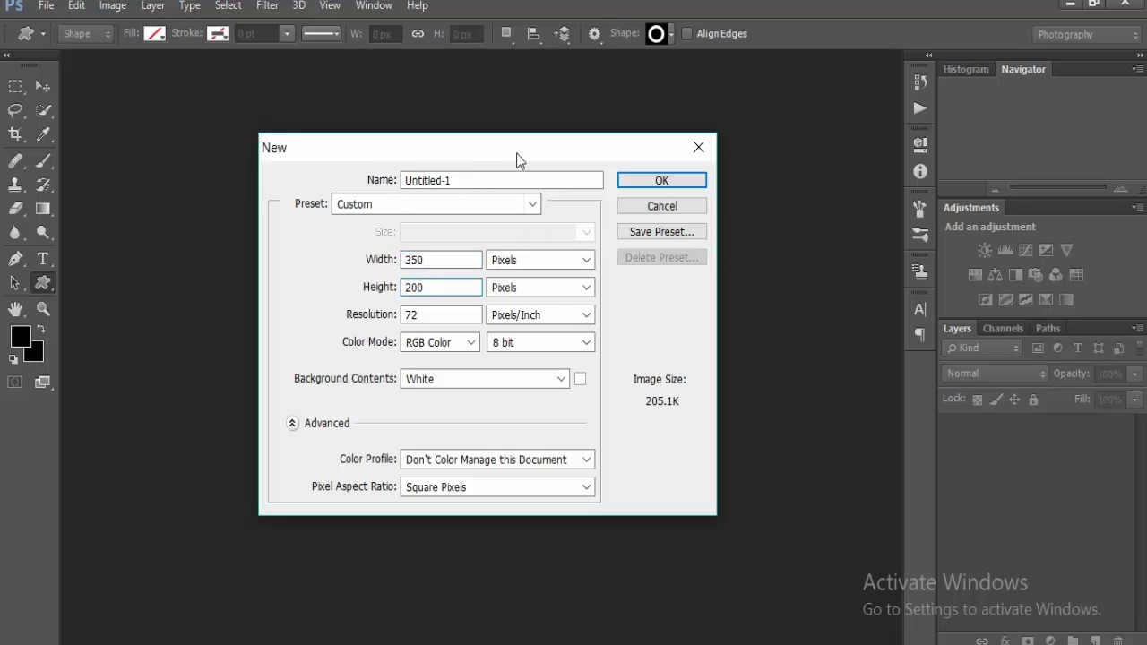
pyautogui.press('Return')
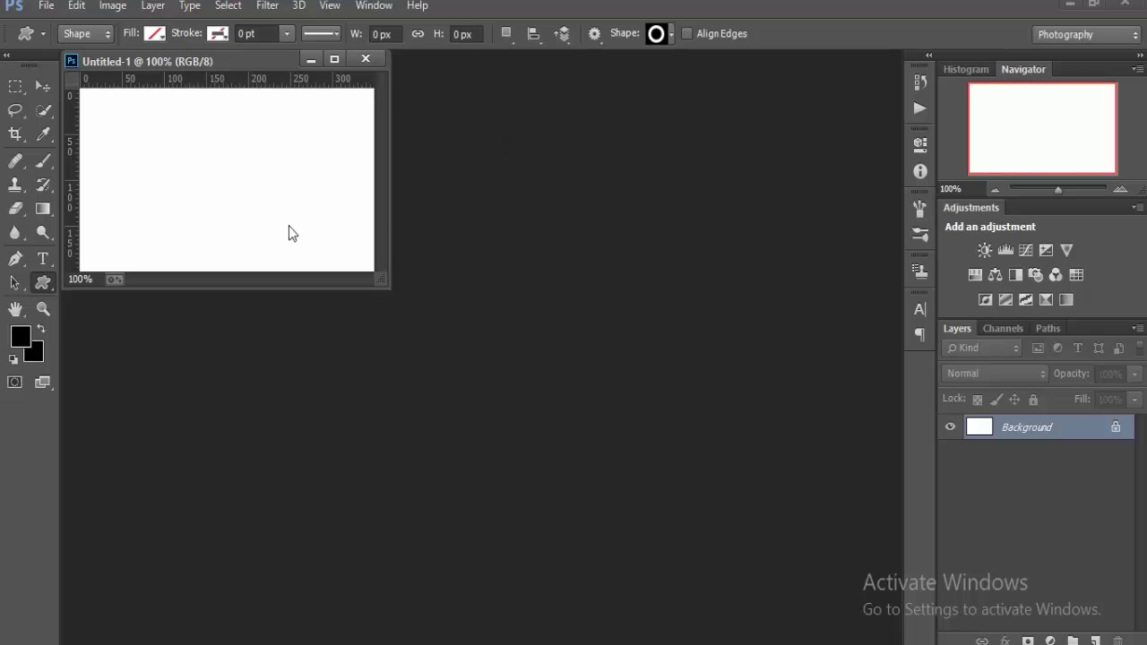
# Step: Enlarge the document window and place it near the middle of the workspace
pyautogui.moveTo(389, 288); pyautogui.dragTo(568, 426)
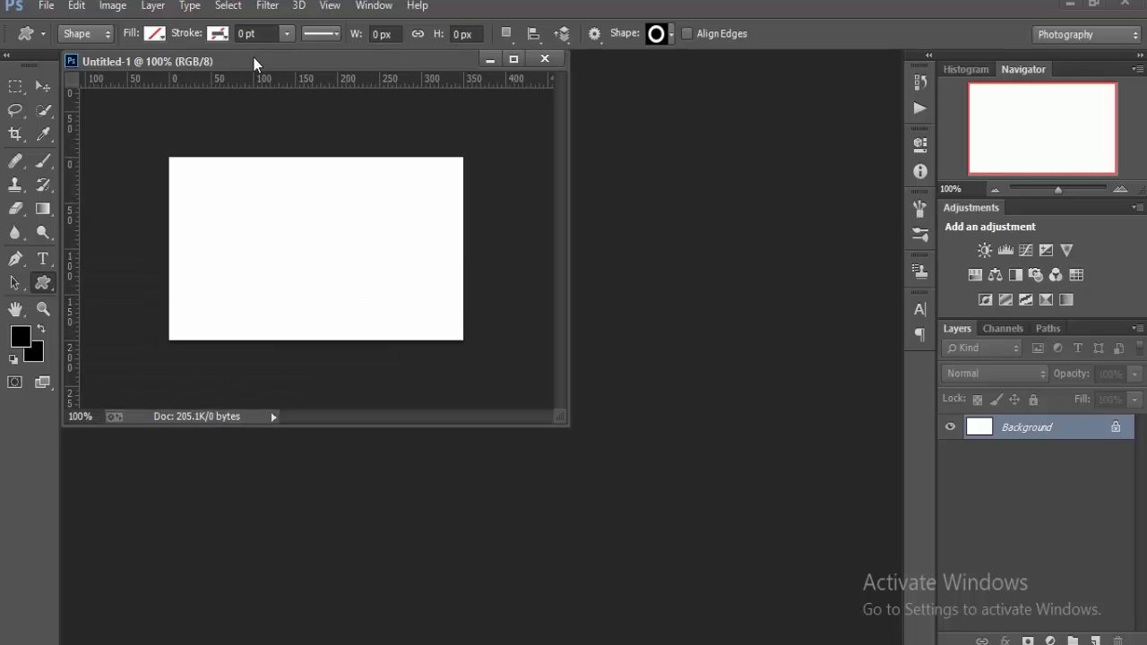
pyautogui.moveTo(252, 60); pyautogui.dragTo(384, 131)
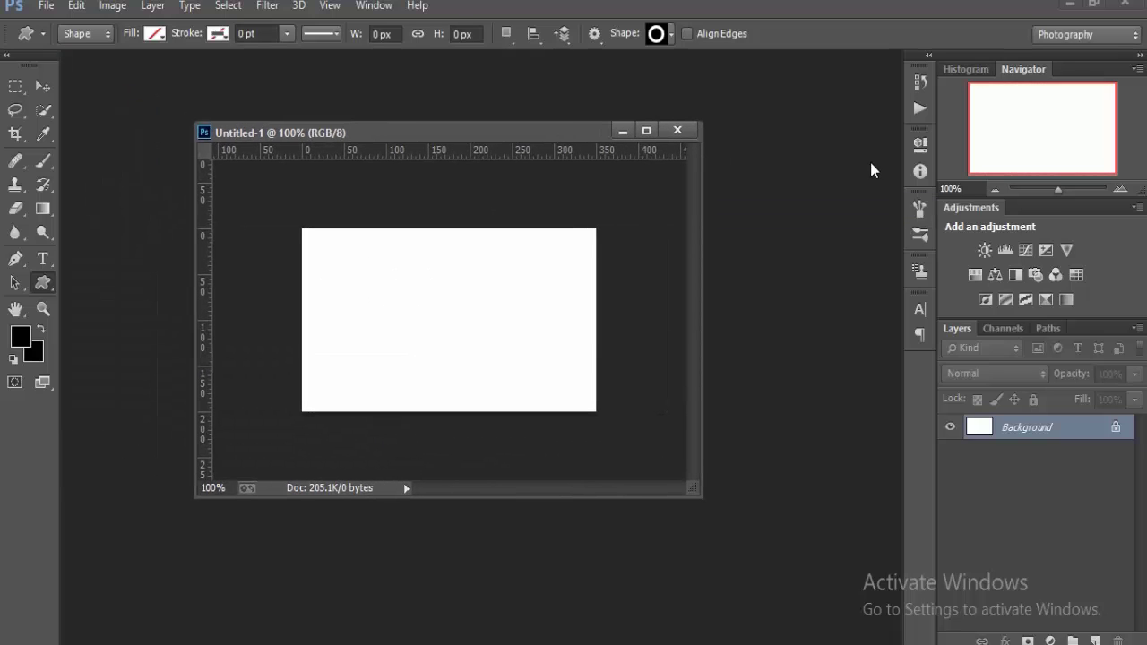
pyautogui.scroll(-1, 845, 152)
pyautogui.scroll(4, 846, 152)
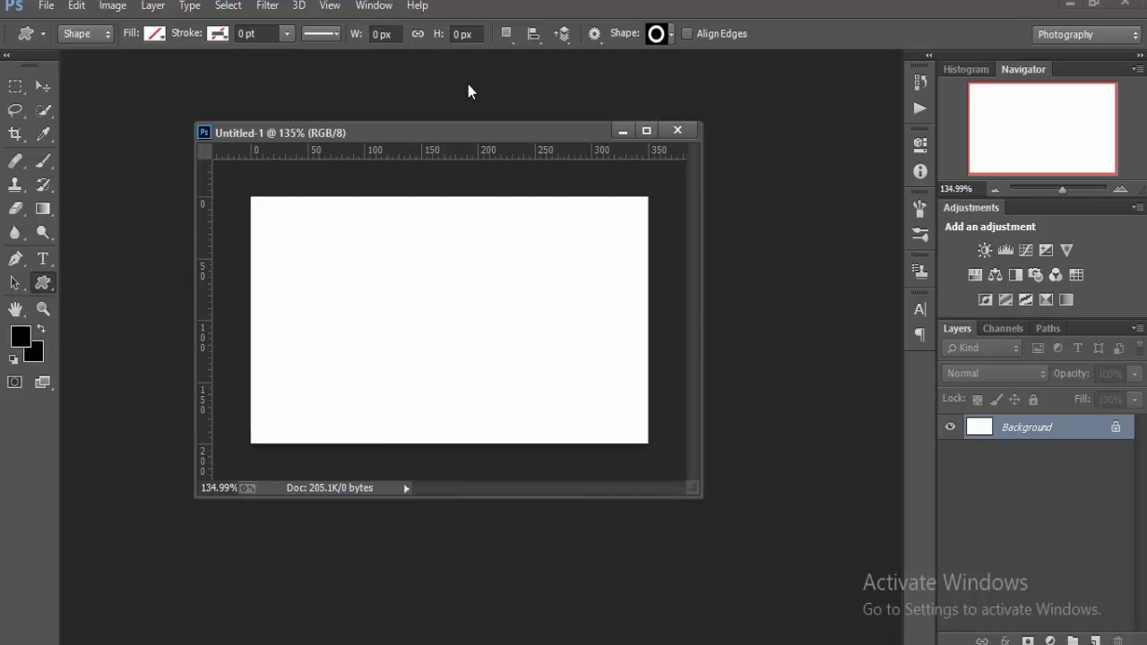
# Step: Draw a butterfly custom shape about 108 px wide and 95 px high on the white canvas
pyautogui.press('Return')
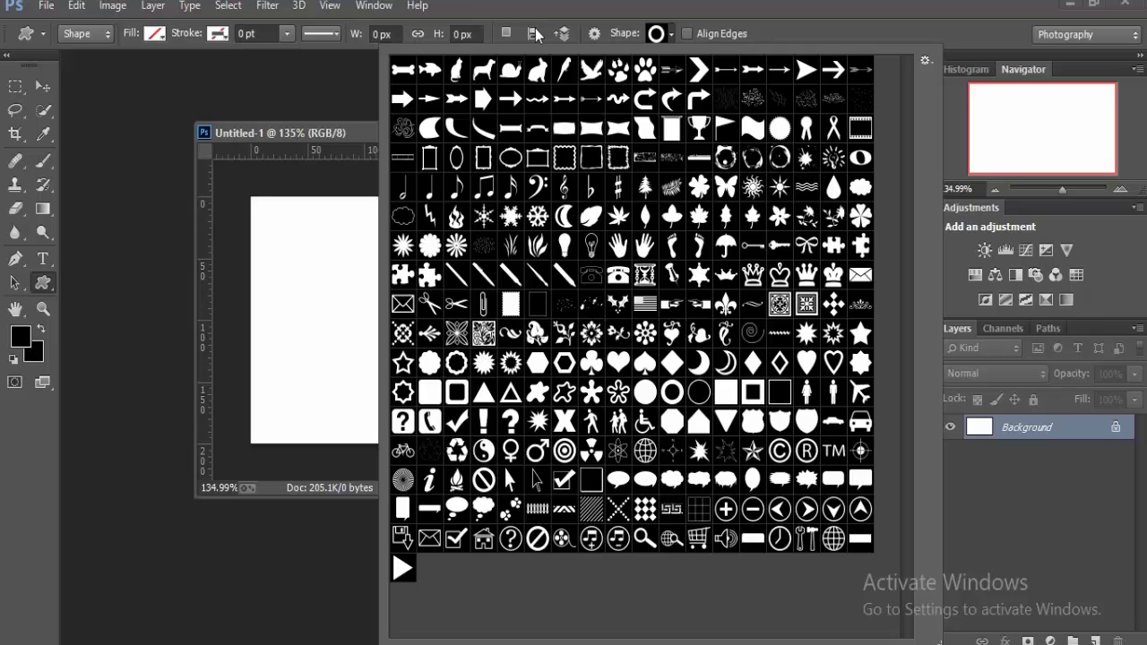
pyautogui.click(717, 175)
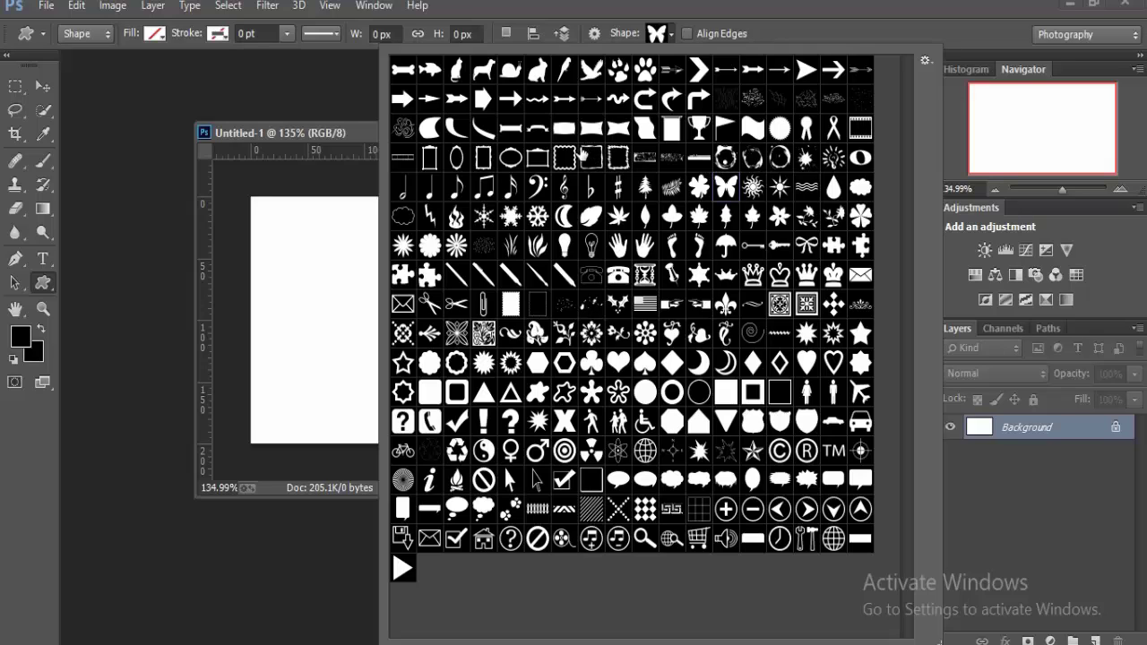
pyautogui.moveTo(259, 228); pyautogui.dragTo(350, 346)
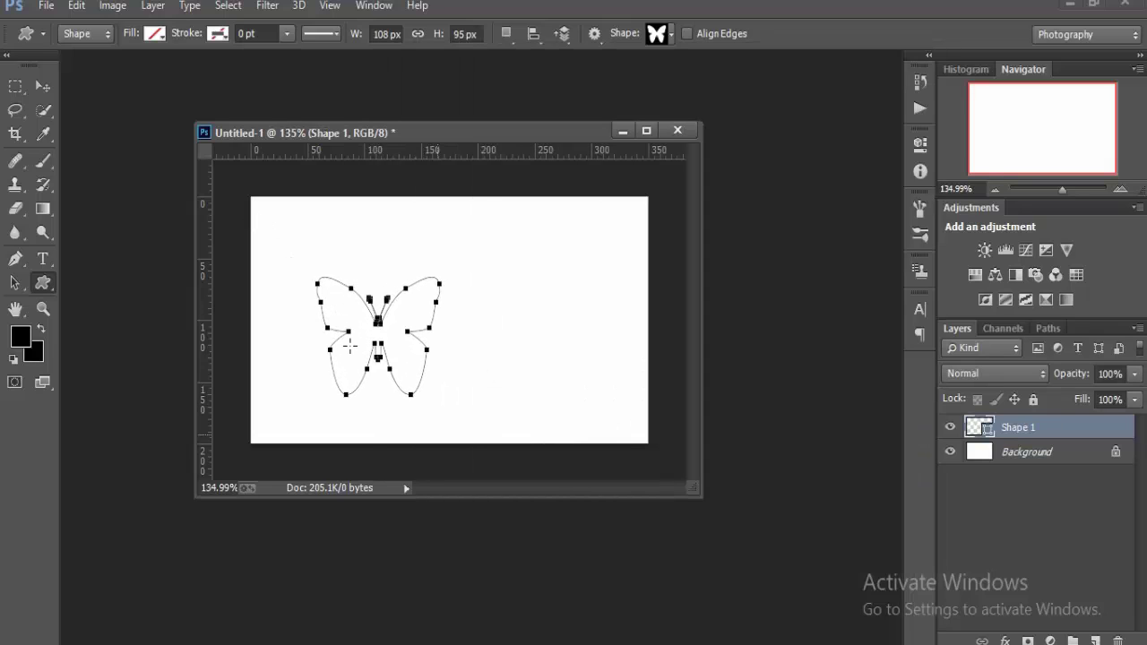
# Step: Give the butterfly a crimson fill and a black stroke of about 0.73 pt
pyautogui.click(155, 33)
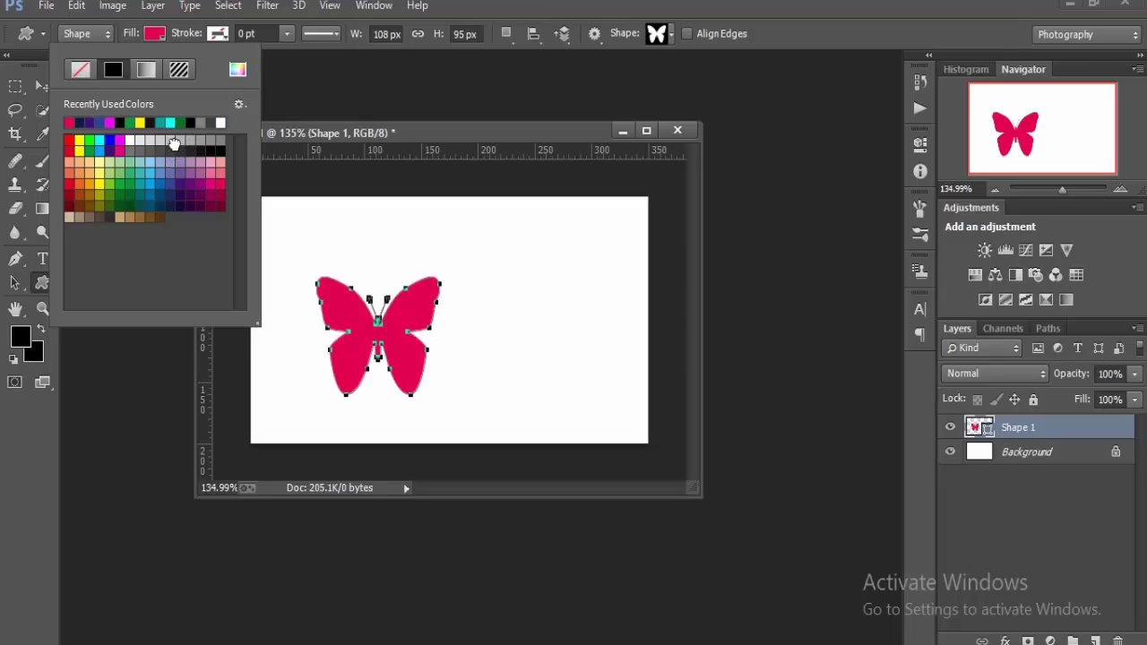
pyautogui.click(235, 34)
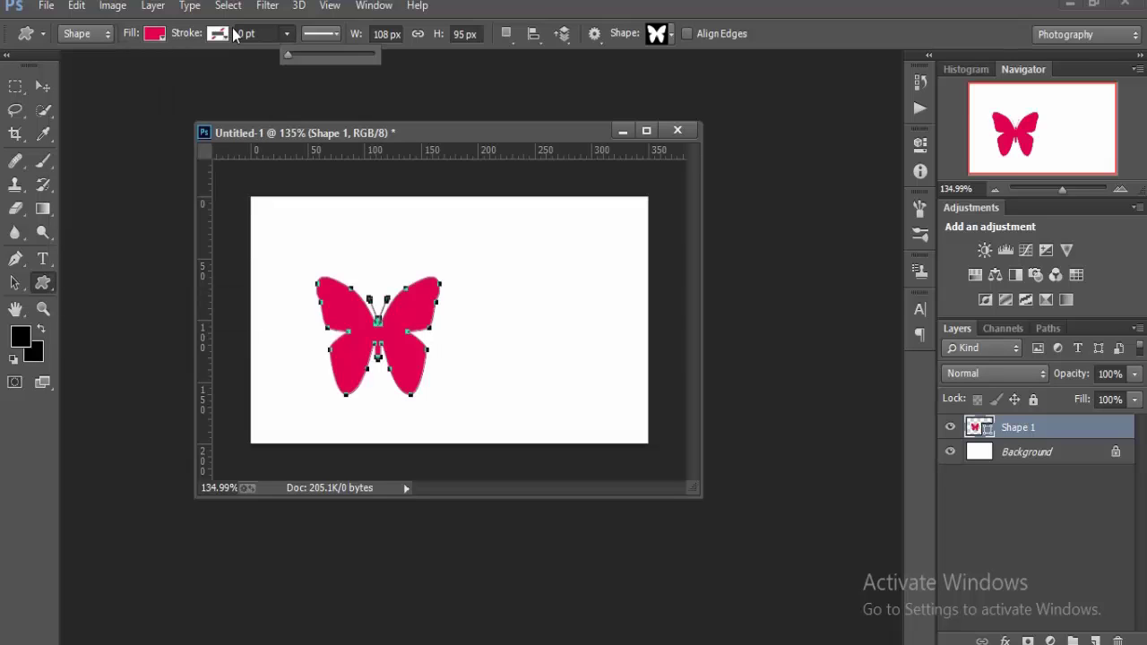
pyautogui.moveTo(288, 55); pyautogui.dragTo(297, 55)
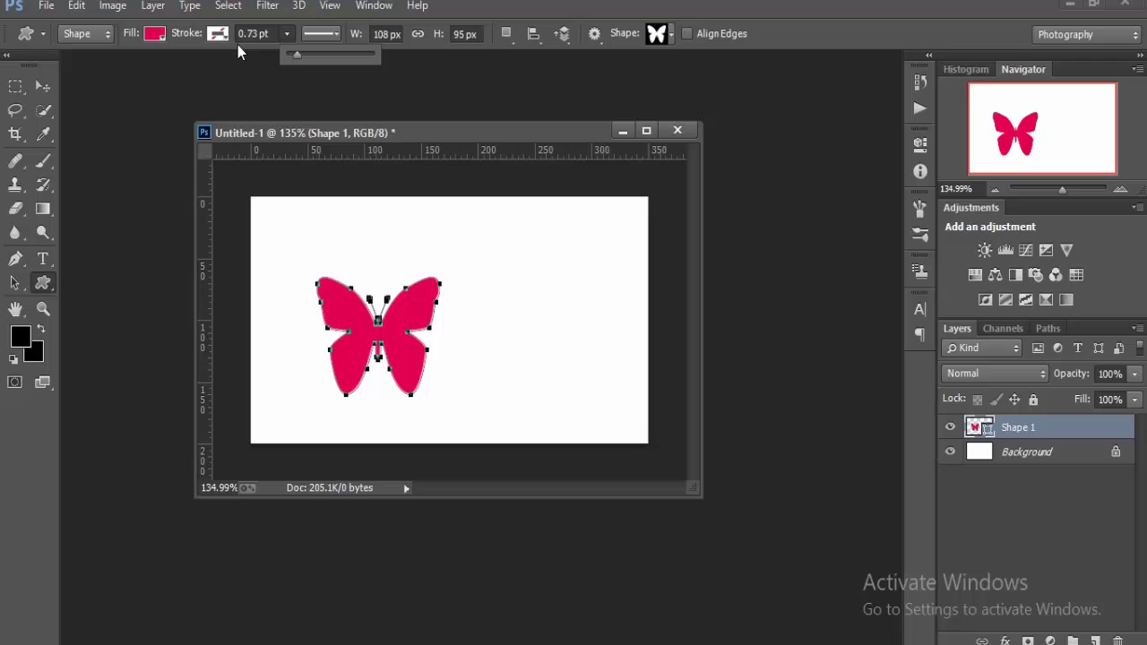
pyautogui.click(175, 30)
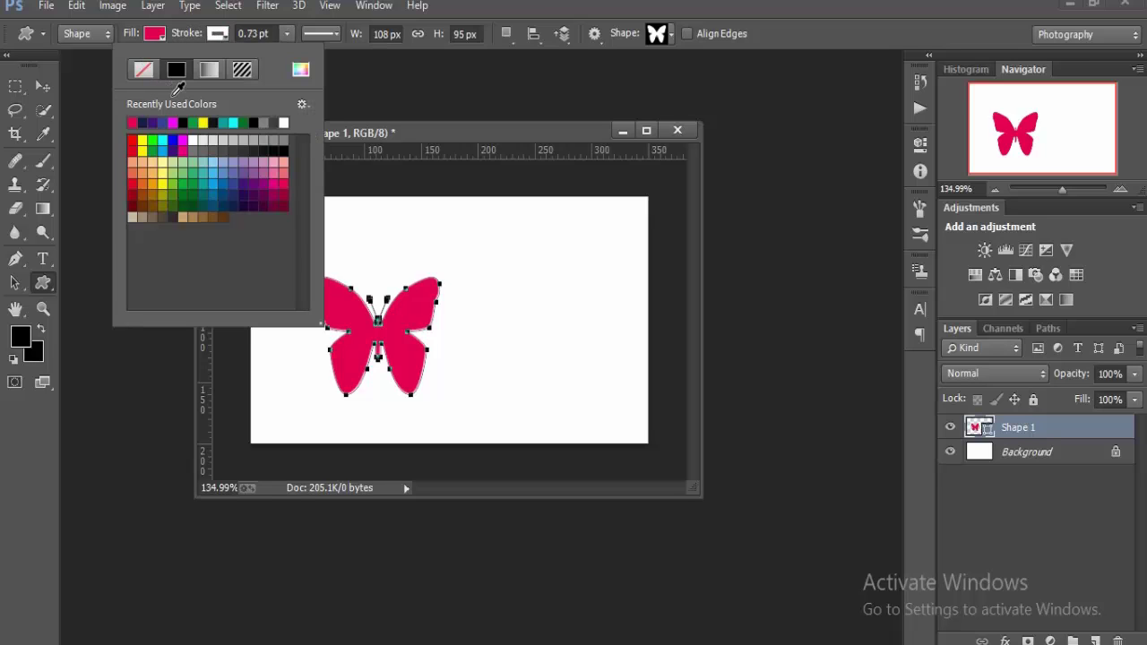
pyautogui.click(175, 72)
pyautogui.click(179, 30)
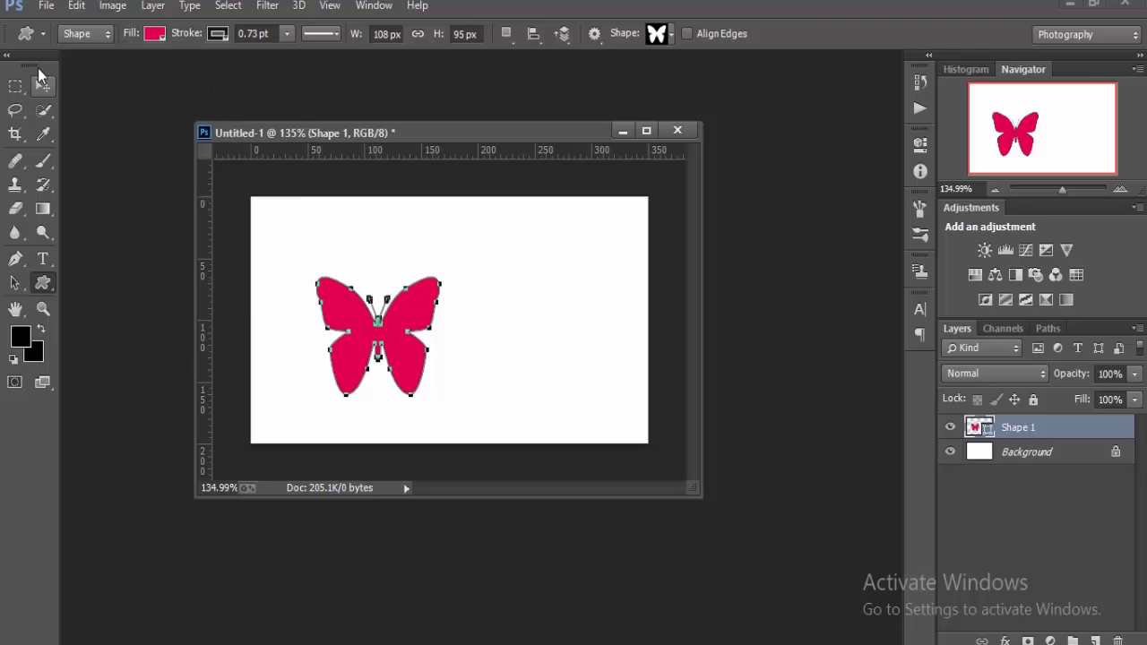
# Step: Scale the butterfly to about 146% width and 147% height and reposition it at about X 161 px, Y 83 px
pyautogui.click(41, 82)
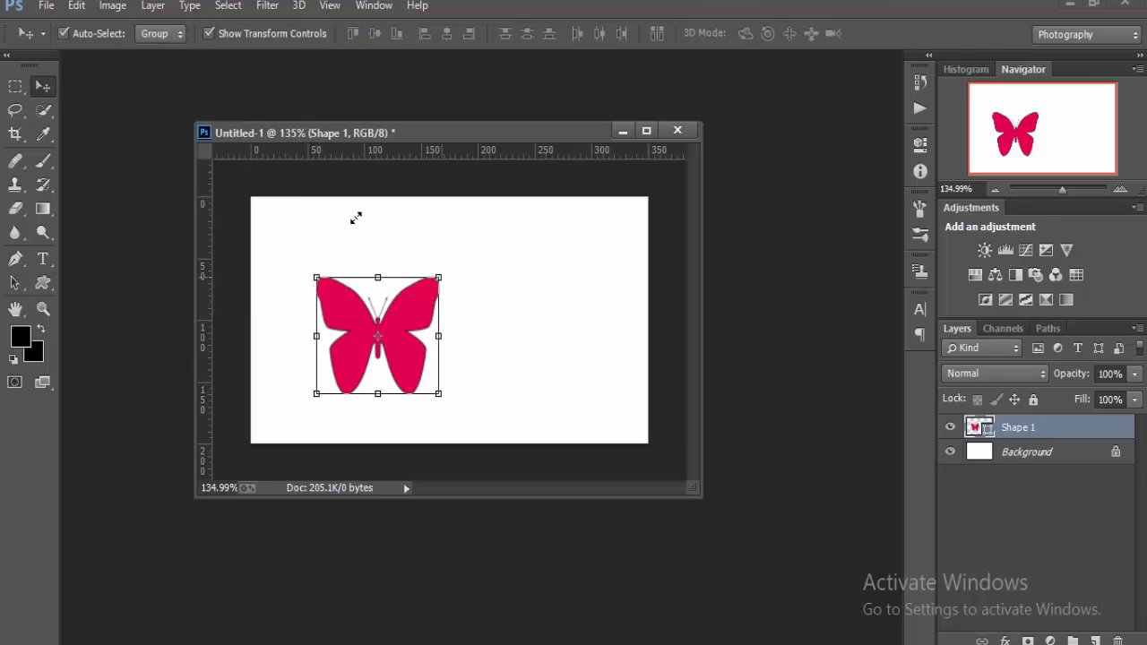
pyautogui.moveTo(355, 221); pyautogui.dragTo(384, 200)
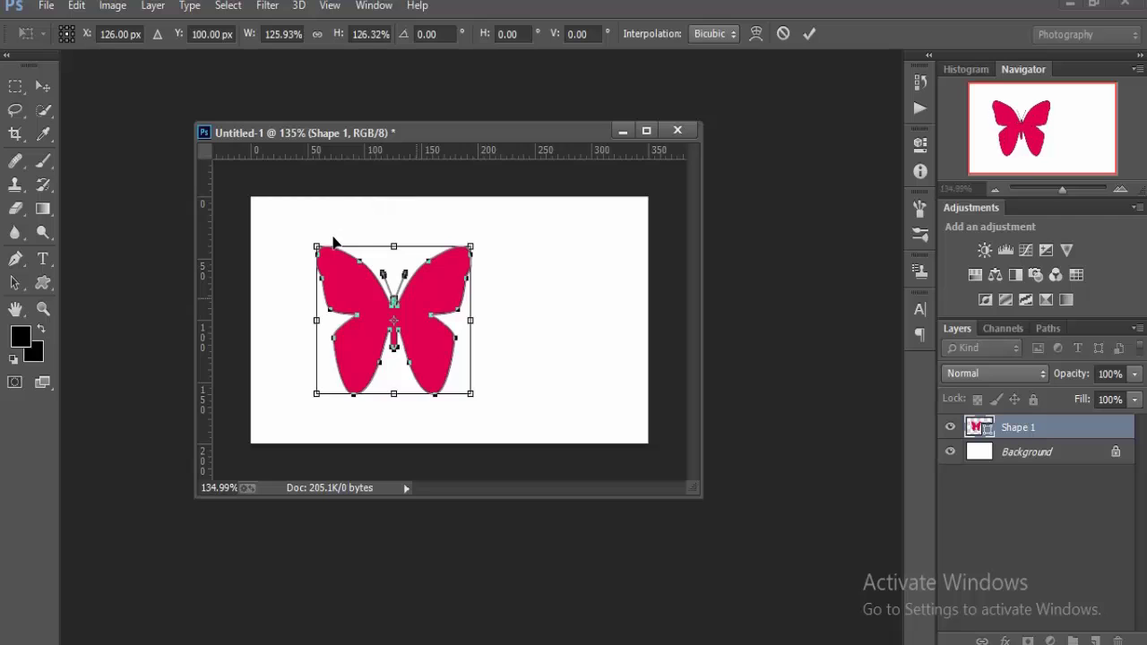
pyautogui.moveTo(328, 243); pyautogui.dragTo(365, 224)
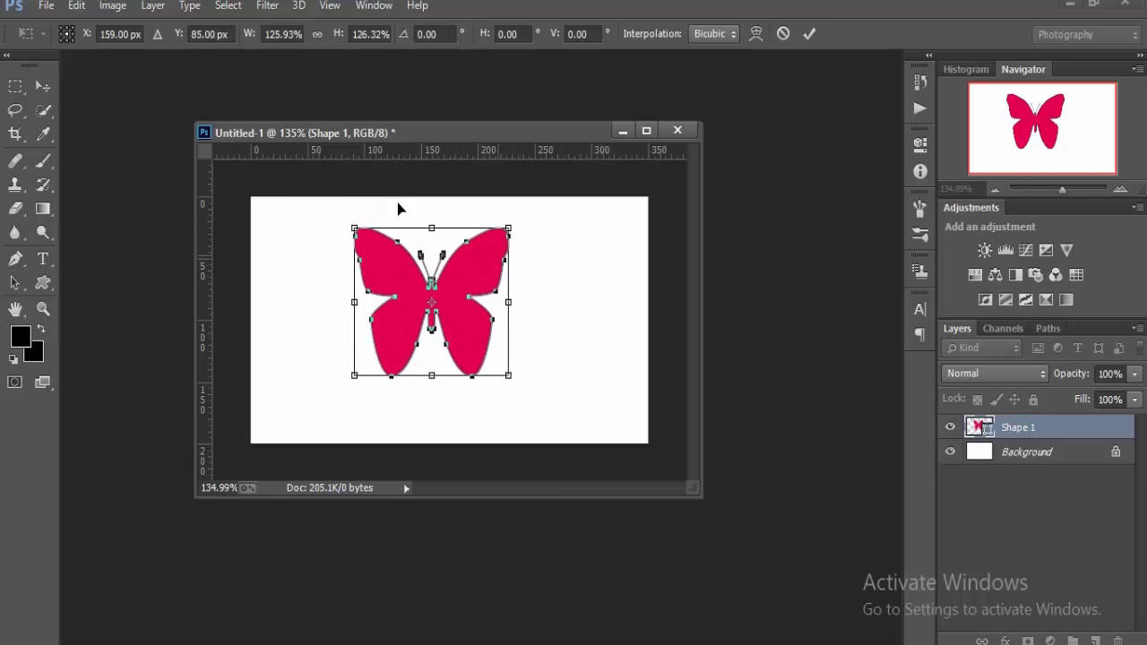
pyautogui.moveTo(408, 177); pyautogui.dragTo(418, 164)
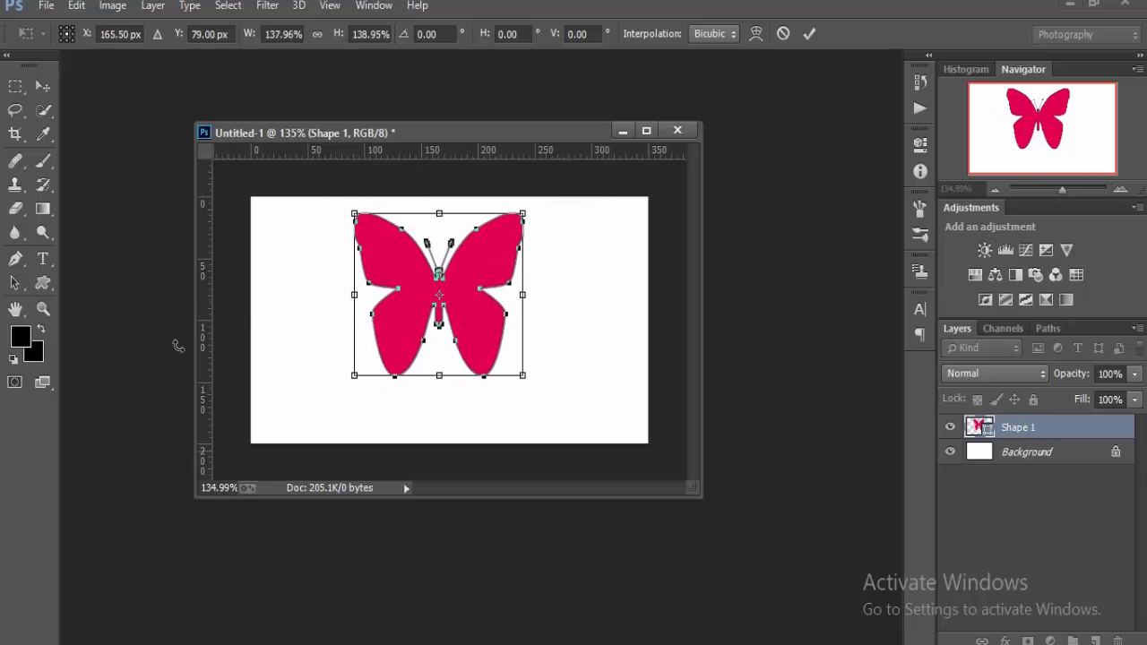
pyautogui.moveTo(282, 300); pyautogui.dragTo(270, 311)
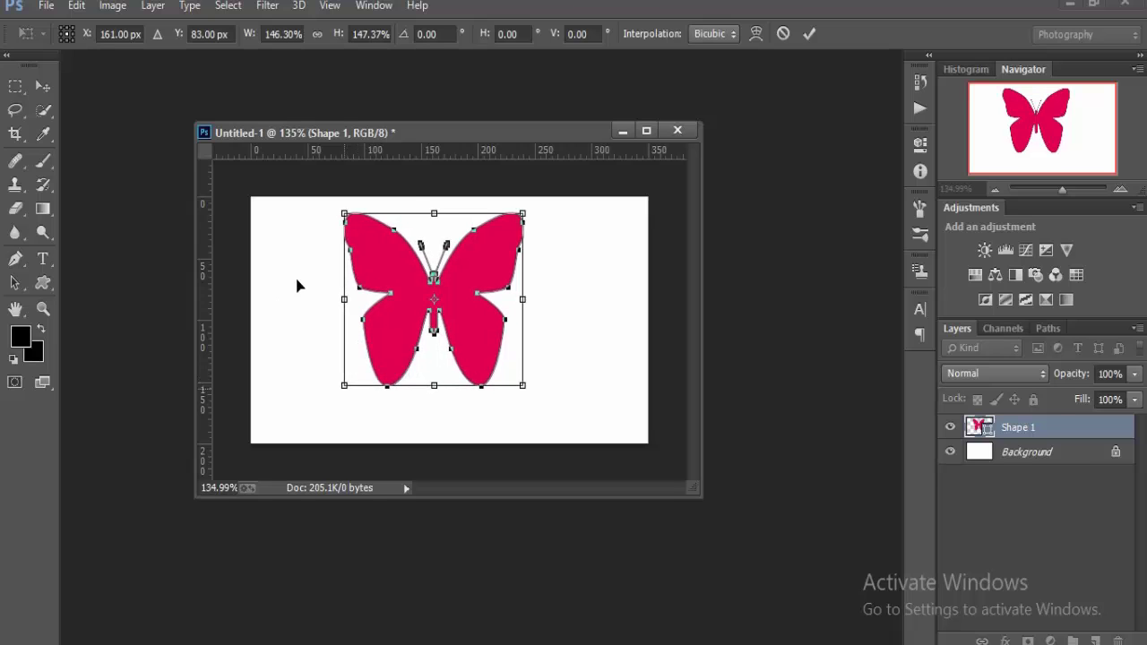
pyautogui.press('Return')
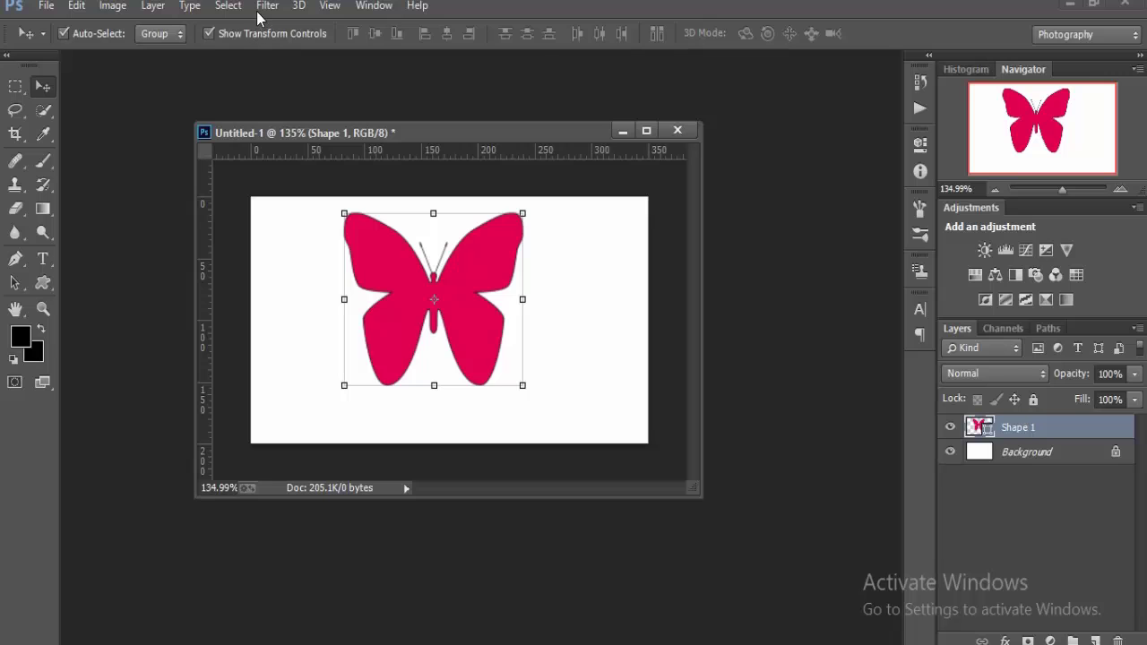
# Step: Create a new 3D extrusion from the butterfly shape layer and switch to the 3D workspace
pyautogui.click(330, 5)
pyautogui.moveTo(299, 6)
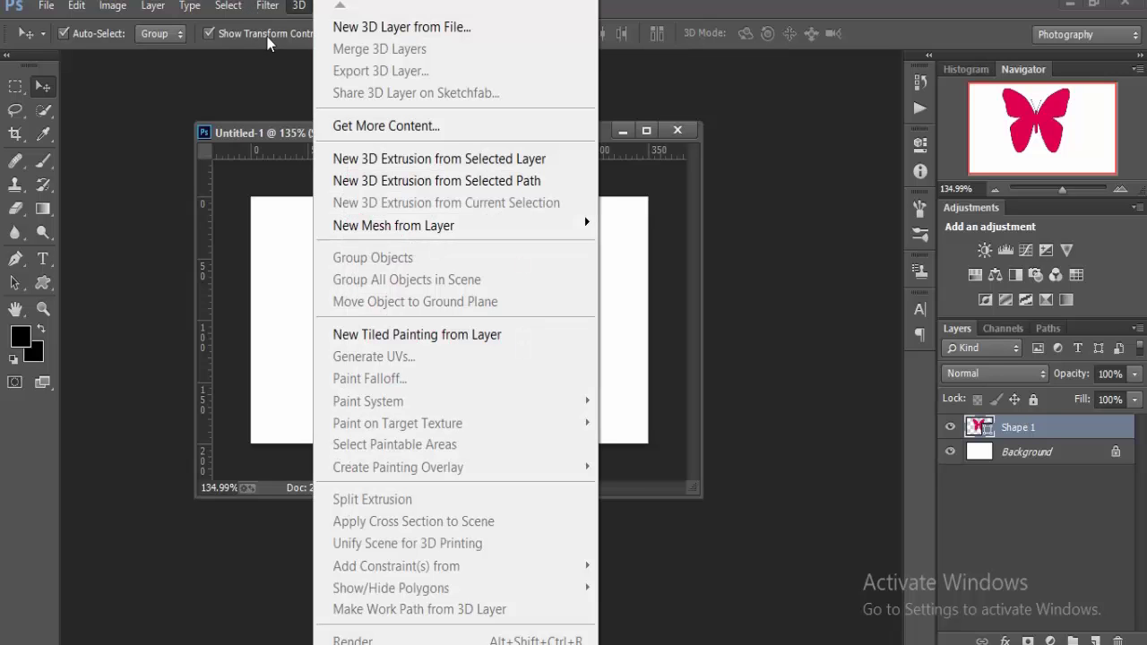
pyautogui.click(327, 158)
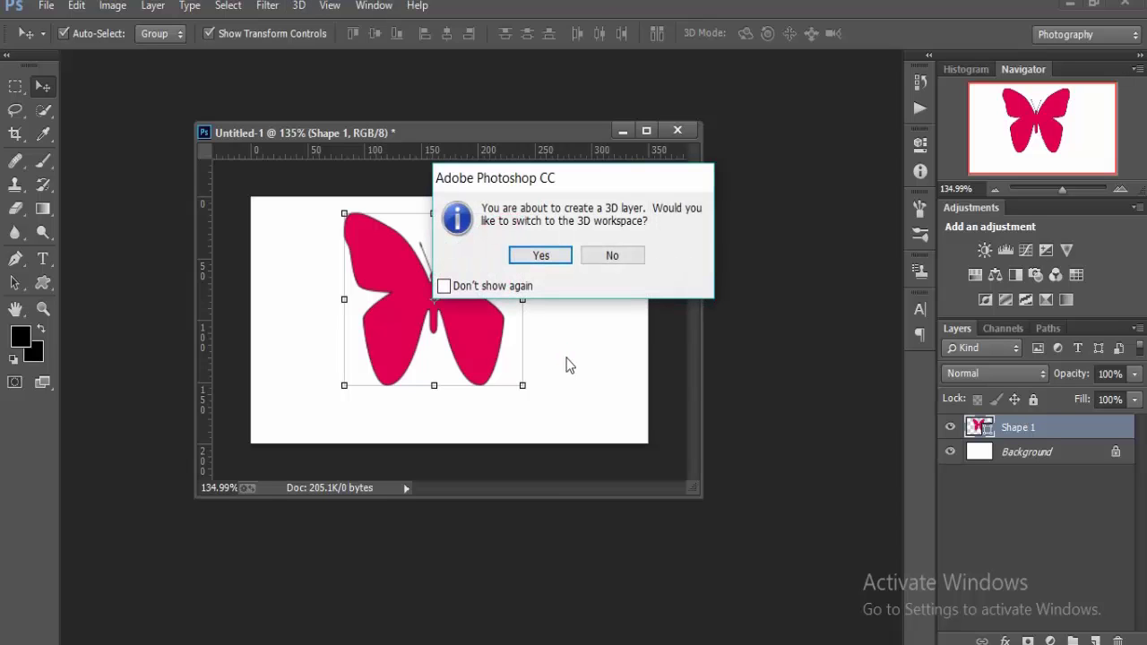
pyautogui.press('Return')
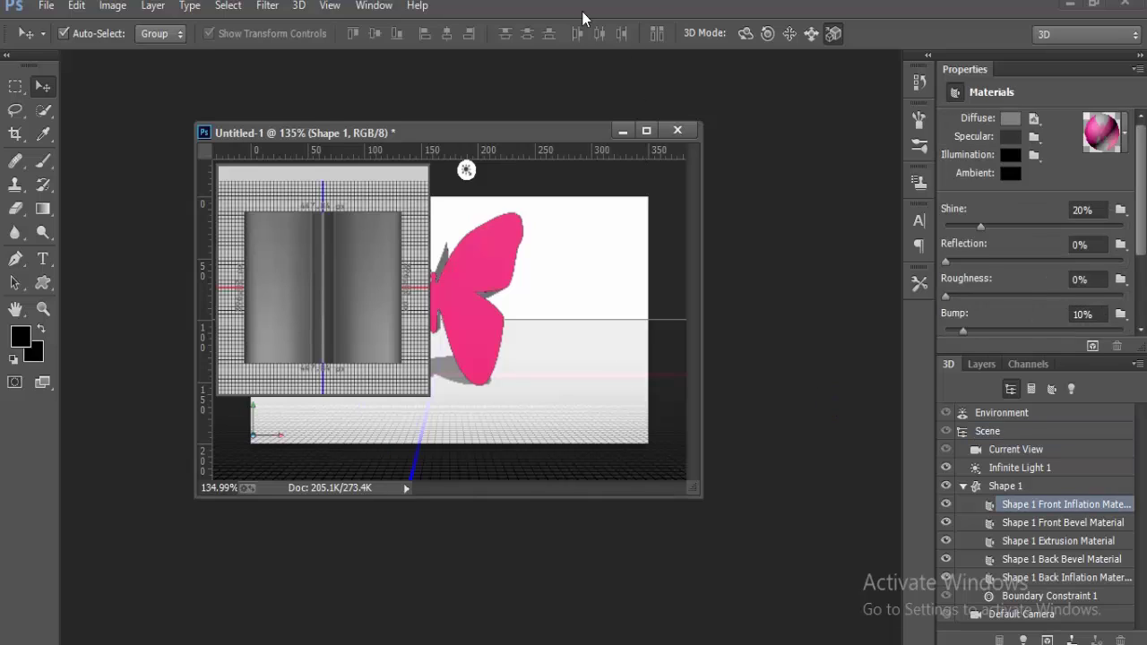
# Step: Enlarge the document window and orbit the 3D camera to an angle that shows the butterfly's extruded sides
pyautogui.click(745, 33)
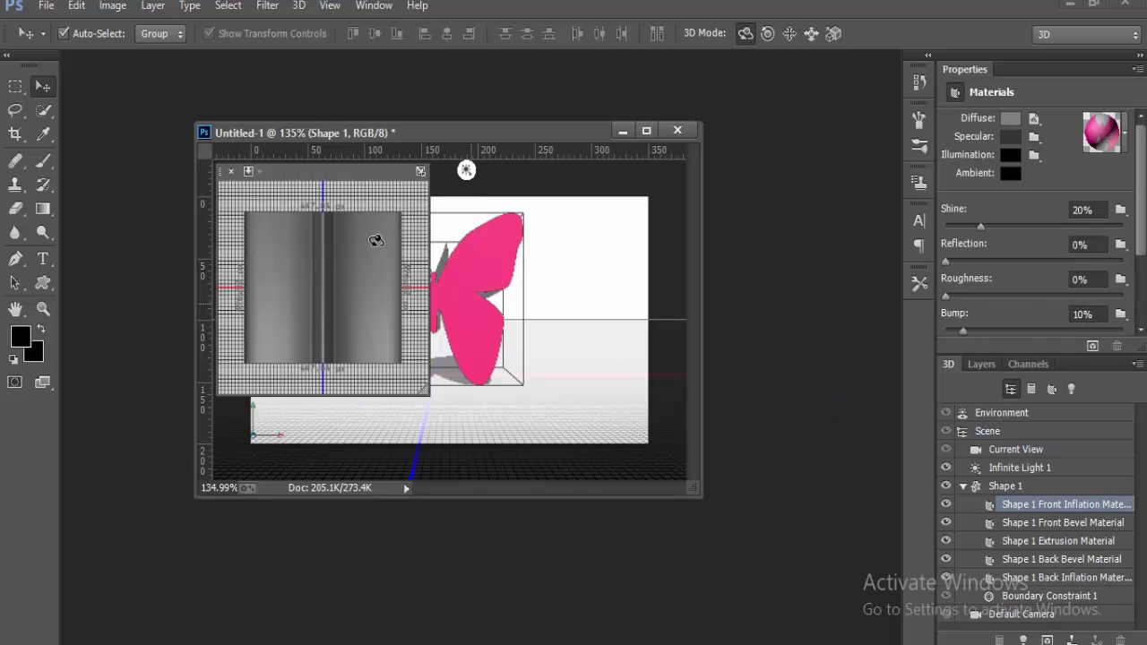
pyautogui.moveTo(432, 256); pyautogui.dragTo(448, 257)
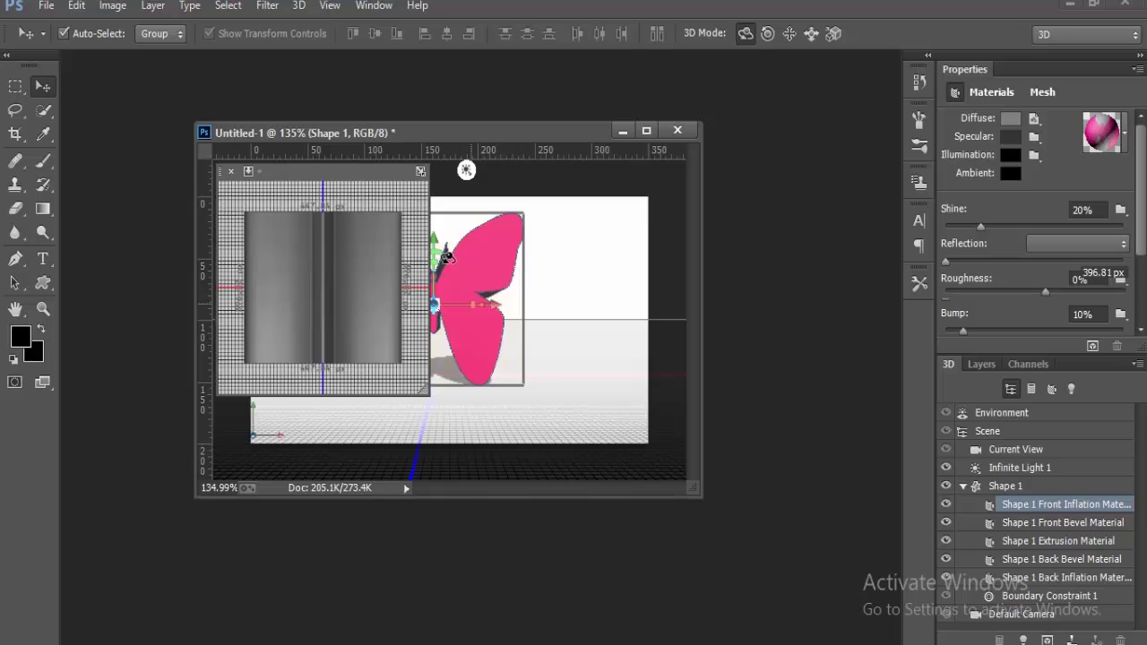
pyautogui.moveTo(559, 393); pyautogui.dragTo(686, 464)
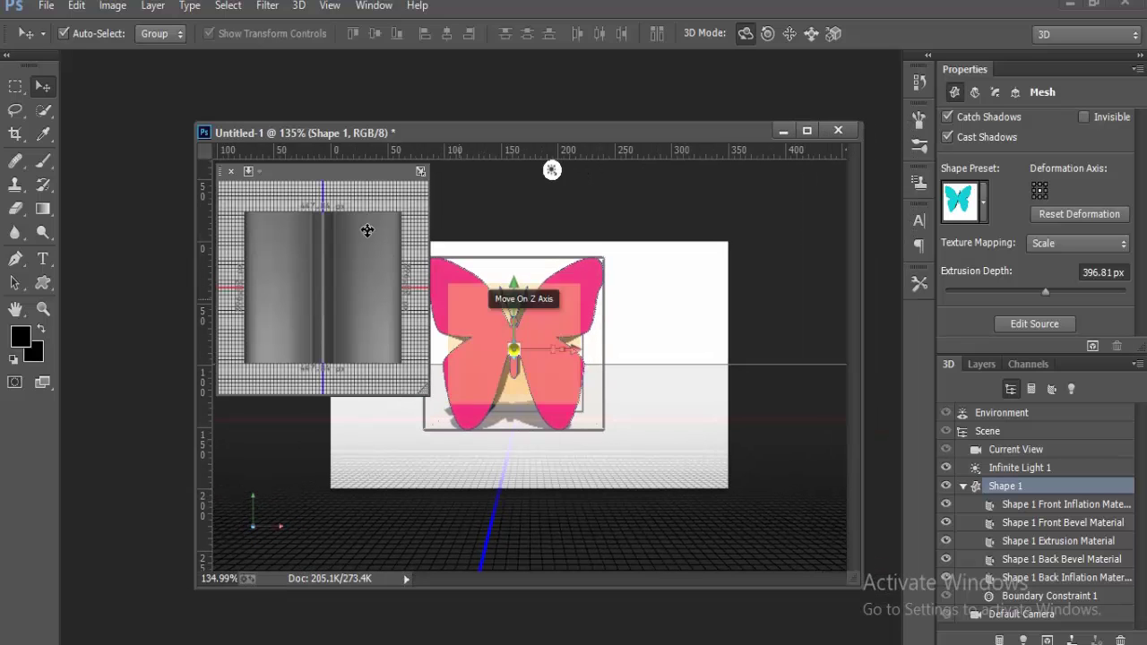
pyautogui.click(421, 246)
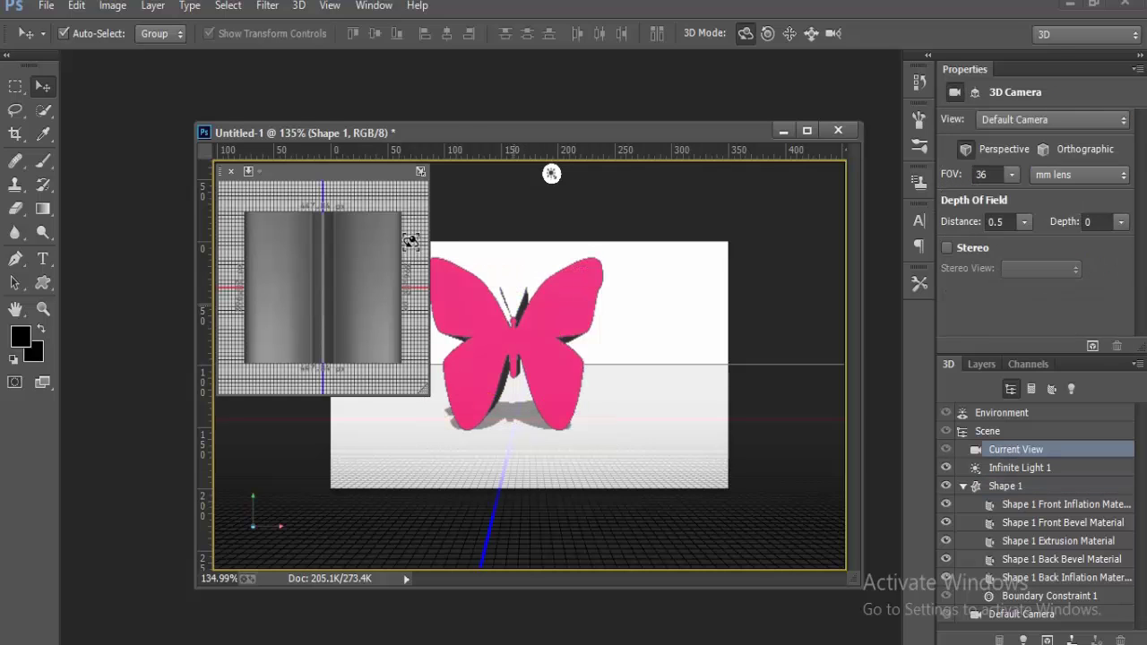
pyautogui.moveTo(425, 270)
pyautogui.mouseDown()
pyautogui.moveTo(414, 256)
pyautogui.moveTo(436, 255)
pyautogui.mouseUp()
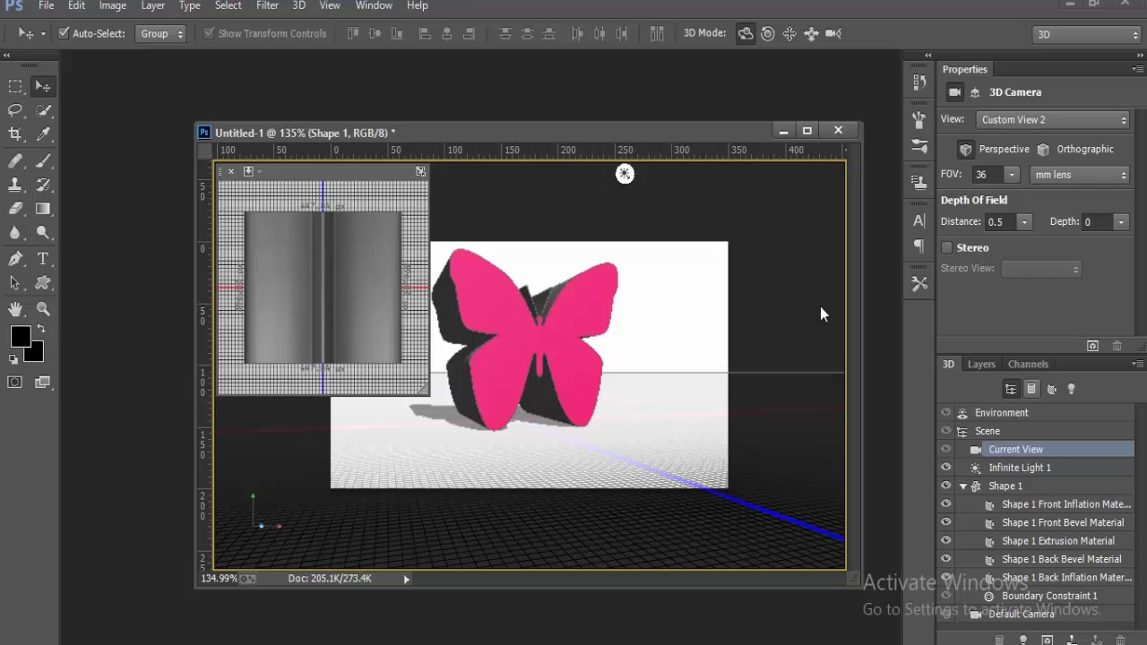
# Step: Apply the blue denim-like fabric preset to the butterfly's front inflation material
pyautogui.click(815, 406)
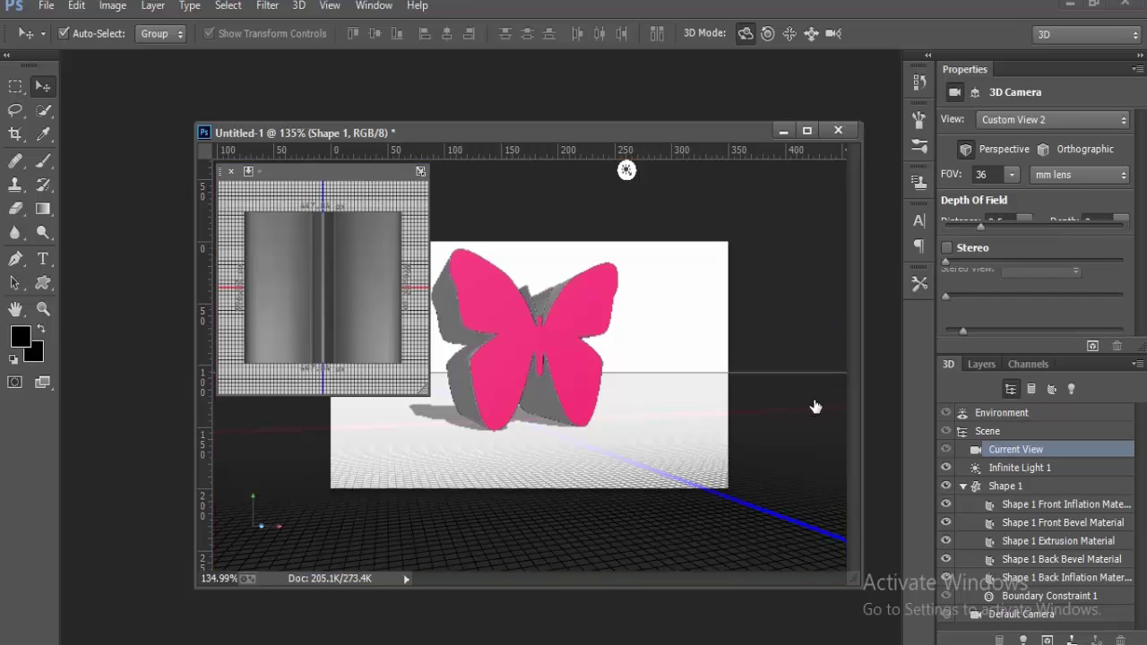
pyautogui.click(880, 110)
pyautogui.click(826, 165)
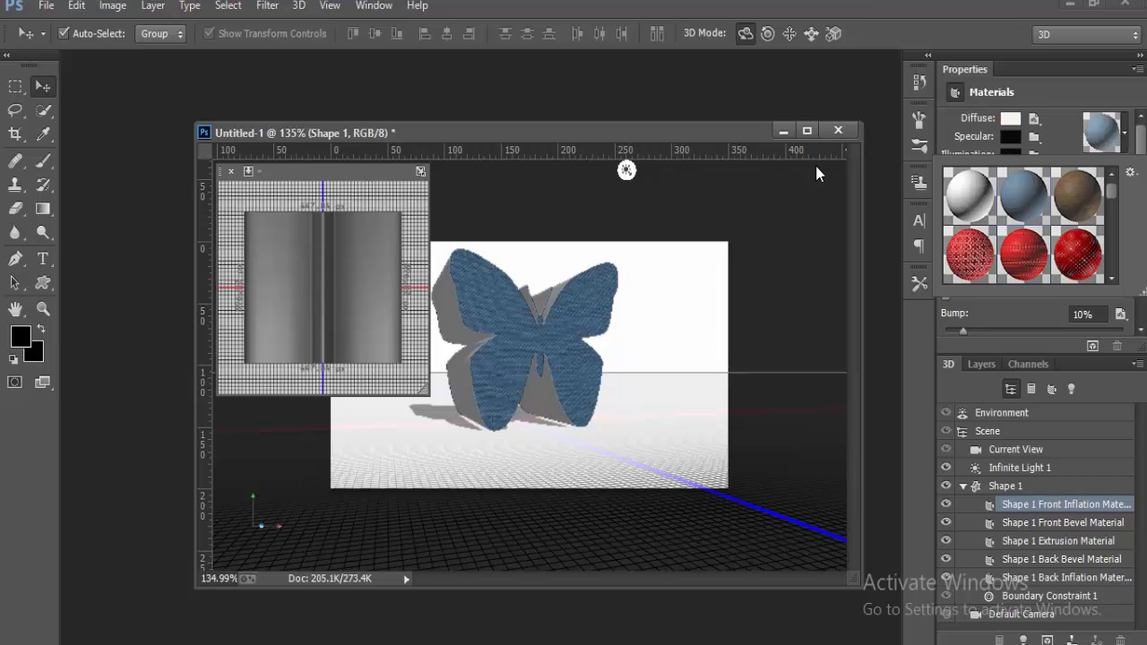
# Step: Accept the front inflation material's current diffuse colour and set its shine to 52%
pyautogui.click(1010, 118)
pyautogui.click(1011, 118)
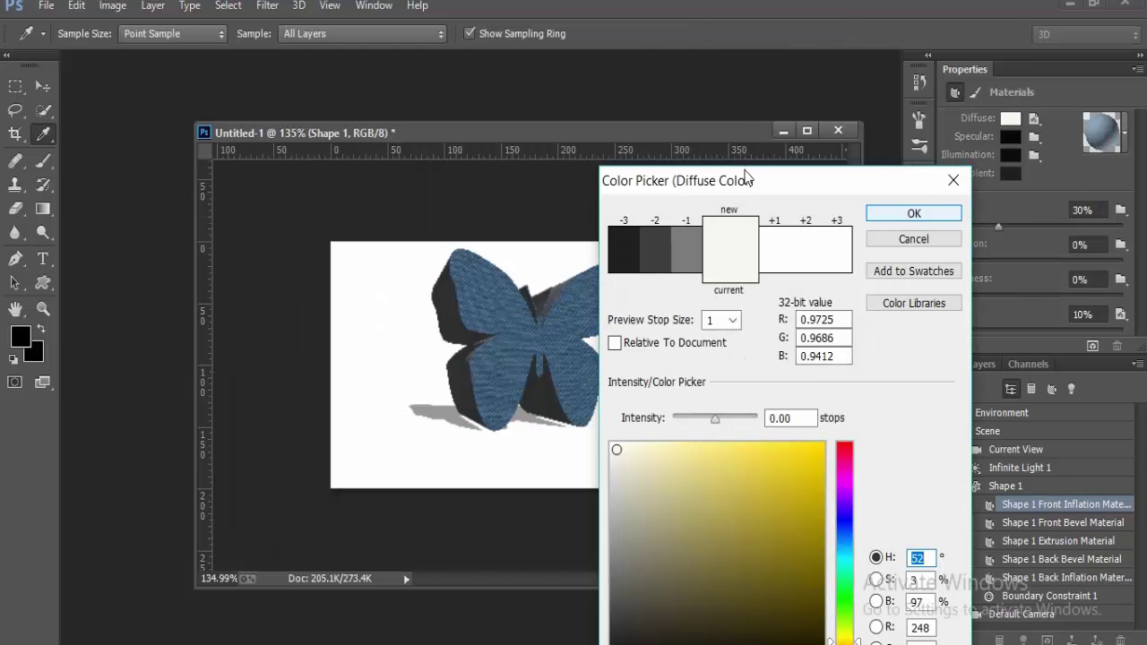
pyautogui.click(929, 214)
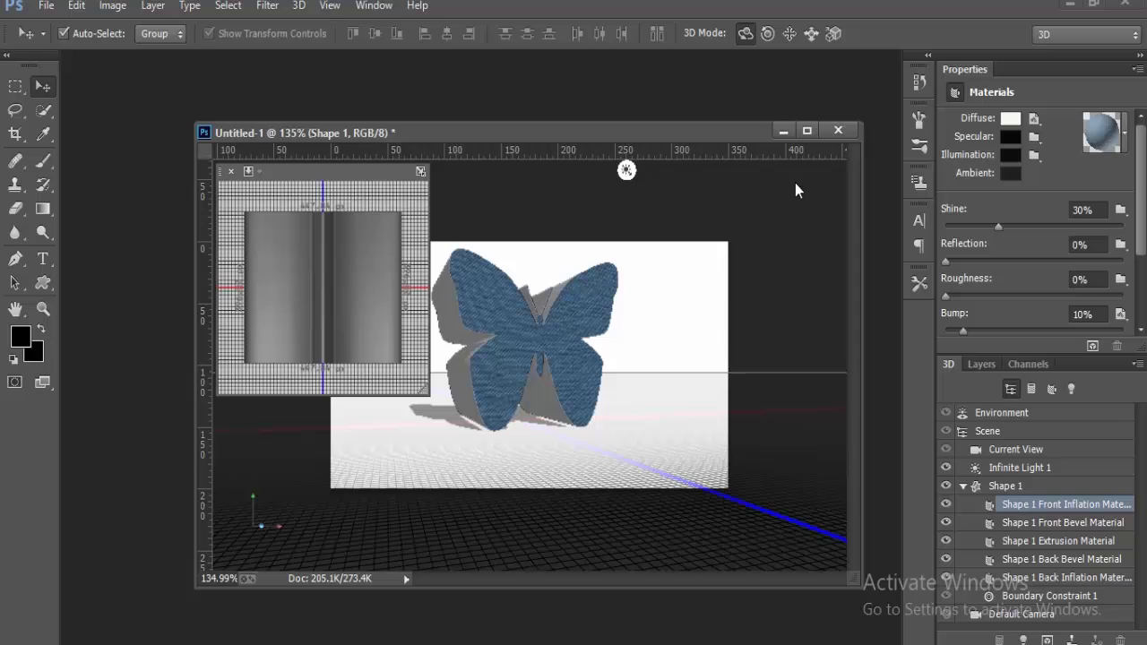
pyautogui.moveTo(998, 226); pyautogui.dragTo(1037, 227)
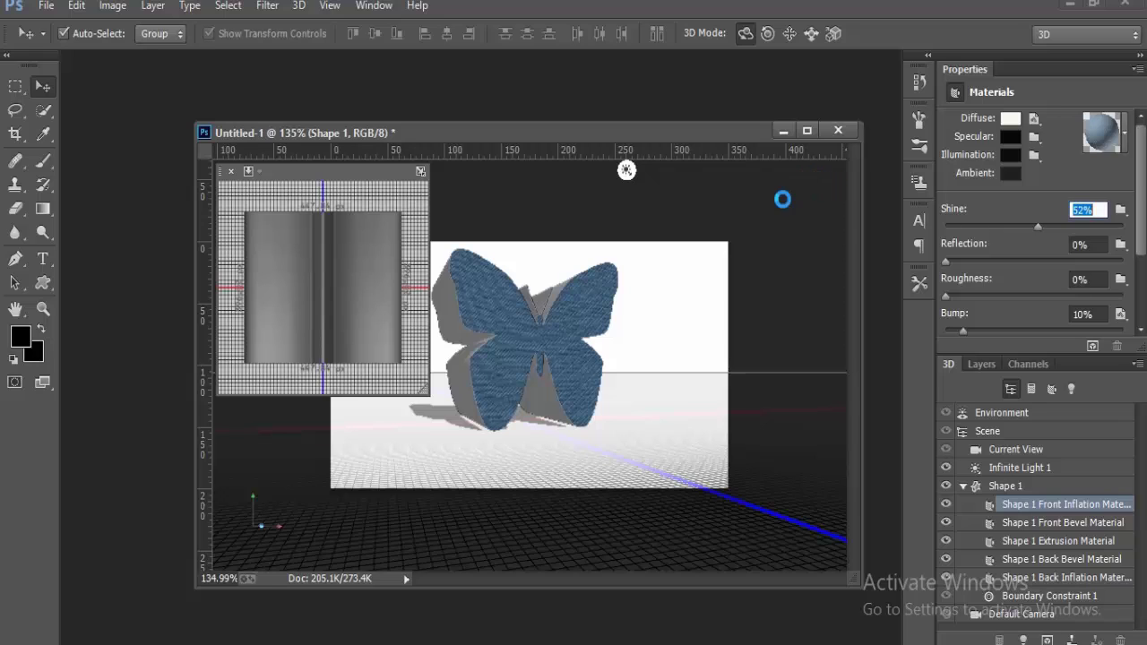
# Step: Set the front inflation material's reflection to 28%, refraction to 1.360 and bump to 25%
pyautogui.moveTo(945, 262); pyautogui.dragTo(973, 261)
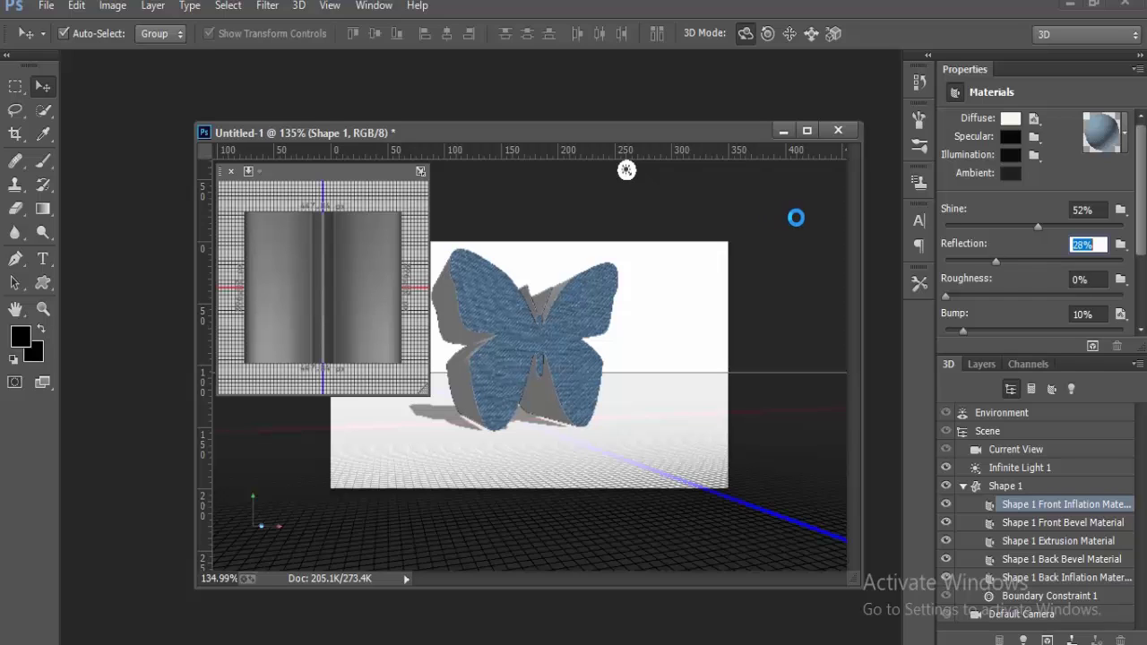
pyautogui.moveTo(973, 262); pyautogui.dragTo(994, 261)
pyautogui.moveTo(1140, 182); pyautogui.dragTo(1141, 248)
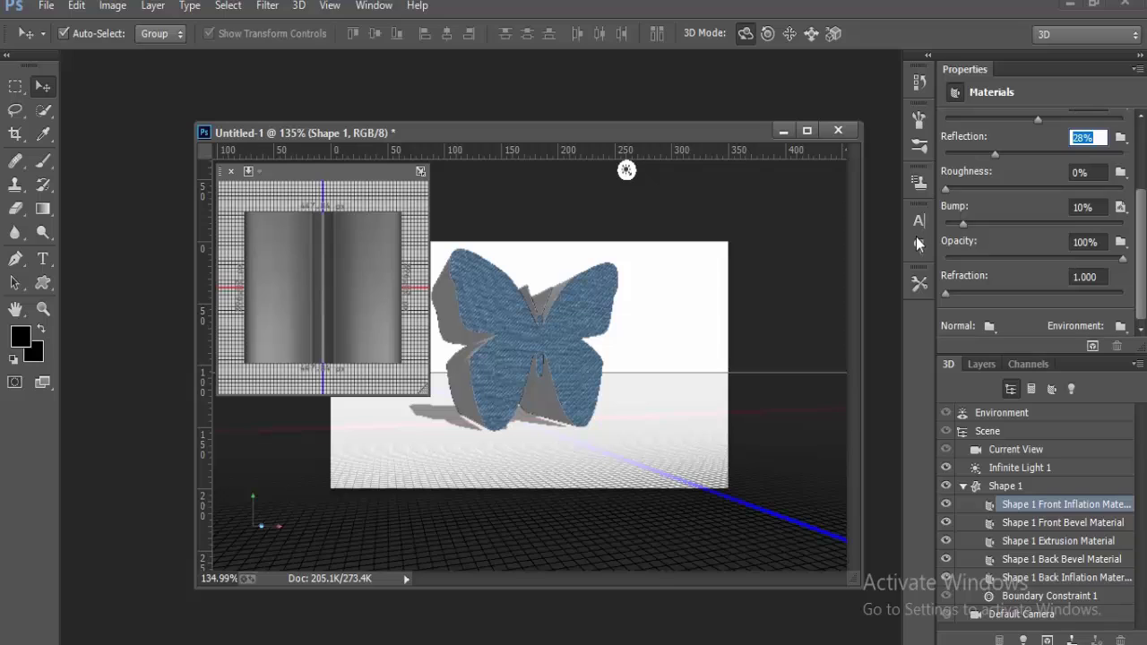
pyautogui.moveTo(945, 293); pyautogui.dragTo(977, 293)
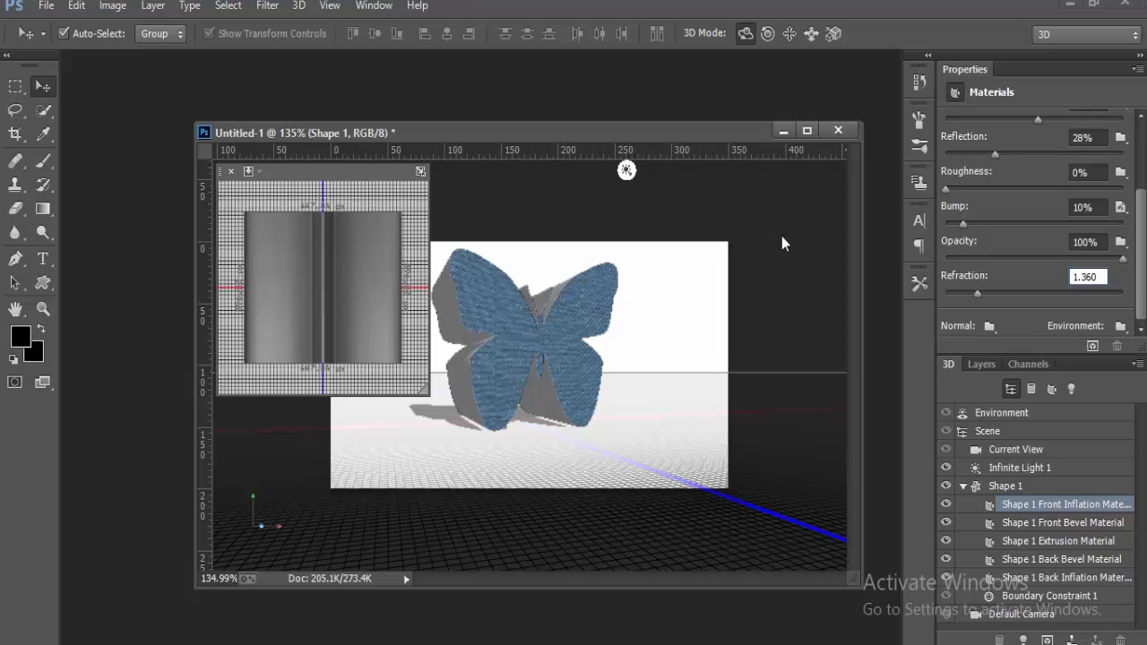
pyautogui.moveTo(963, 224); pyautogui.dragTo(988, 224)
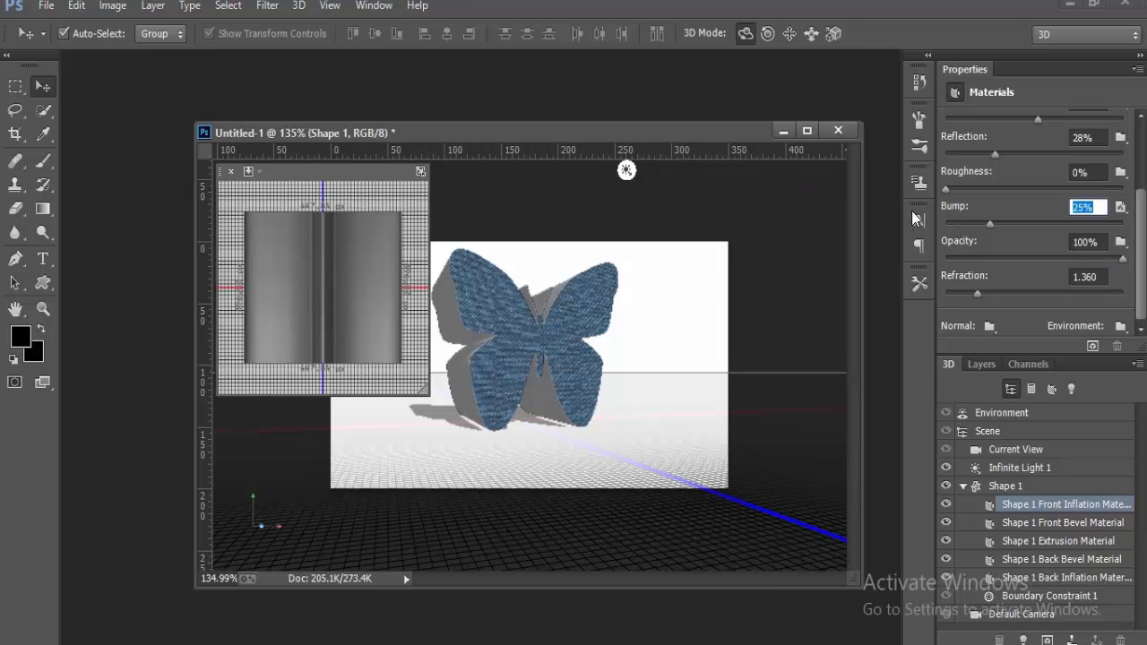
pyautogui.moveTo(1139, 273); pyautogui.dragTo(1139, 166)
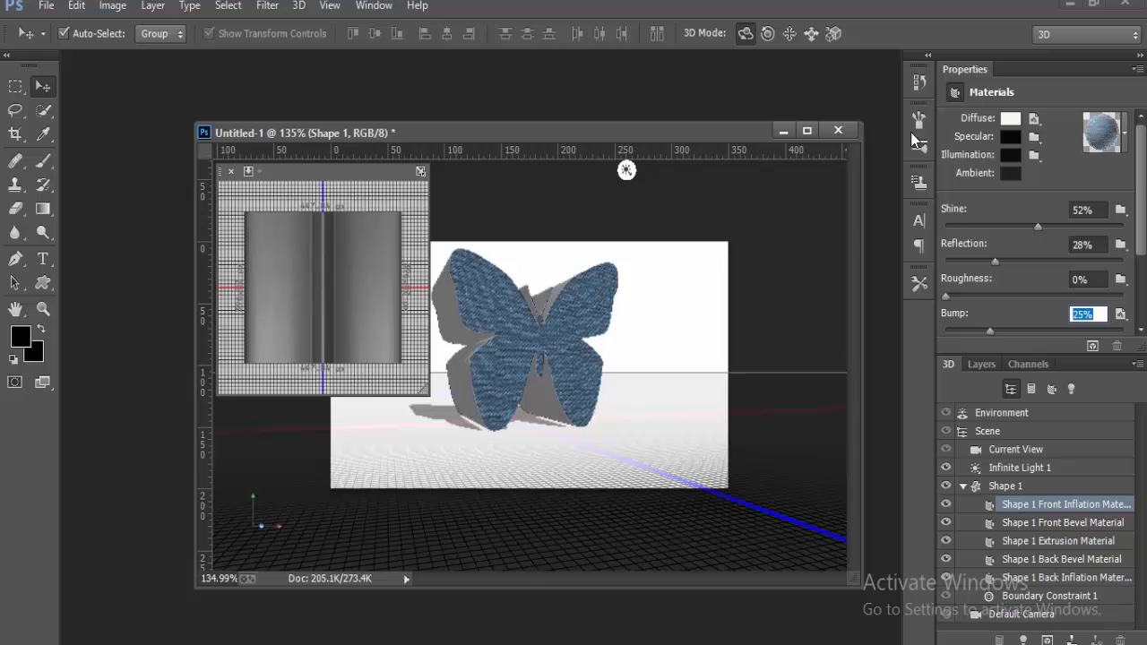
# Step: Give the front bevel material a magenta diffuse colour with hue 316°, and set its reflection to 18% and roughness to 7%
pyautogui.click(1029, 522)
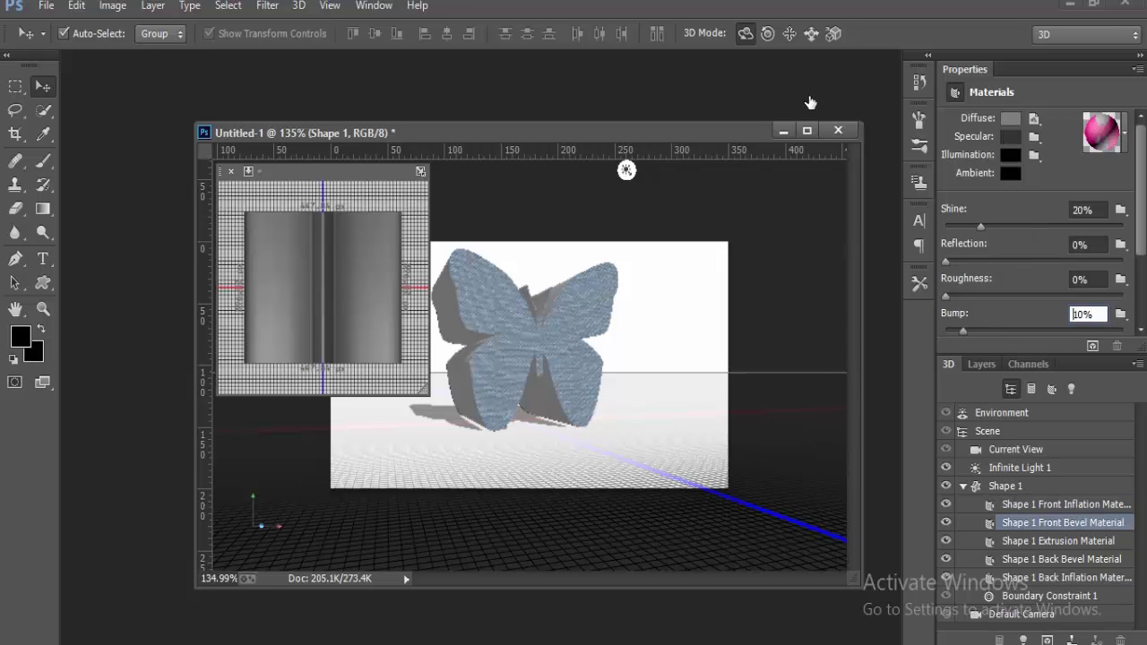
pyautogui.click(1009, 117)
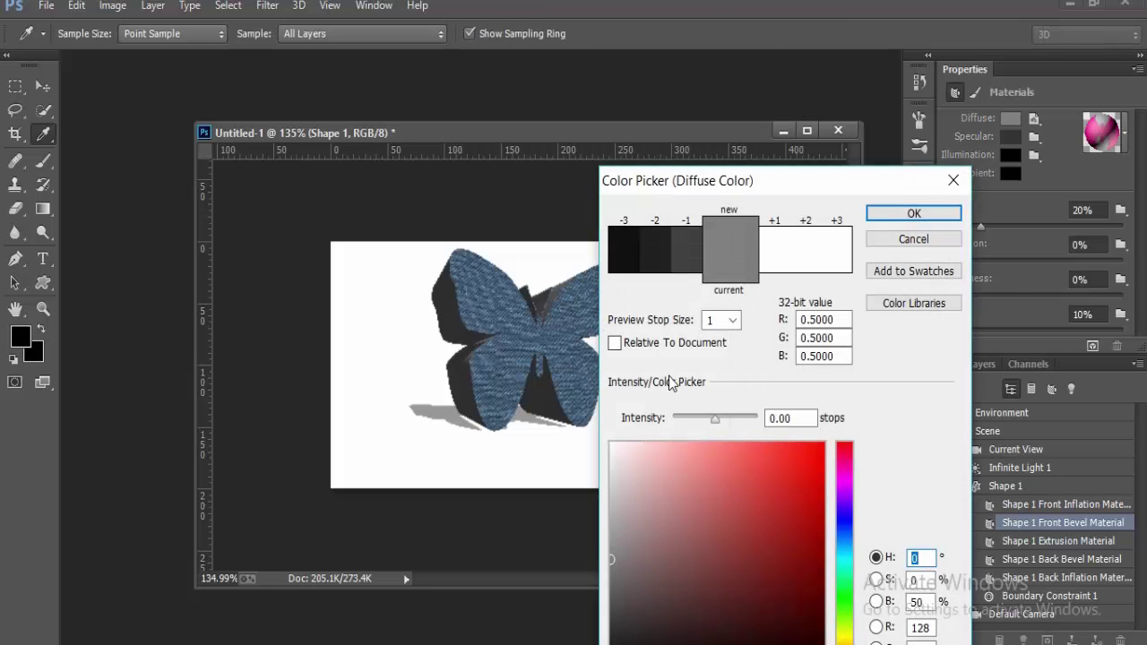
pyautogui.click(844, 471)
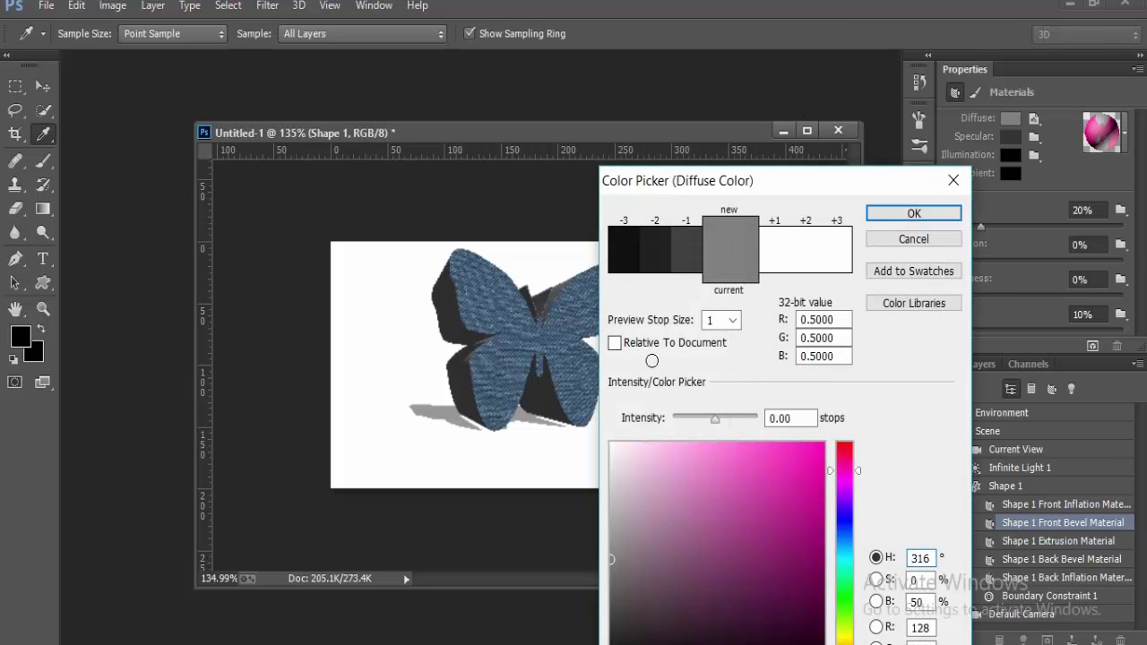
pyautogui.click(814, 454)
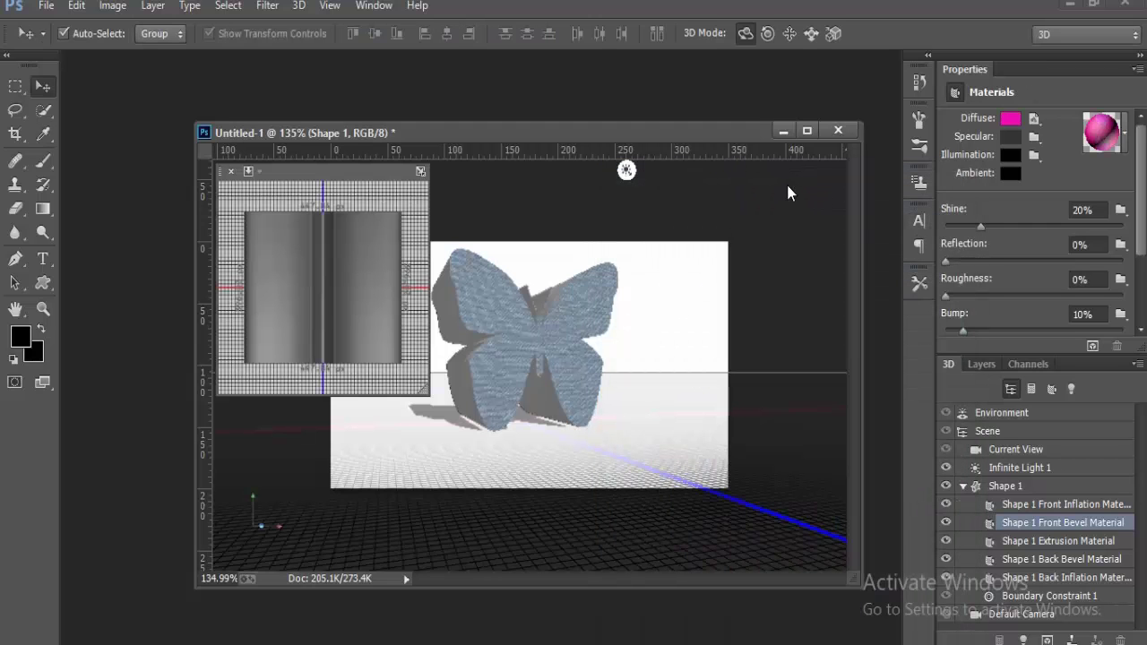
pyautogui.moveTo(945, 261); pyautogui.dragTo(975, 261)
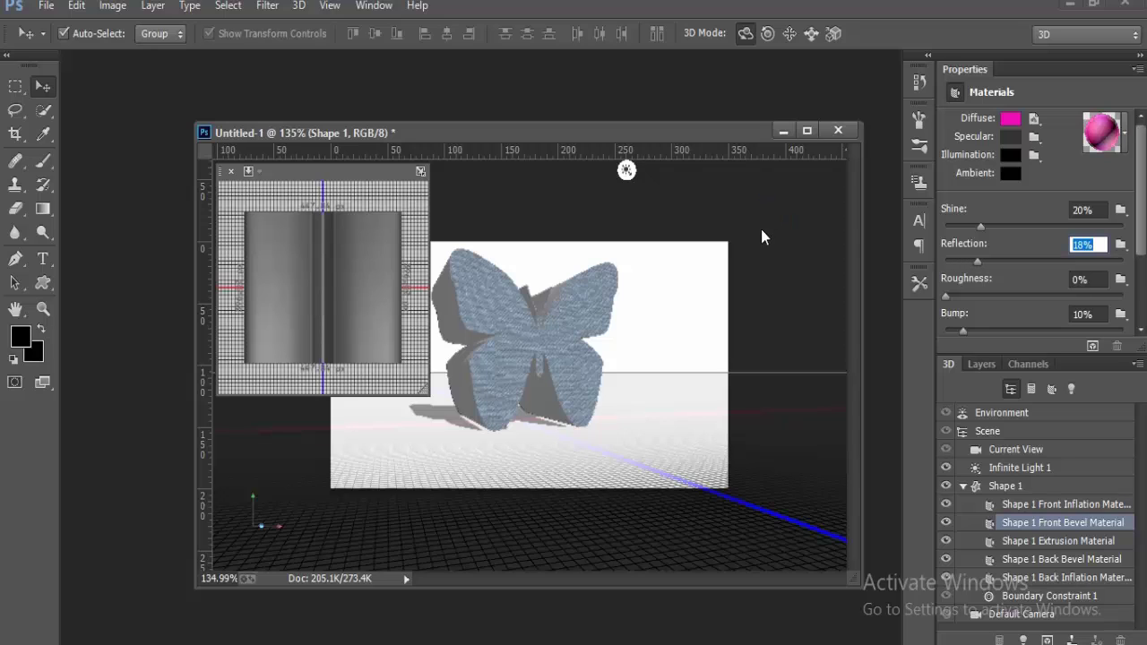
pyautogui.moveTo(945, 296); pyautogui.dragTo(983, 296)
pyautogui.scroll(-3, 911, 155)
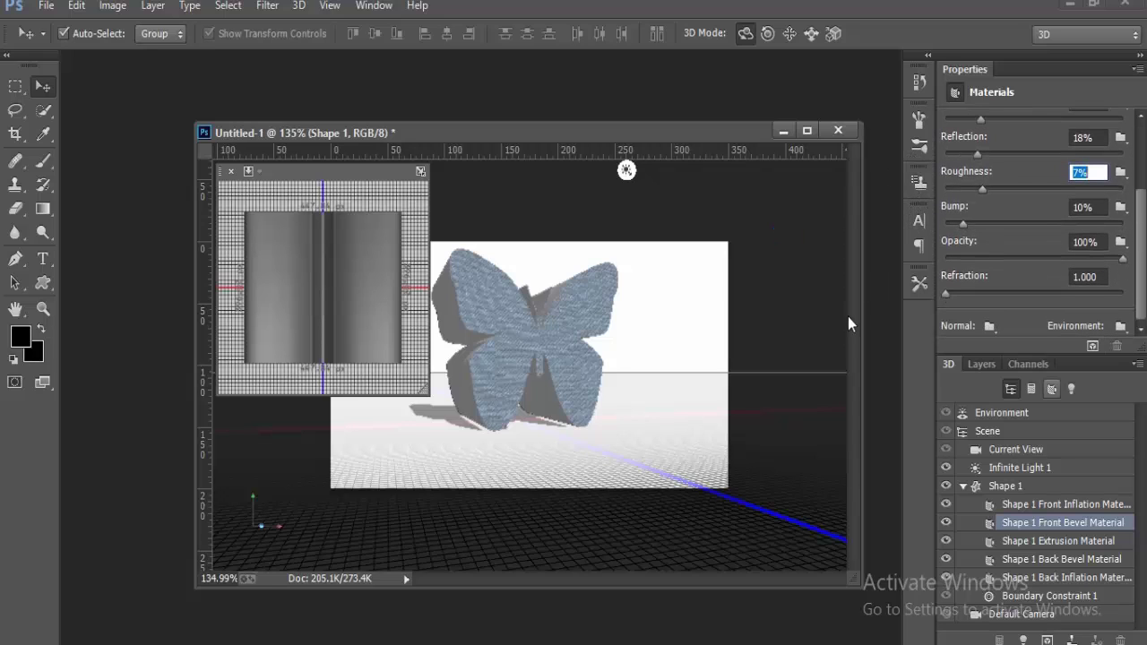
# Step: Set the roughness of the butterfly's extrusion material to 5%
pyautogui.hotkey('ctrl', 'z')
pyautogui.hotkey('ctrl', 'alt', 'z')
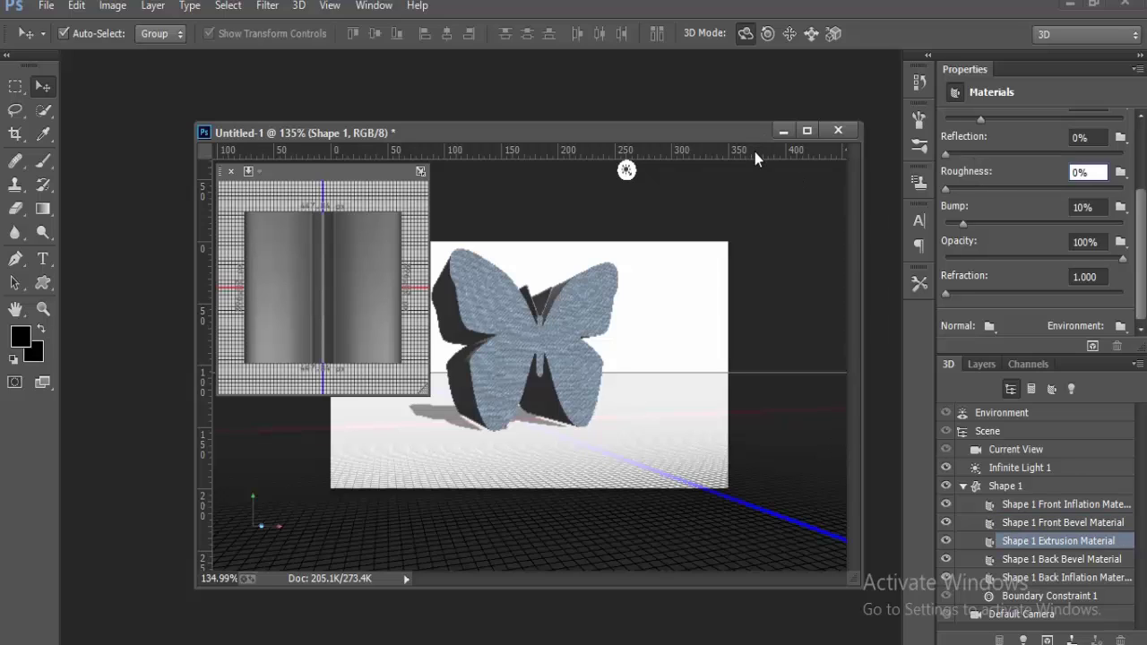
pyautogui.press('Up')
pyautogui.press('Up')
pyautogui.moveTo(1141, 250); pyautogui.dragTo(1140, 151)
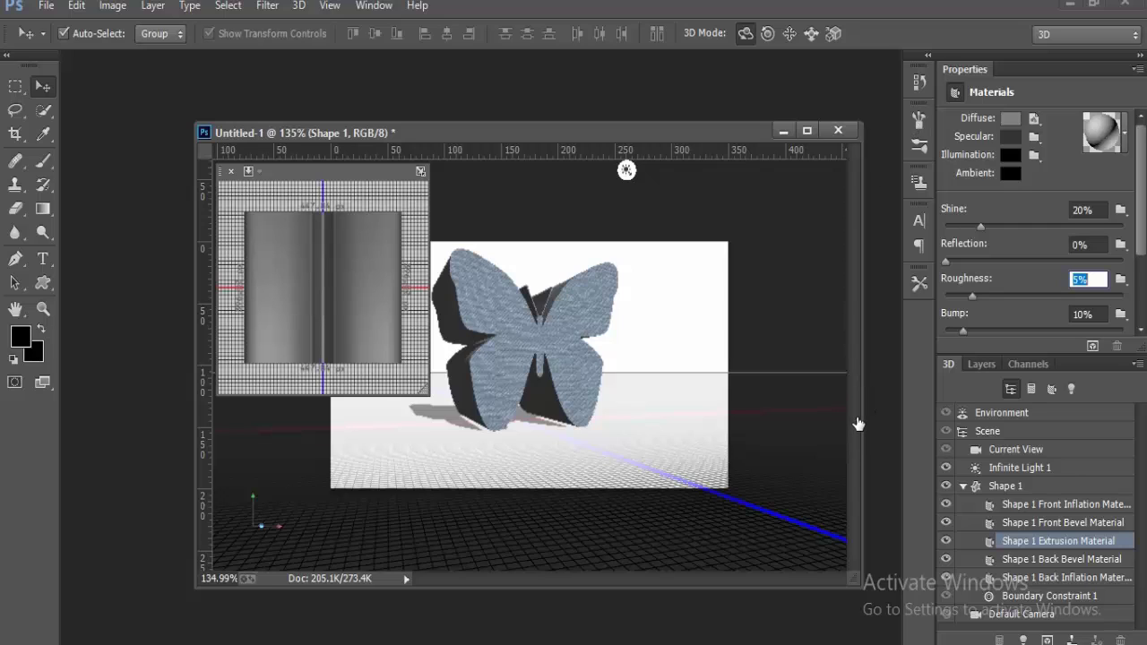
# Step: Change the extrusion material's diffuse colour to a muted green with hue 86°, saturation 74% and brightness 54%
pyautogui.click(1070, 522)
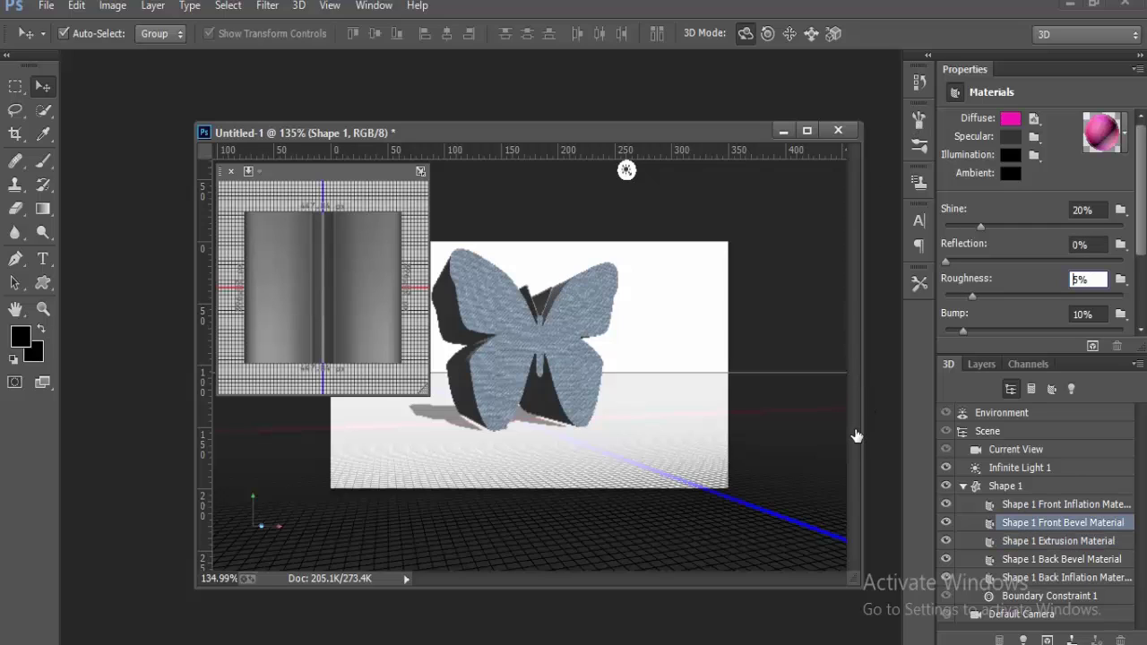
pyautogui.click(1069, 539)
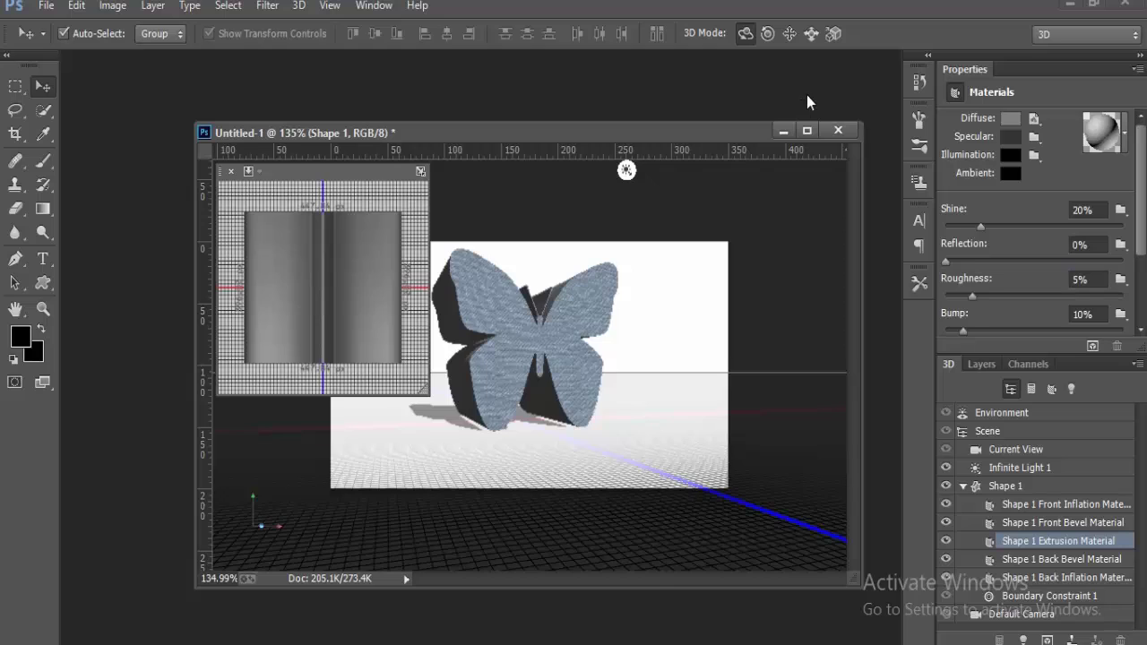
pyautogui.click(1009, 118)
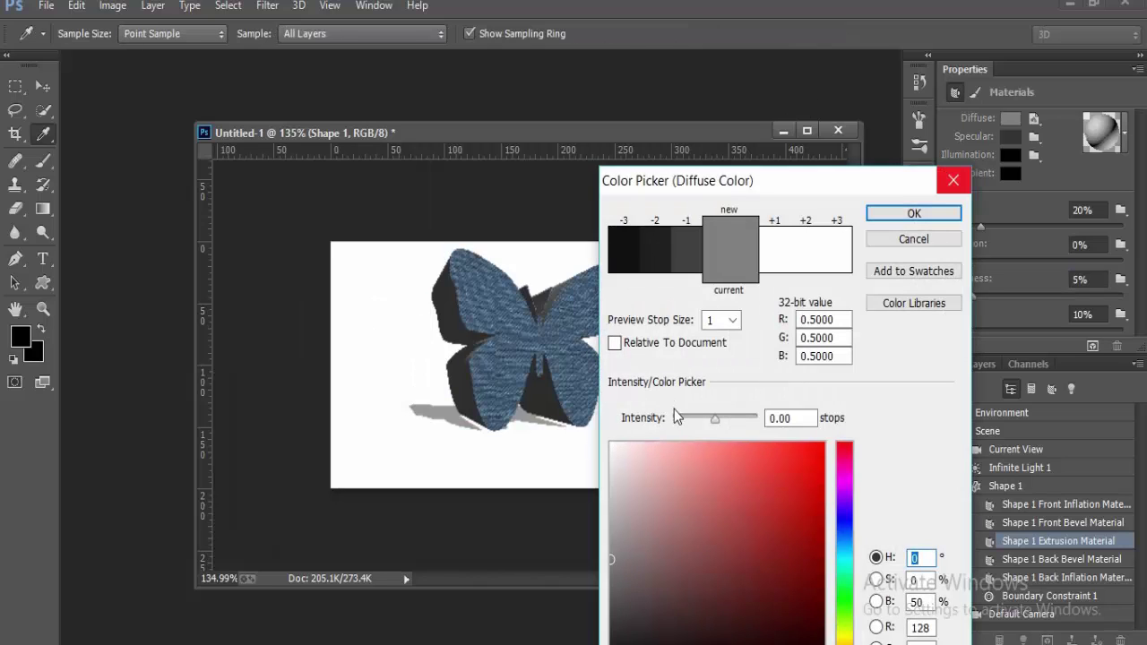
pyautogui.click(844, 512)
pyautogui.click(813, 459)
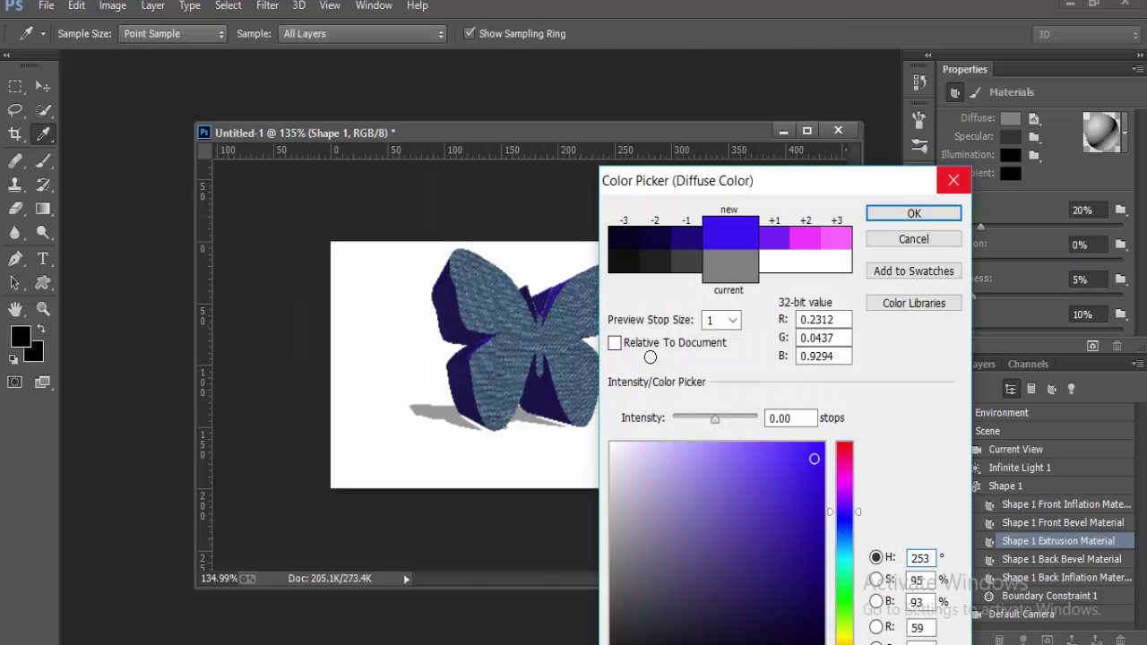
pyautogui.click(811, 448)
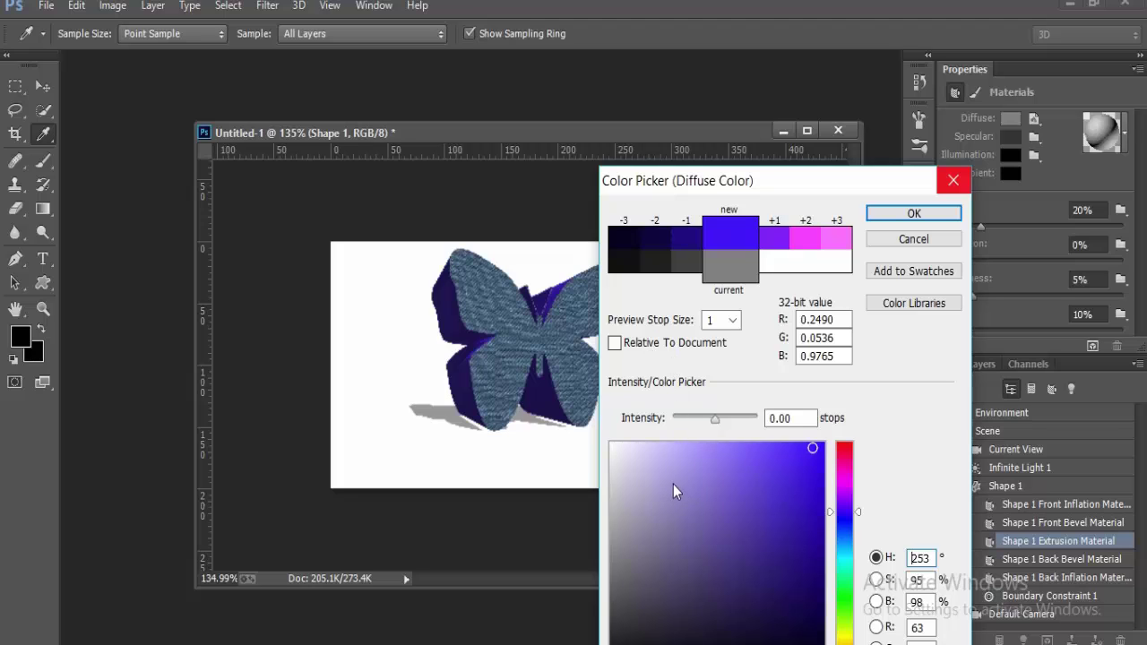
pyautogui.write('109')
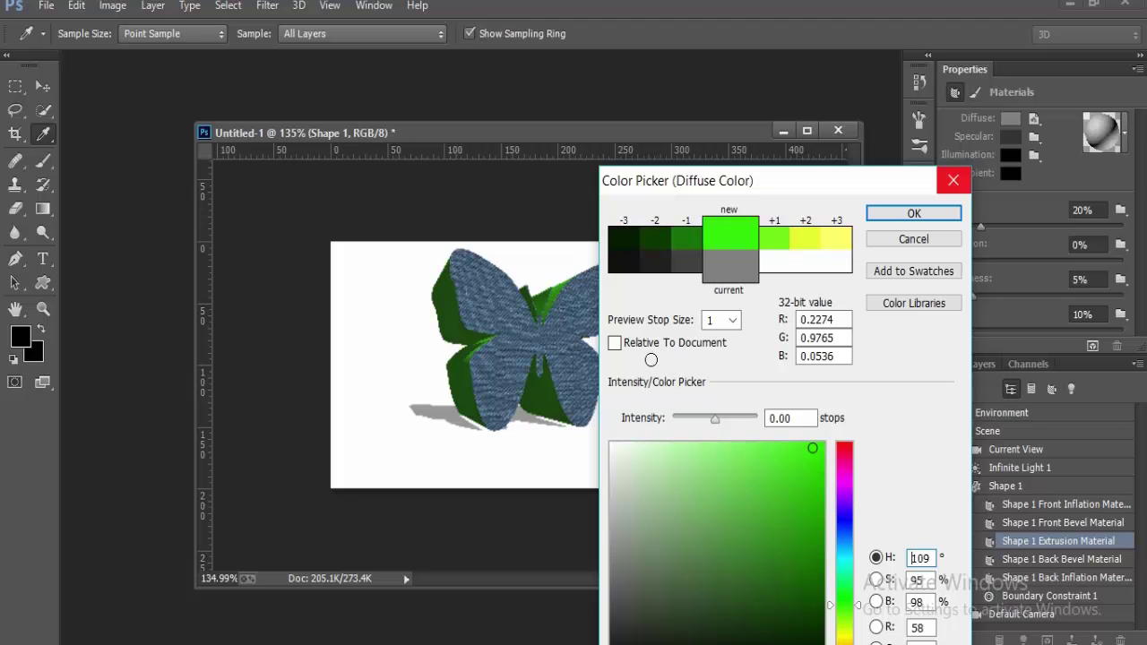
pyautogui.write('65')
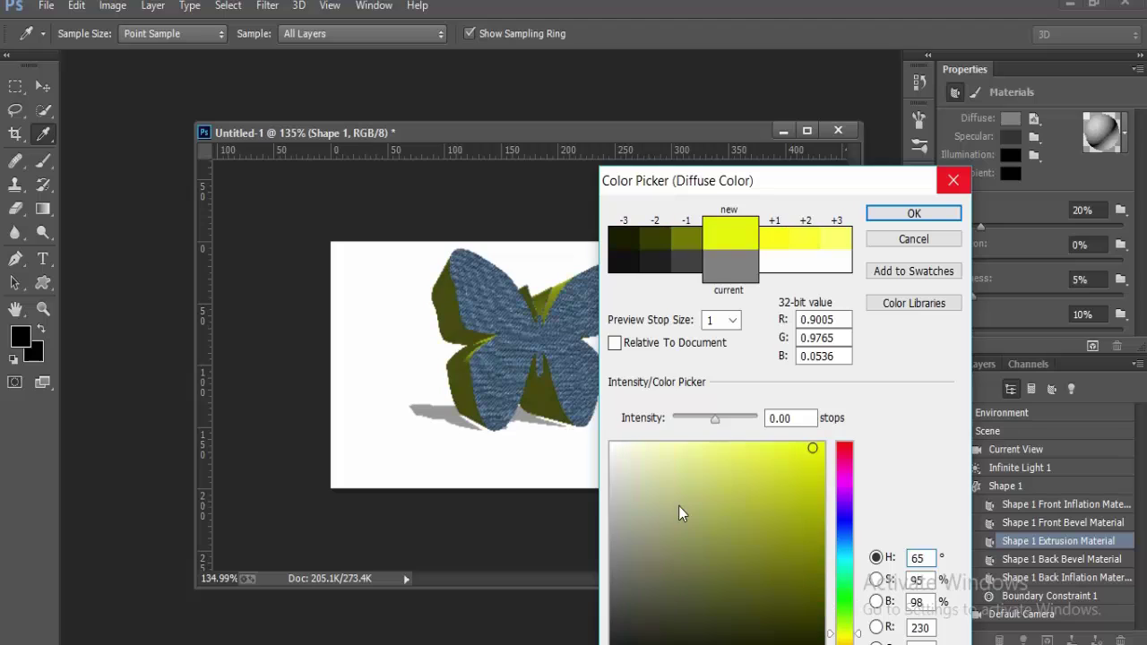
pyautogui.click(845, 619)
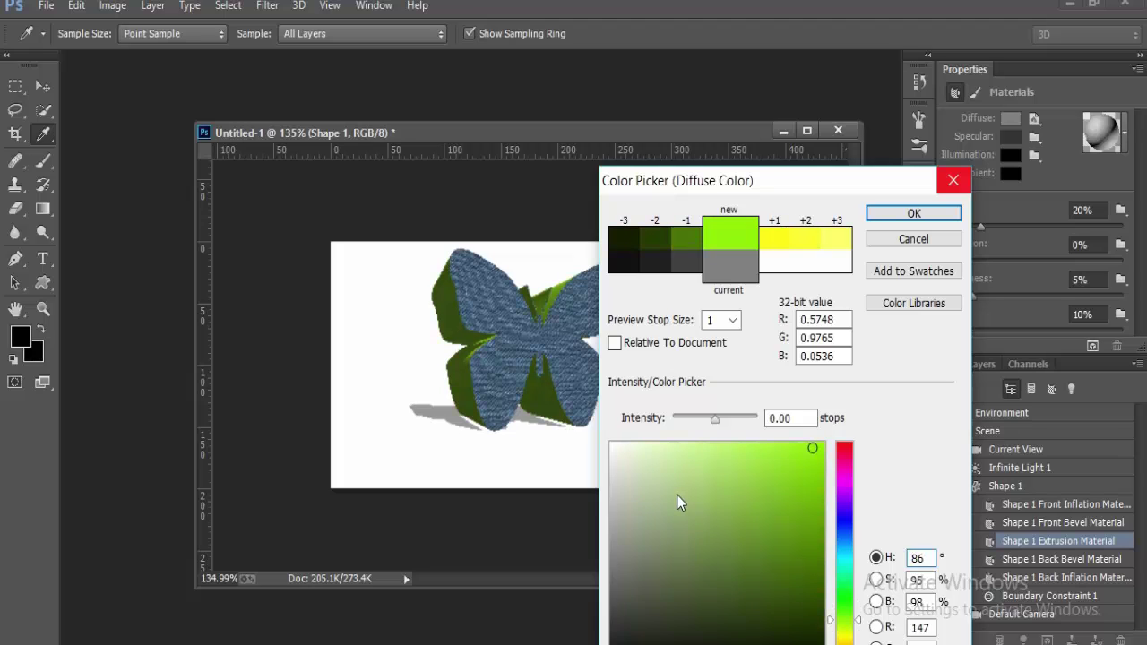
pyautogui.click(777, 552)
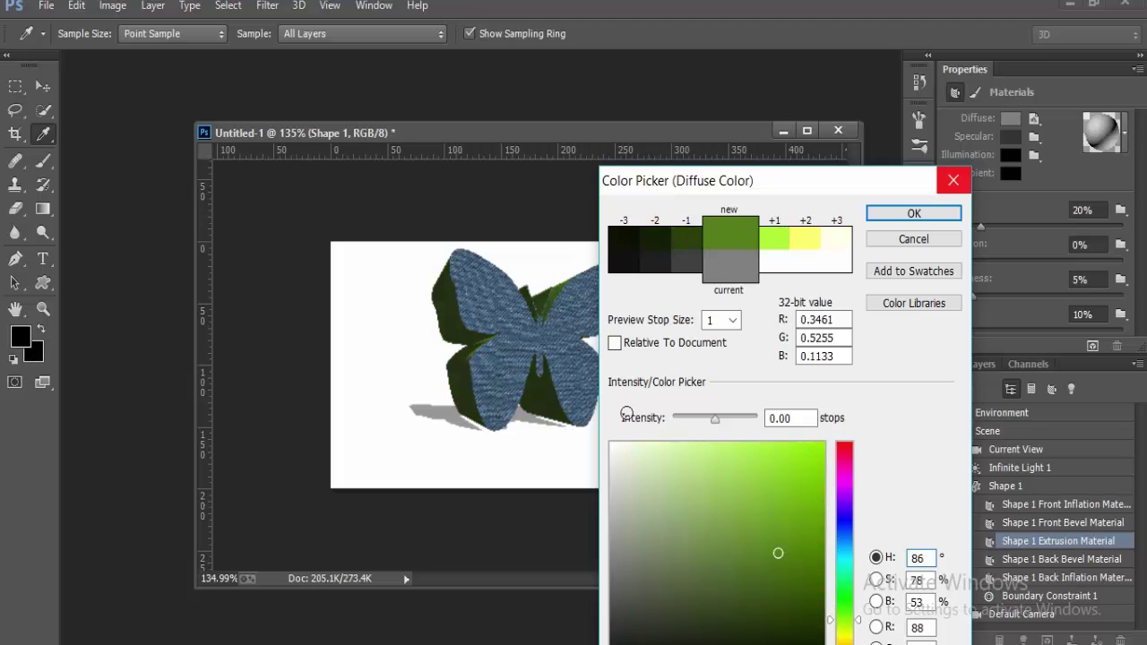
pyautogui.moveTo(778, 553); pyautogui.dragTo(783, 518)
pyautogui.click(768, 549)
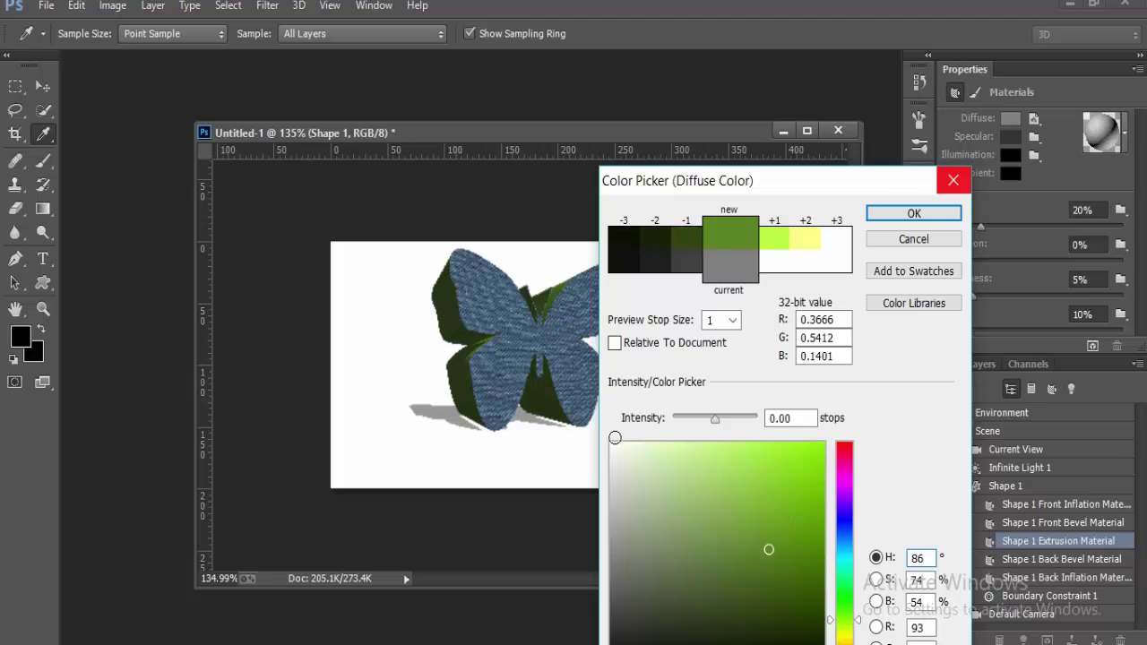
pyautogui.click(913, 213)
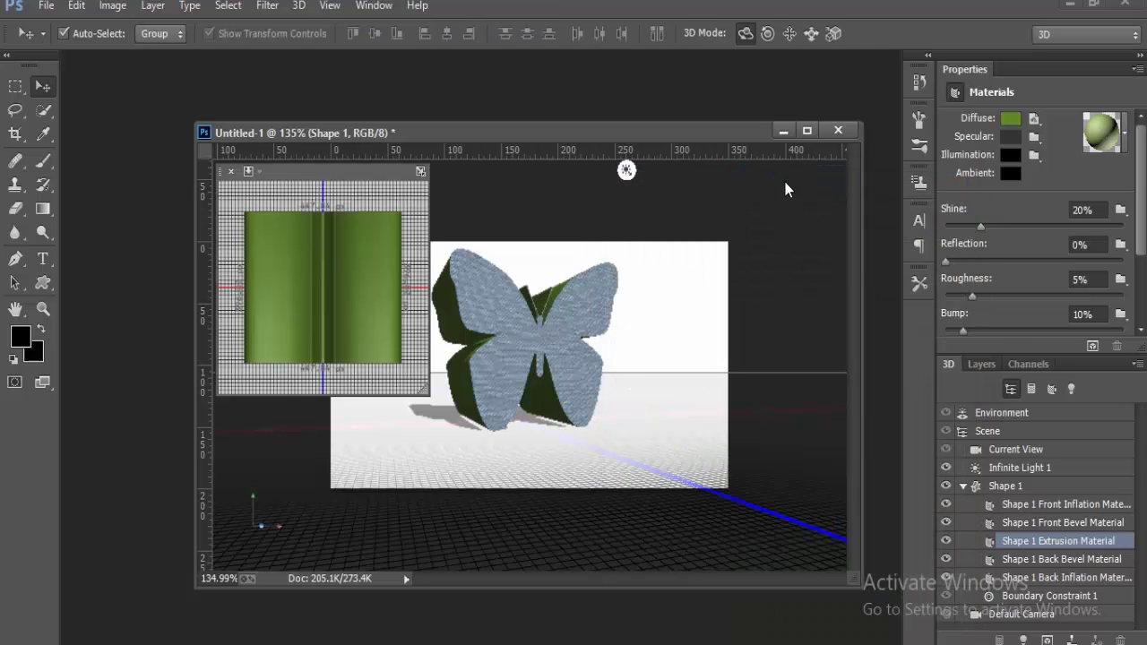
# Step: Set the extrusion material's reflection to 15% and its shine to 30%
pyautogui.moveTo(945, 262)
pyautogui.mouseDown()
pyautogui.moveTo(972, 262)
pyautogui.moveTo(998, 226)
pyautogui.mouseUp()
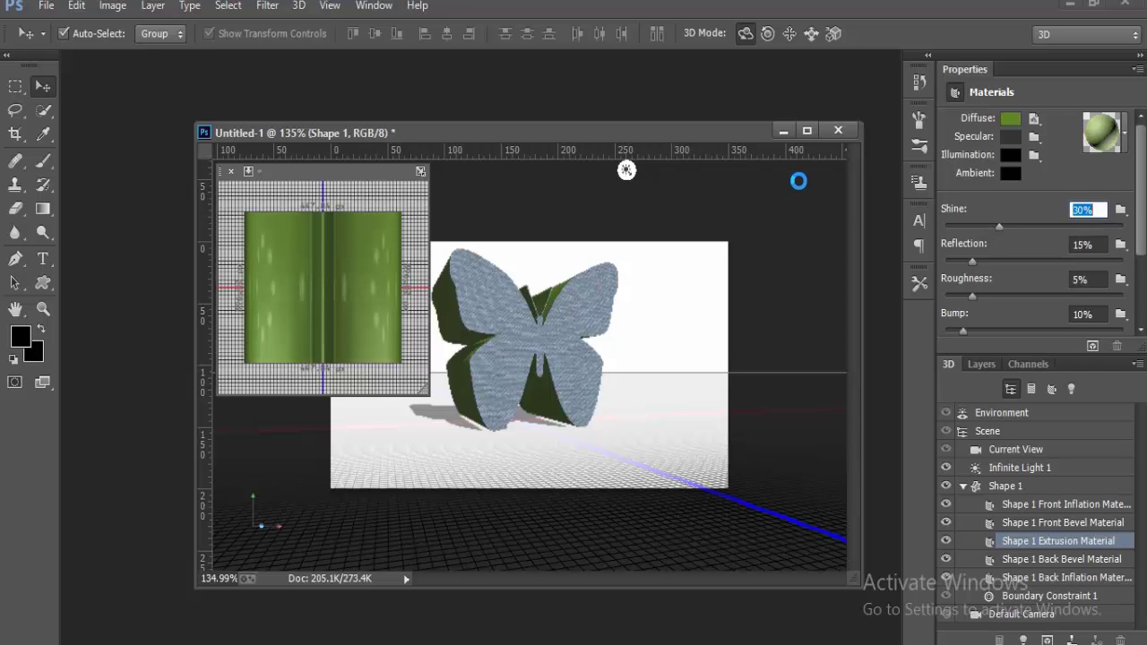
pyautogui.scroll(-3, 911, 170)
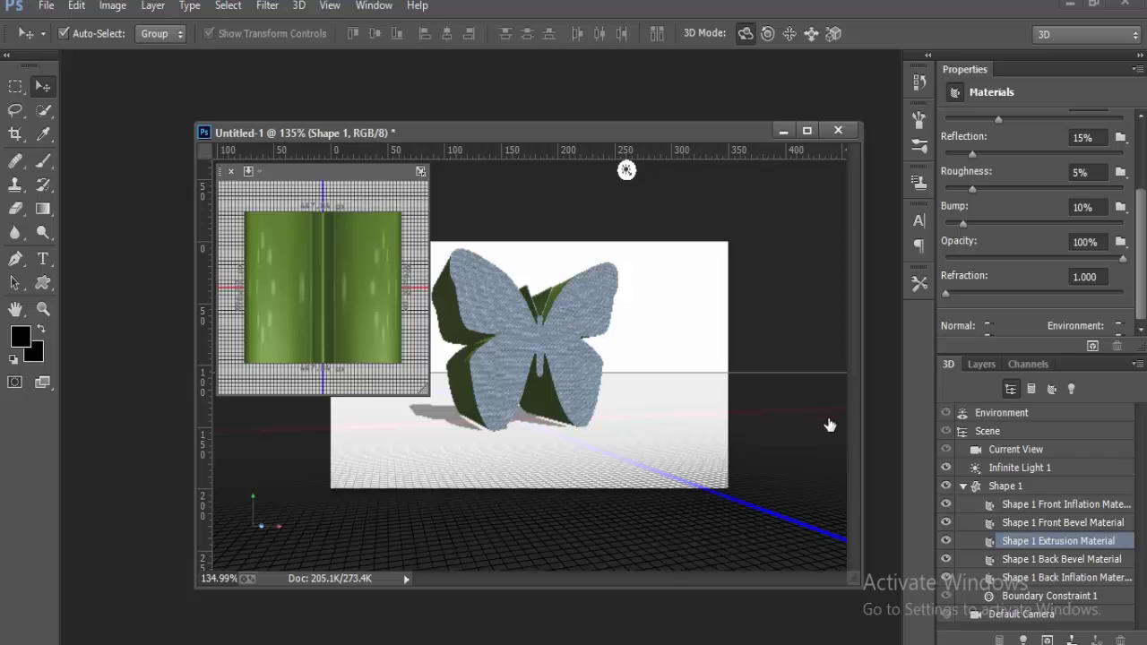
# Step: Change the back bevel material's diffuse colour to red with hue 0°, saturation 85% and brightness 90%
pyautogui.click(1039, 558)
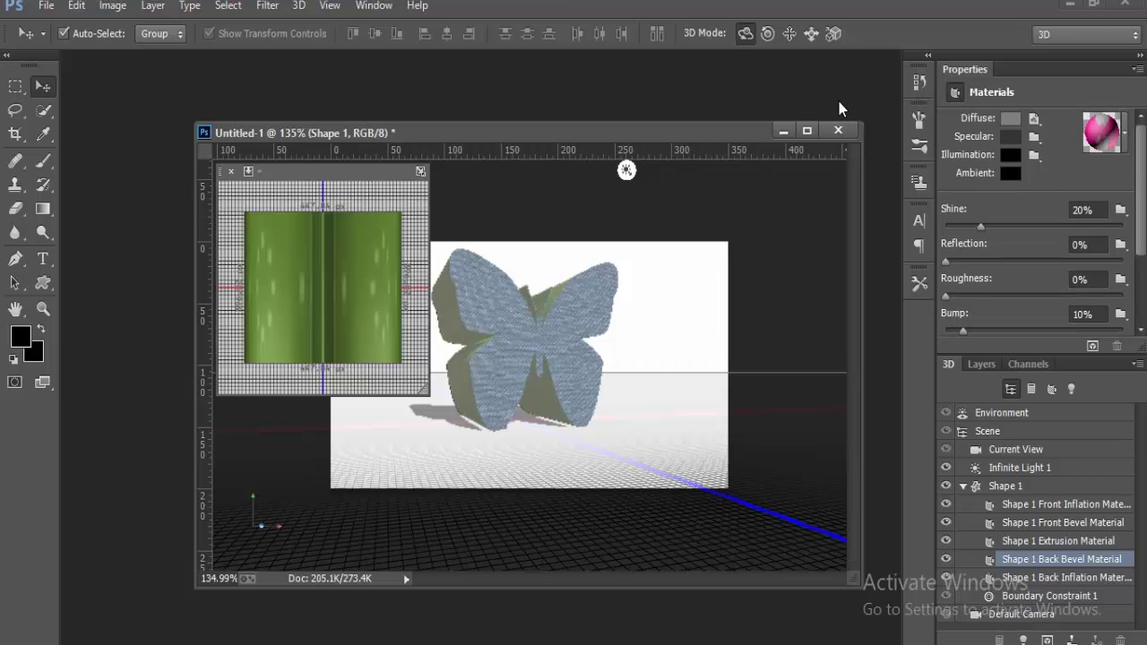
pyautogui.click(1011, 118)
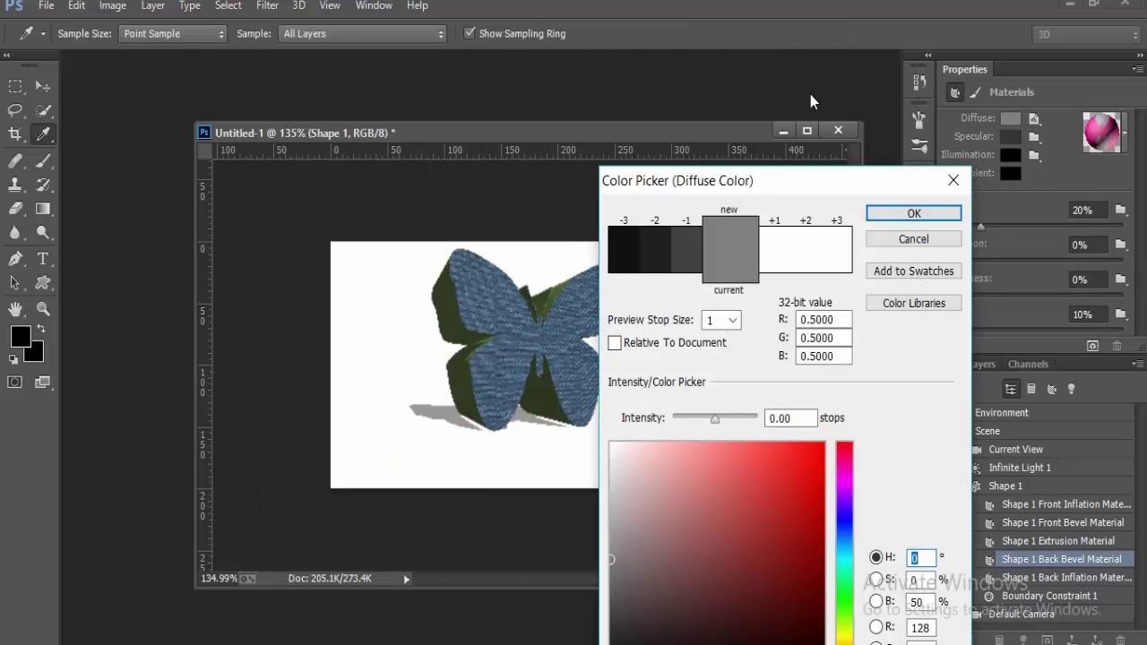
pyautogui.click(694, 476)
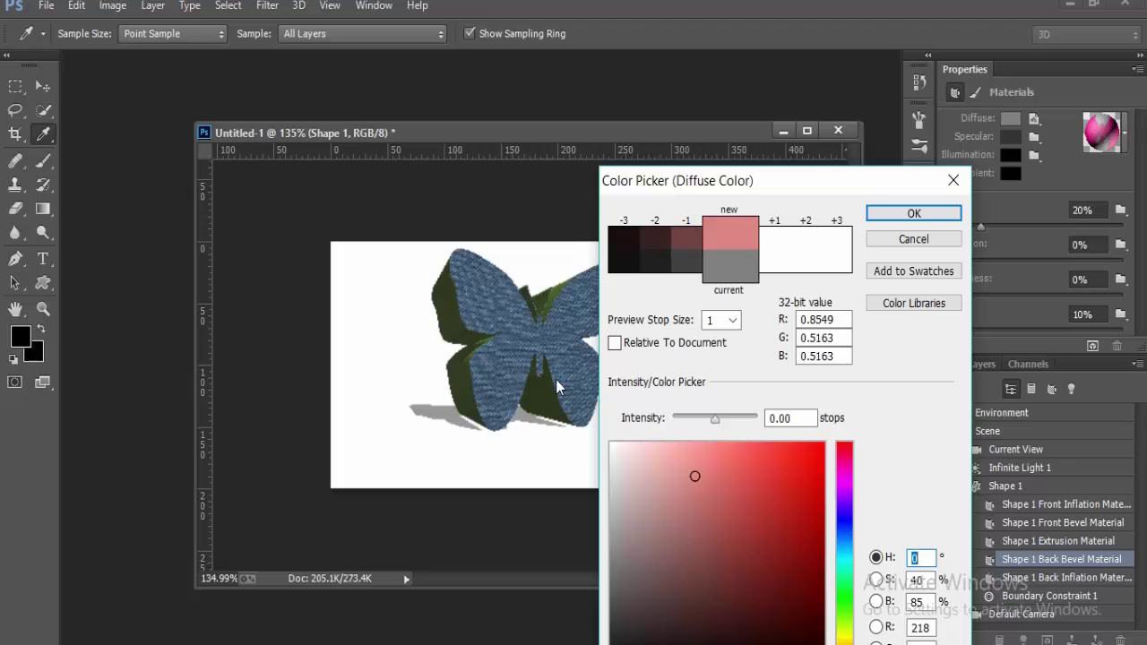
pyautogui.click(677, 468)
pyautogui.click(727, 455)
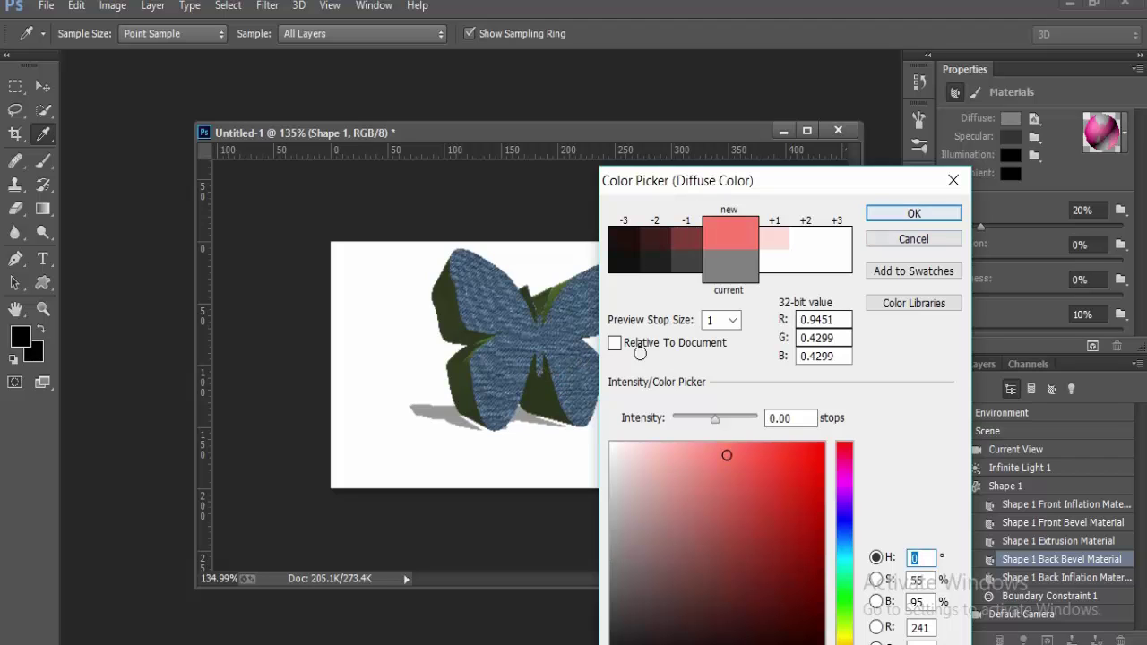
pyautogui.click(799, 471)
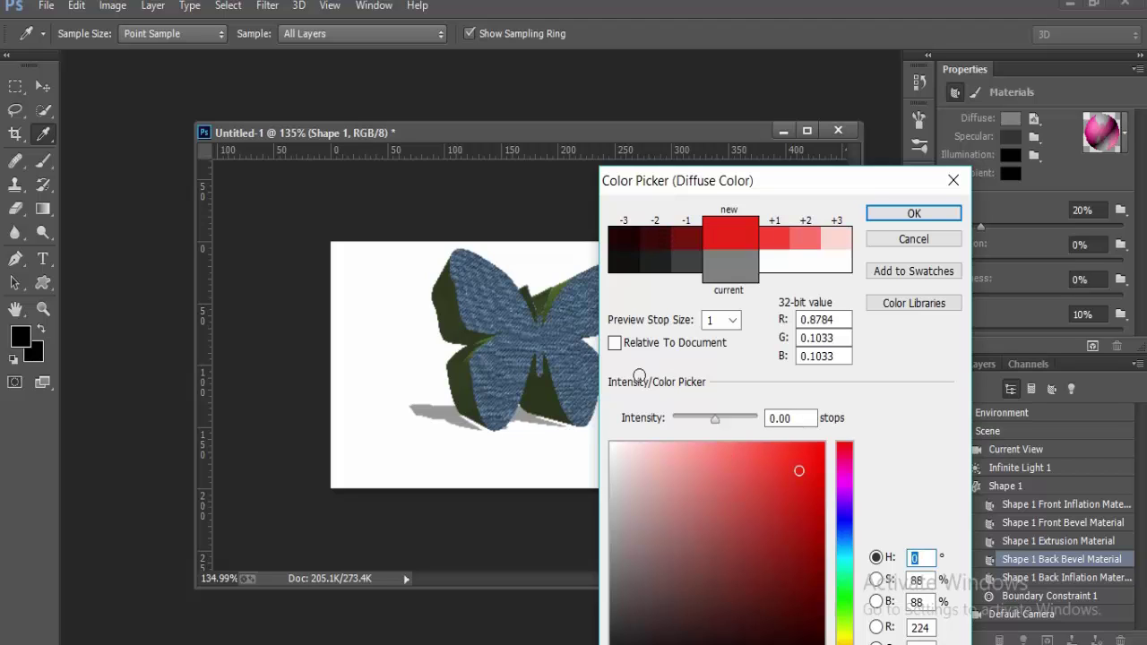
pyautogui.click(781, 468)
pyautogui.click(792, 466)
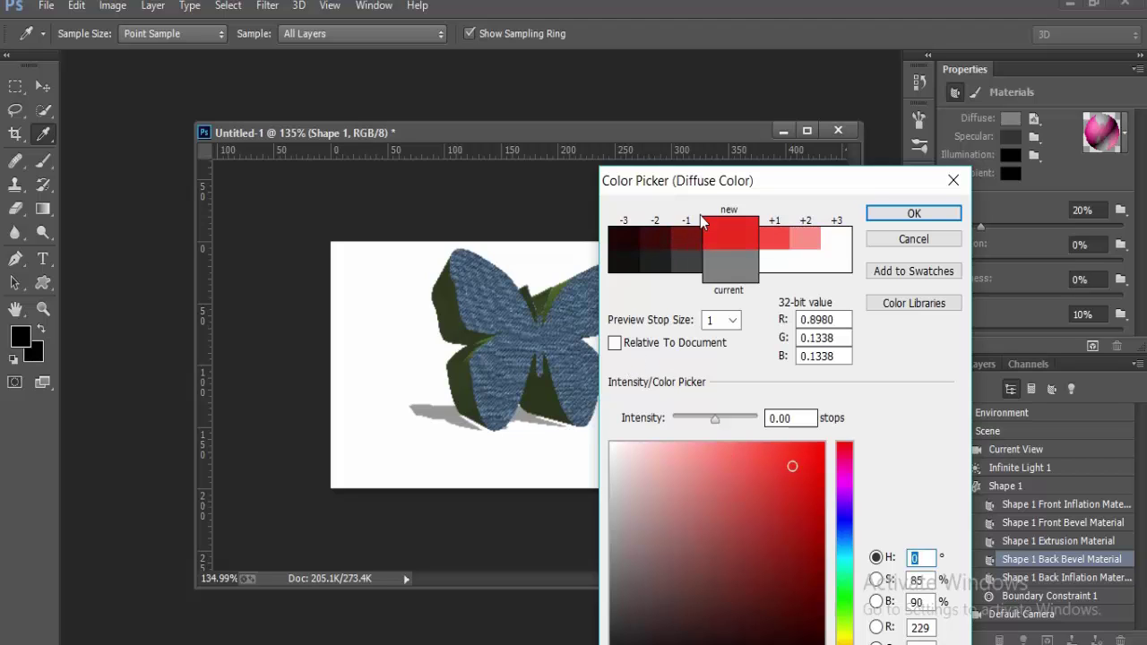
pyautogui.press('Return')
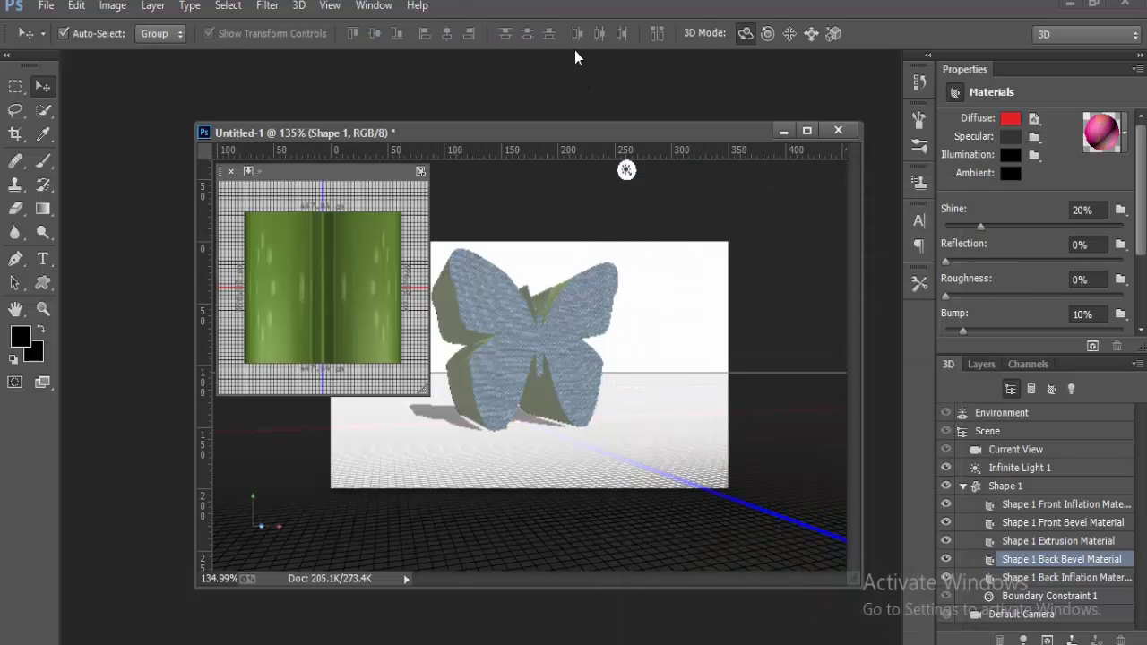
# Step: Select the butterfly mesh in the roll 3D mode and shift it slightly to the right on the canvas
pyautogui.click(767, 33)
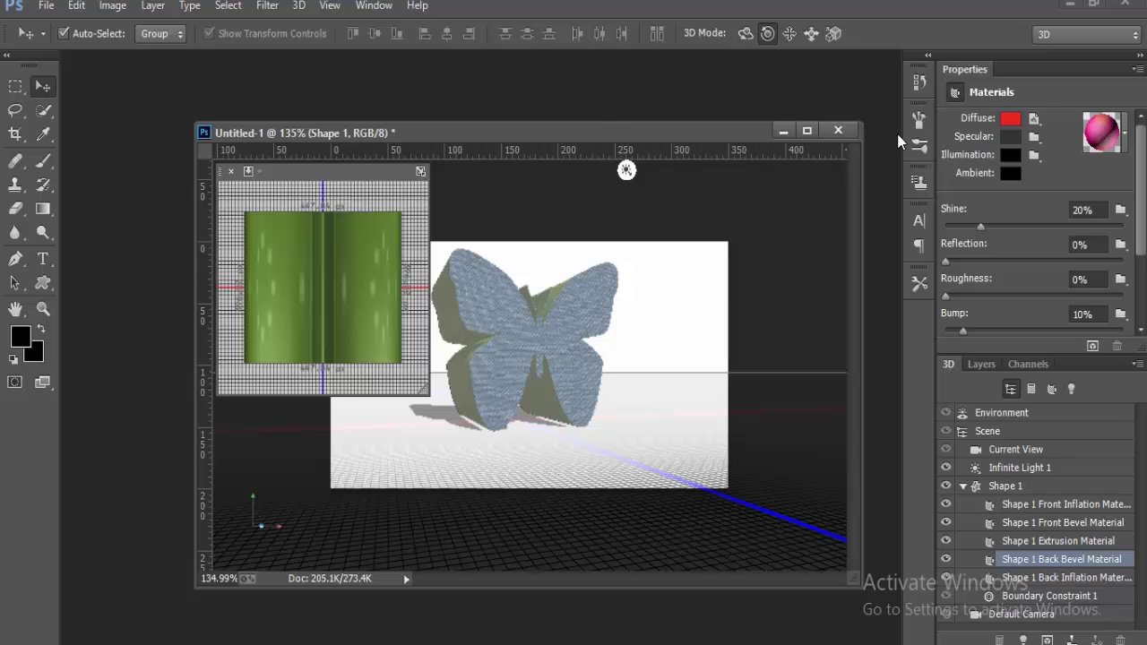
pyautogui.scroll(-3, 912, 169)
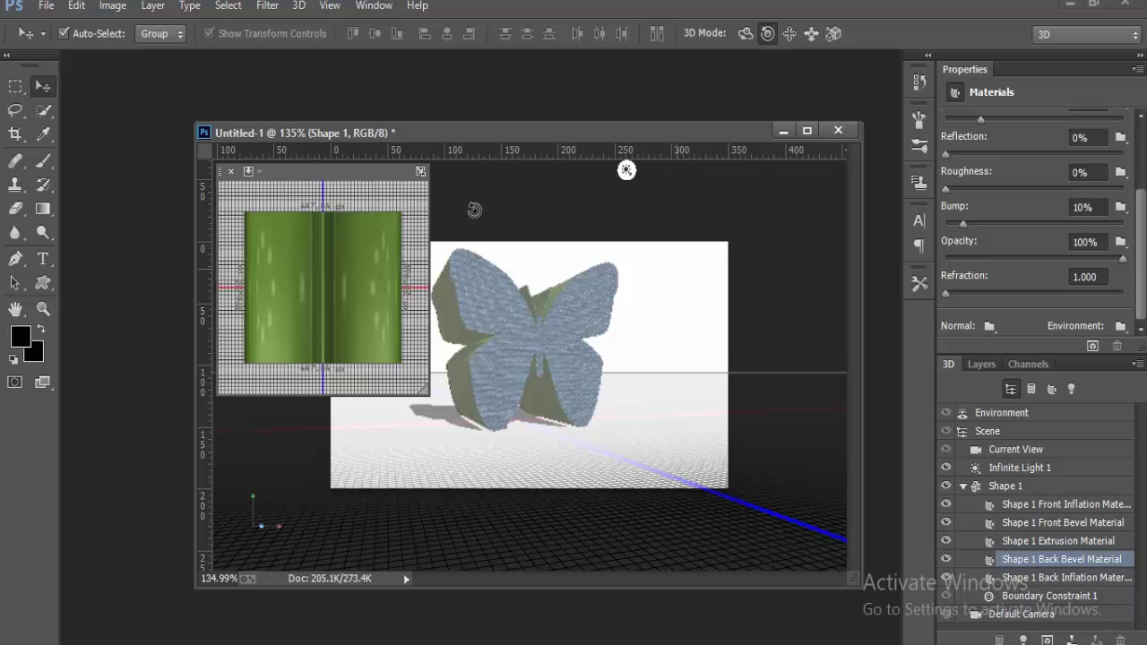
pyautogui.click(474, 248)
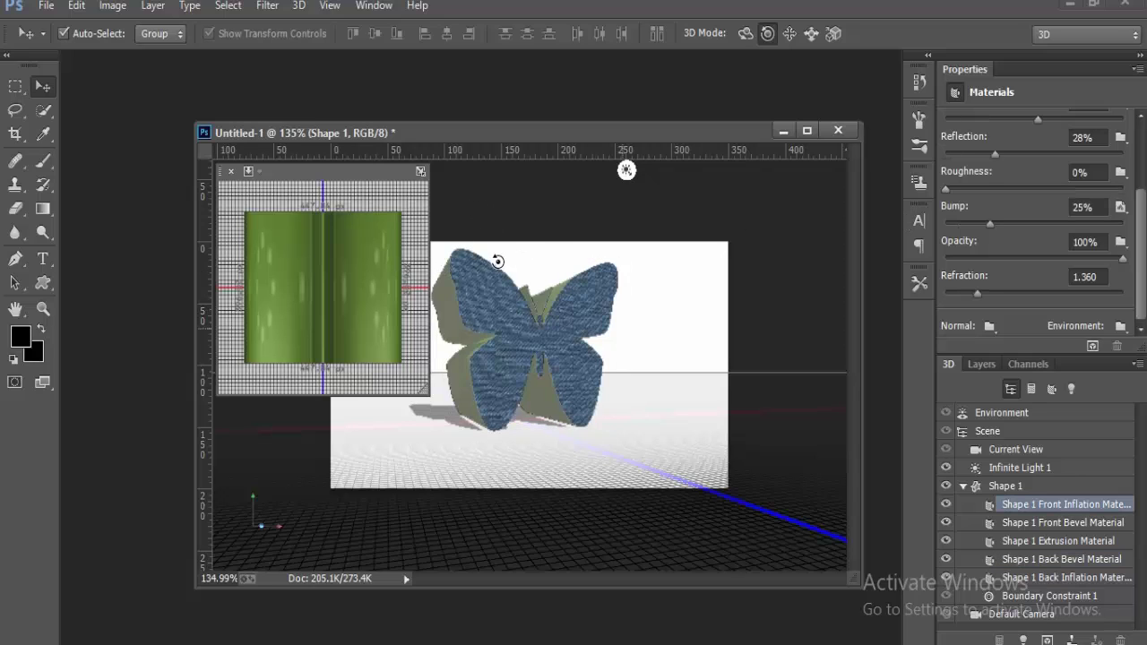
pyautogui.moveTo(450, 254); pyautogui.dragTo(481, 282)
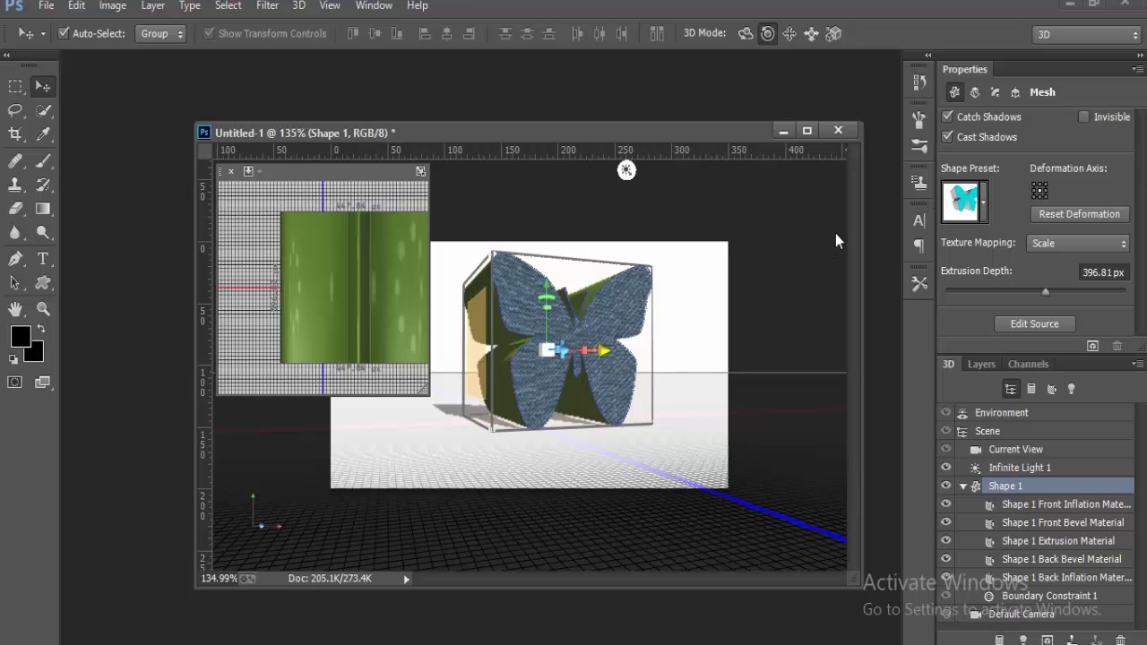
# Step: Set the butterfly mesh's extrusion depth to -33.11 px
pyautogui.moveTo(835, 233)
pyautogui.mouseDown()
pyautogui.moveTo(816, 232)
pyautogui.moveTo(826, 233)
pyautogui.mouseUp()
pyautogui.click(784, 172)
pyautogui.click(784, 171)
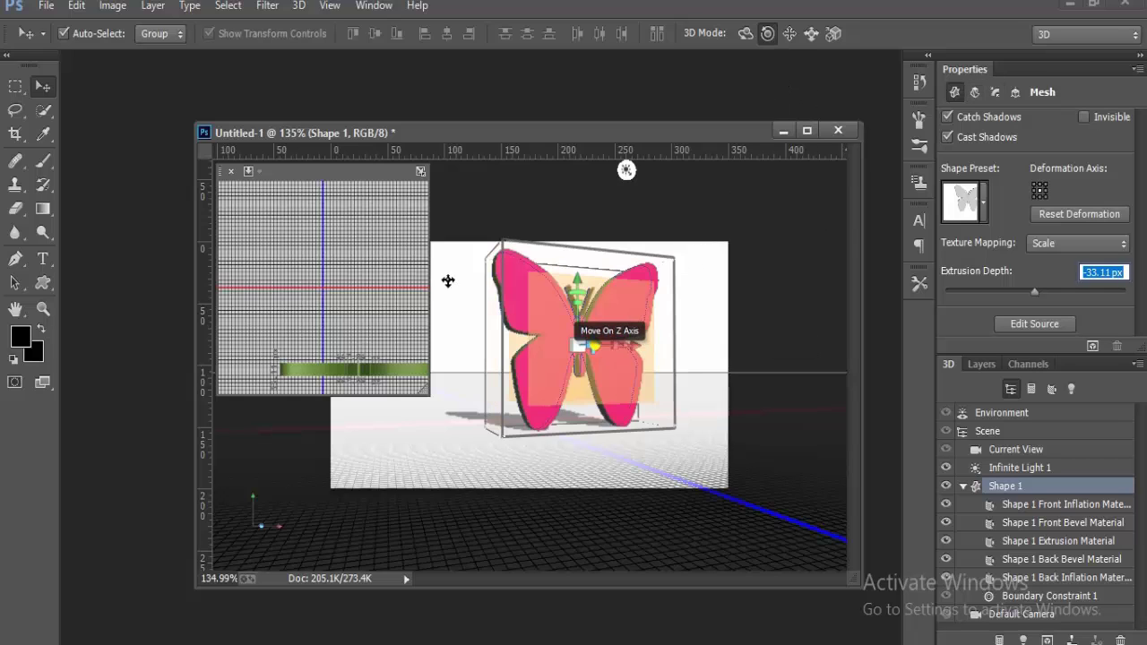
# Step: Drag the butterfly mesh to the left, and slide it forward and back in depth near the canvas centre
pyautogui.moveTo(448, 305); pyautogui.dragTo(447, 268)
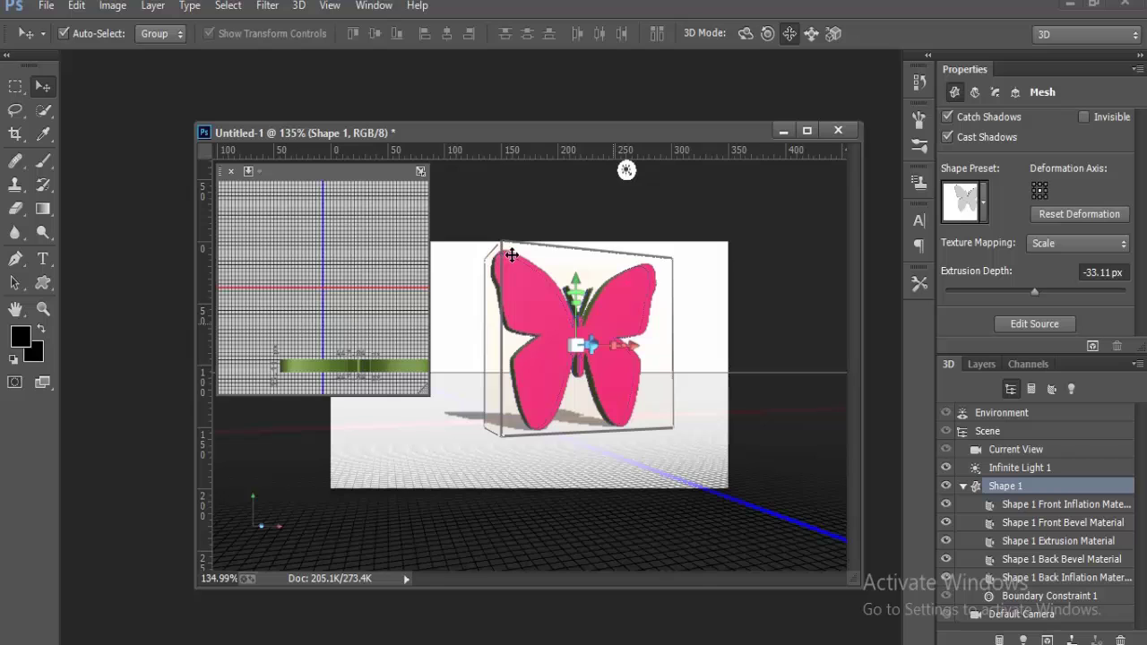
pyautogui.moveTo(501, 253); pyautogui.dragTo(451, 260)
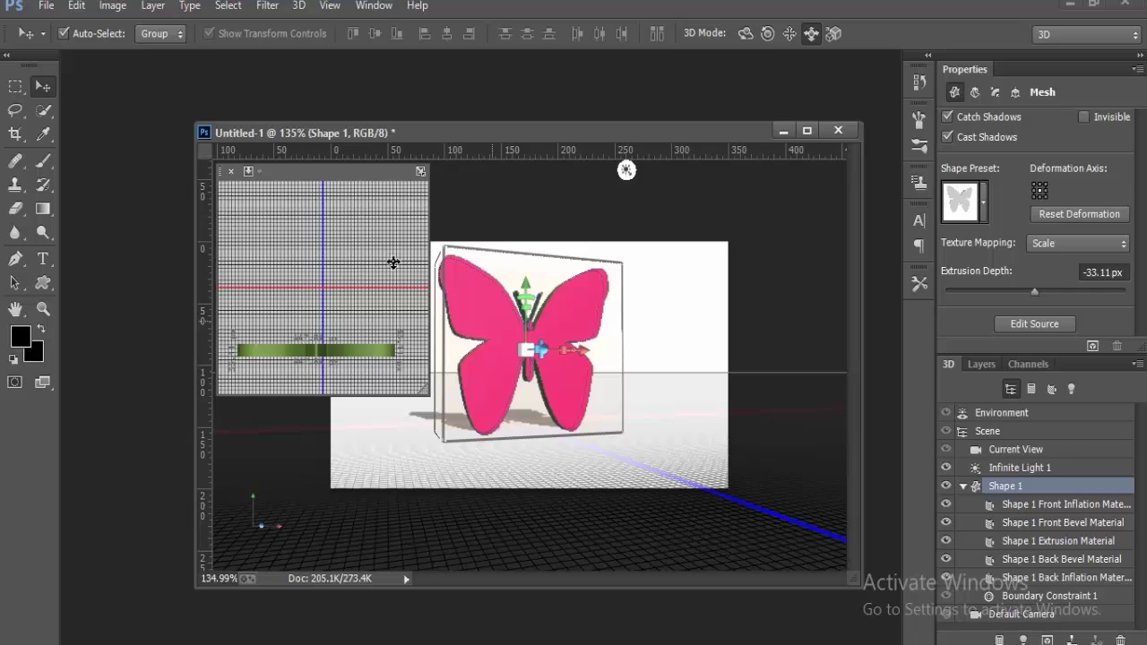
pyautogui.moveTo(394, 286)
pyautogui.mouseDown()
pyautogui.moveTo(440, 301)
pyautogui.moveTo(407, 290)
pyautogui.mouseUp()
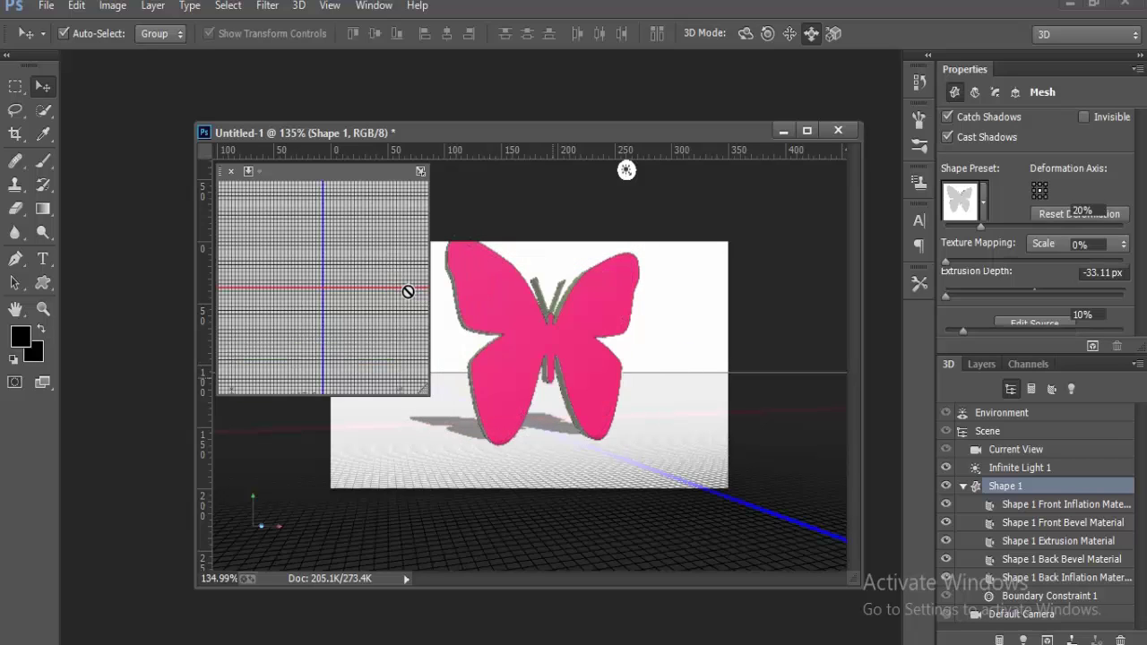
pyautogui.click(406, 289)
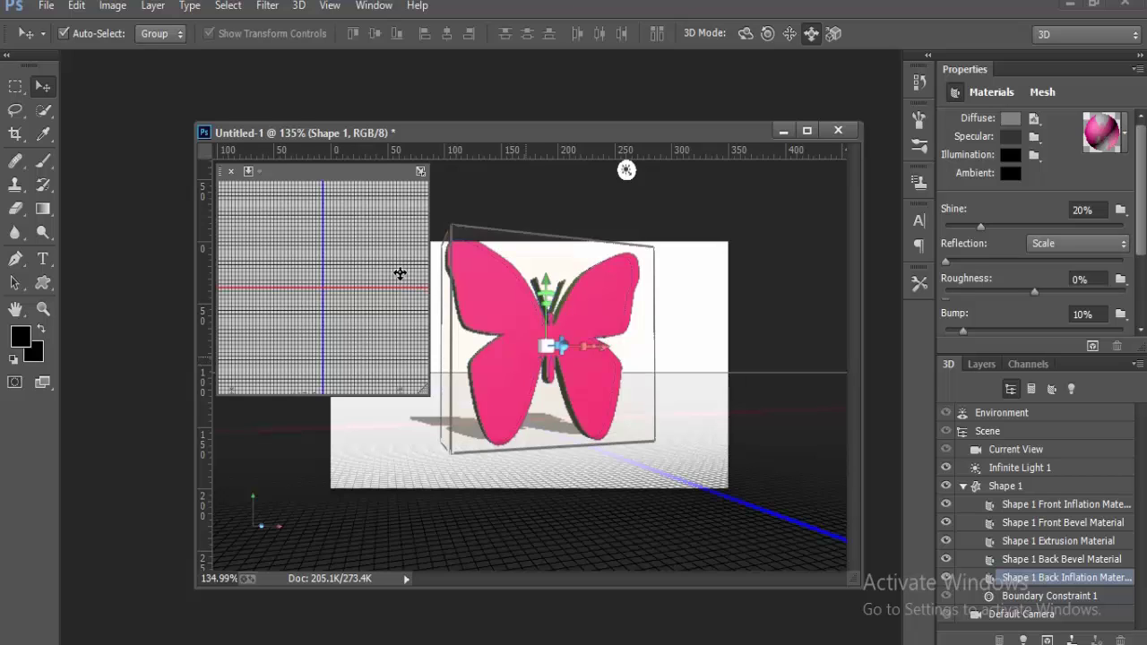
pyautogui.click(402, 272)
pyautogui.moveTo(436, 279); pyautogui.dragTo(515, 291)
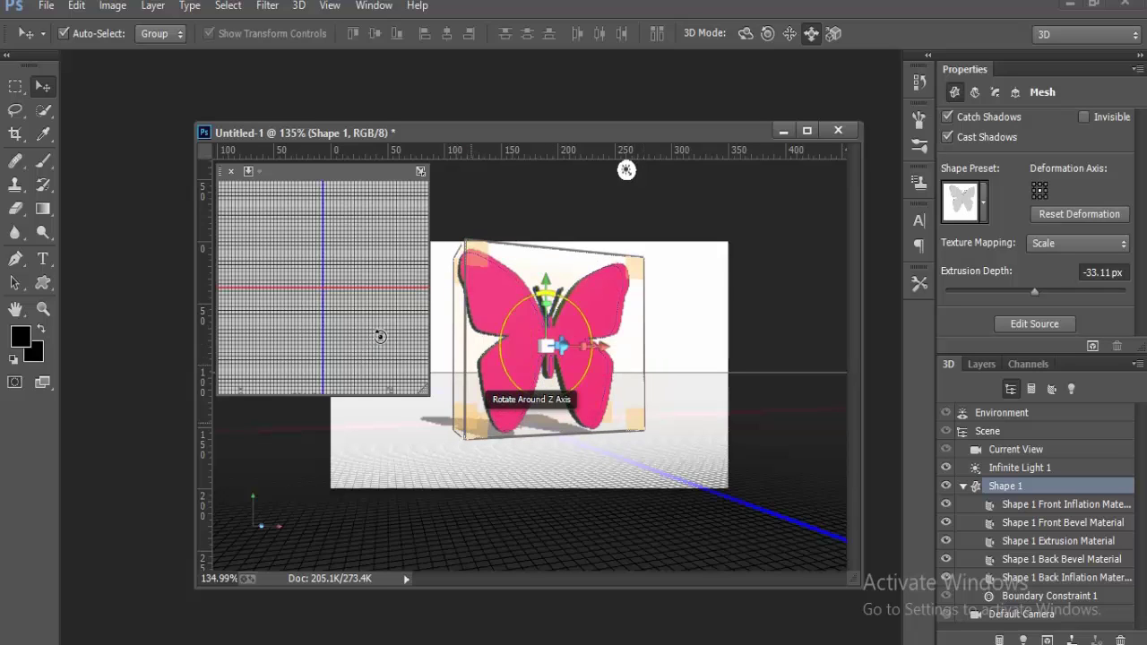
# Step: Adjust the butterfly mesh's placement and scale it slightly larger with the 3D scale mode
pyautogui.moveTo(389, 335)
pyautogui.mouseDown()
pyautogui.moveTo(377, 307)
pyautogui.moveTo(376, 333)
pyautogui.mouseUp()
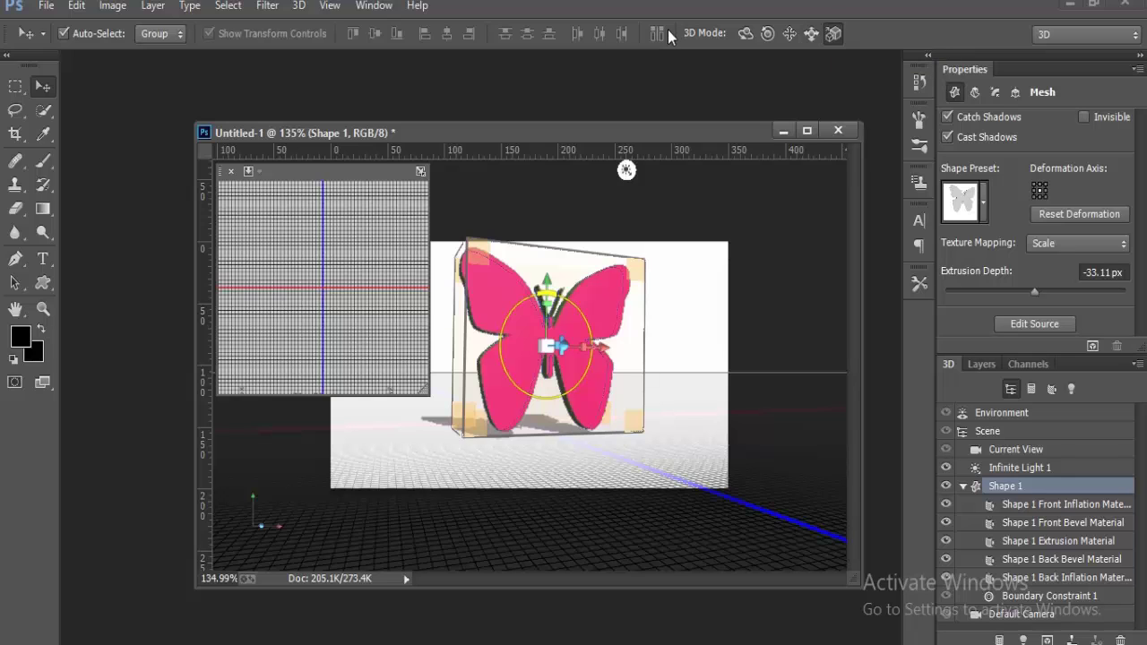
pyautogui.click(466, 285)
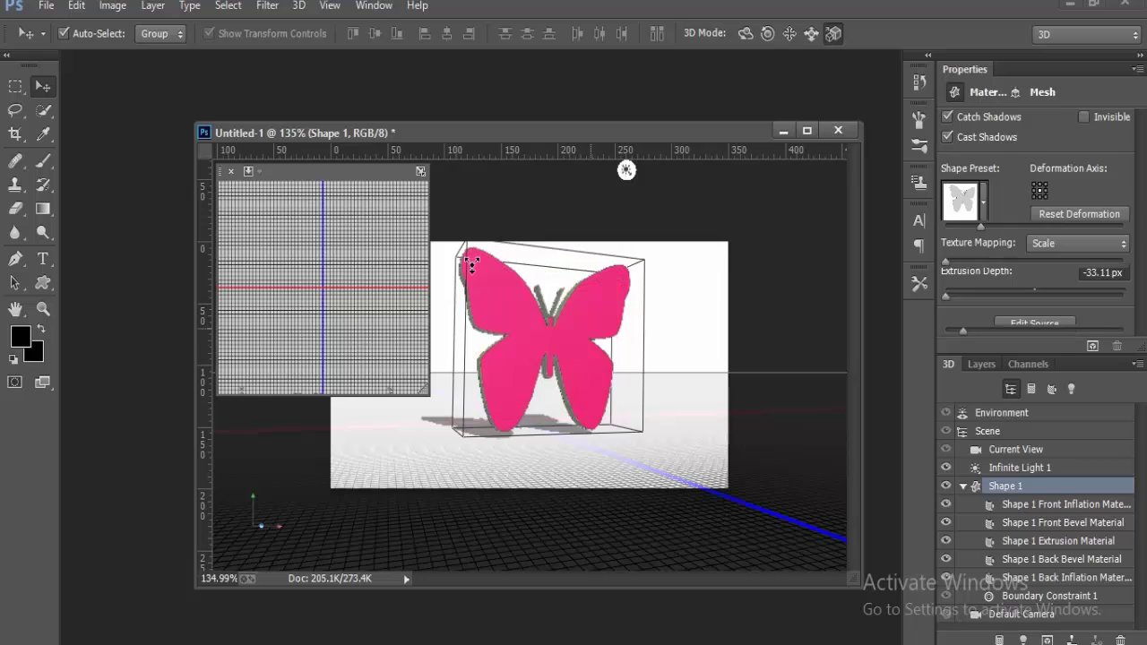
pyautogui.click(464, 309)
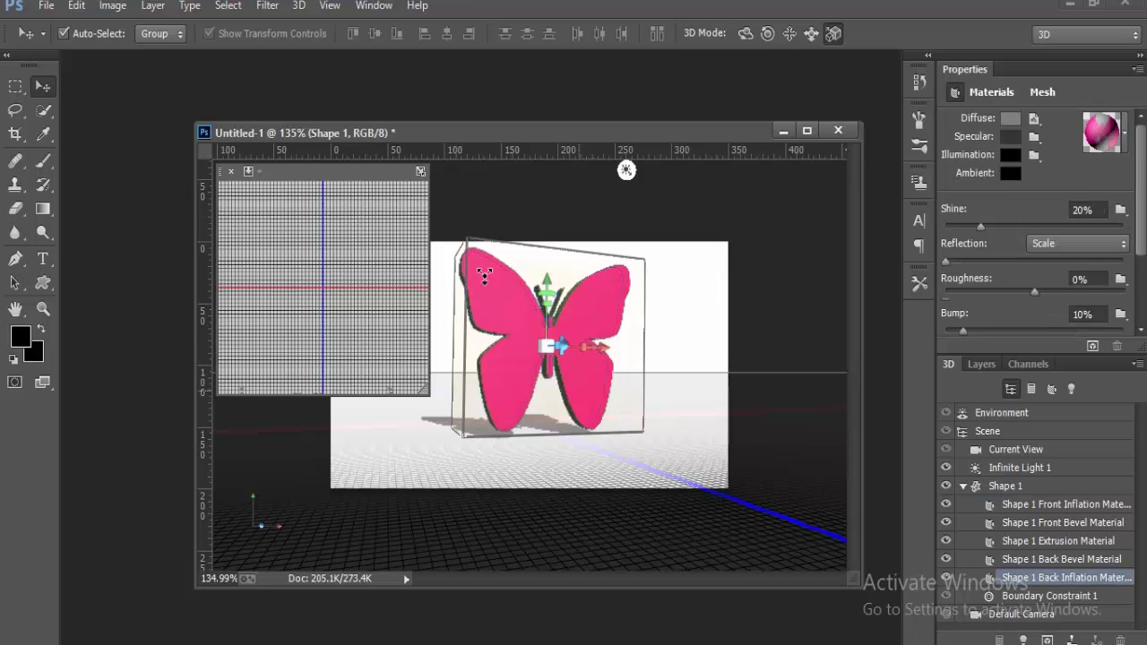
pyautogui.moveTo(430, 280); pyautogui.dragTo(598, 291)
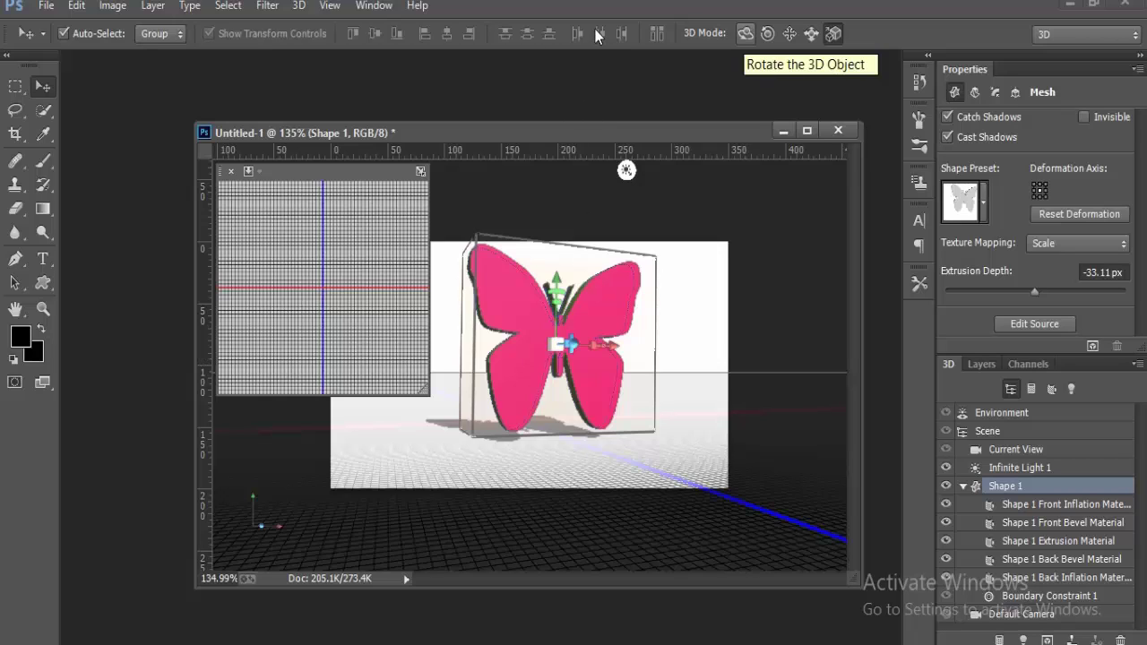
# Step: Rotate the 3D camera so the butterfly and its ground shadow are seen from a higher angle
pyautogui.click(377, 335)
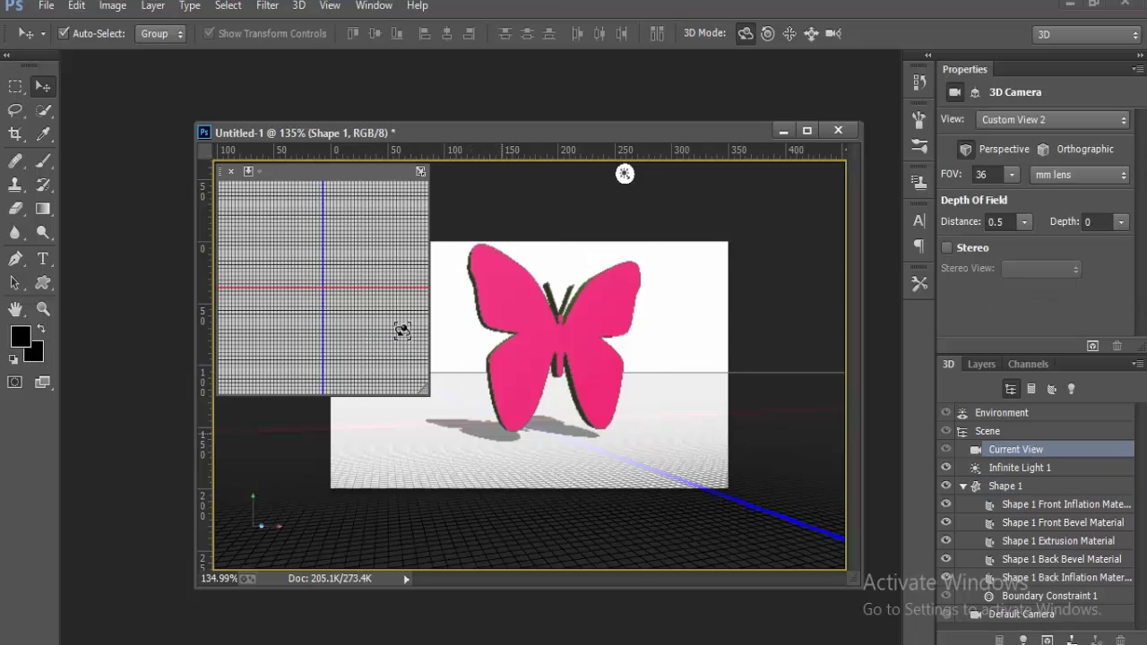
pyautogui.moveTo(430, 332); pyautogui.dragTo(391, 337)
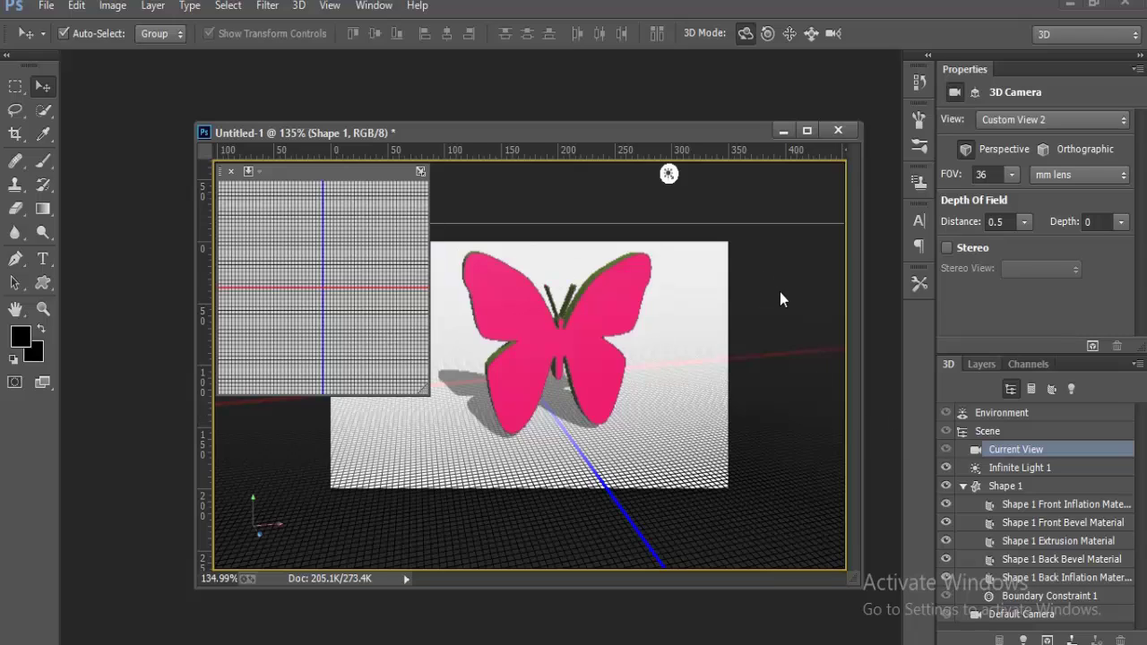
# Step: Add a Gradient Overlay to the Shape 1 layer, starting from the Black, White gradient preset
pyautogui.press('F7')
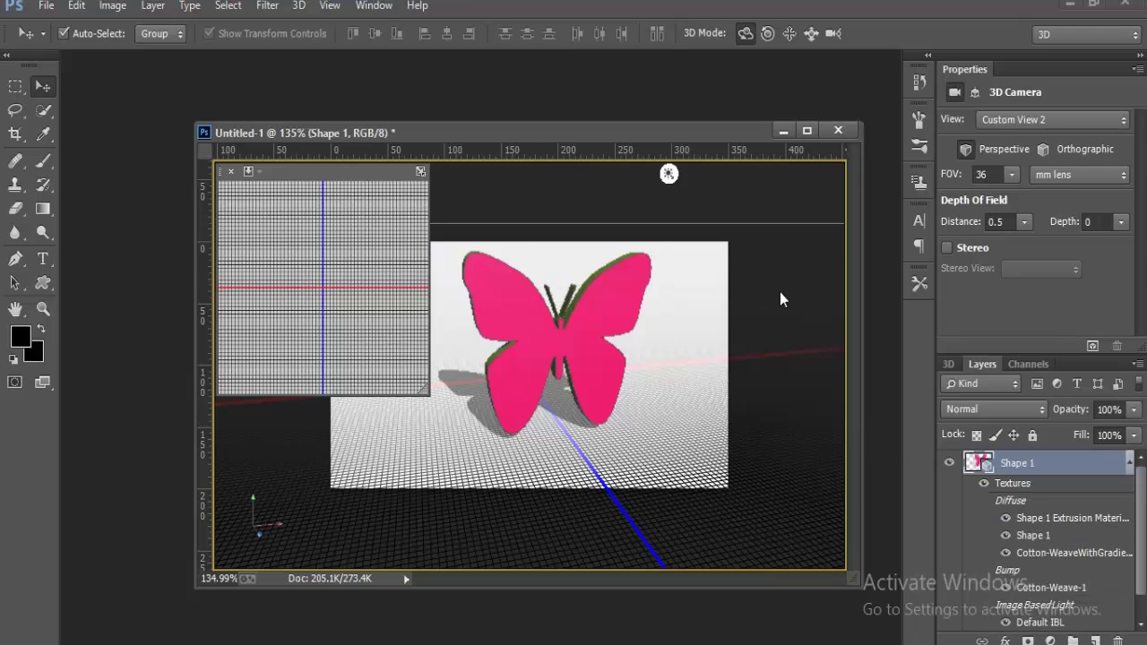
pyautogui.rightClick(798, 378)
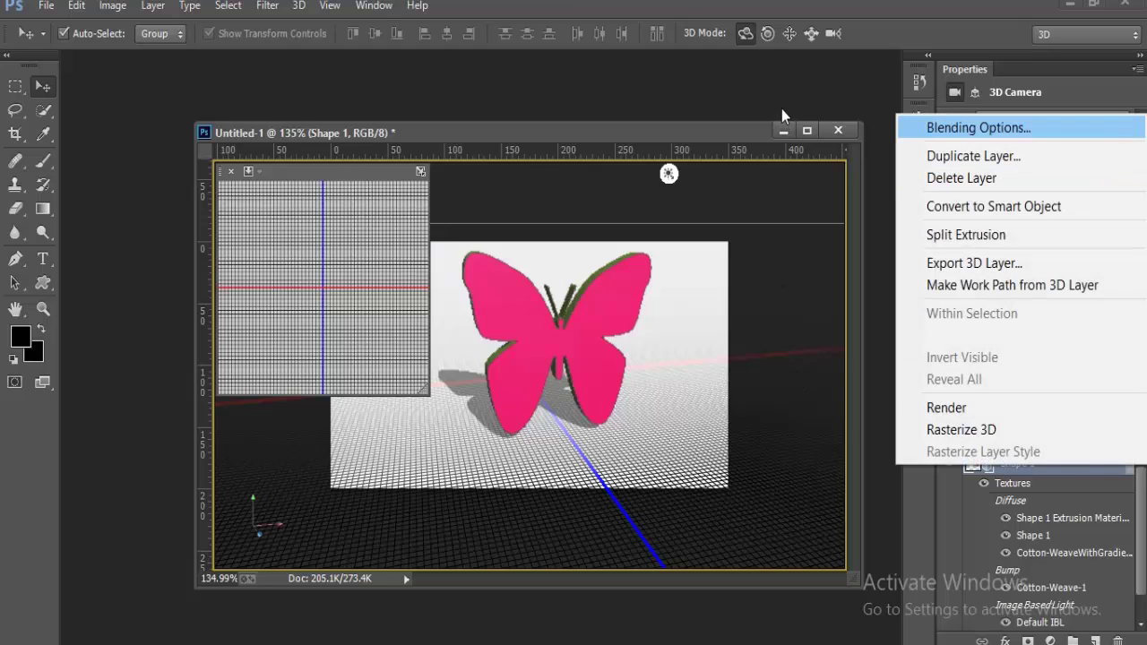
pyautogui.press('Return')
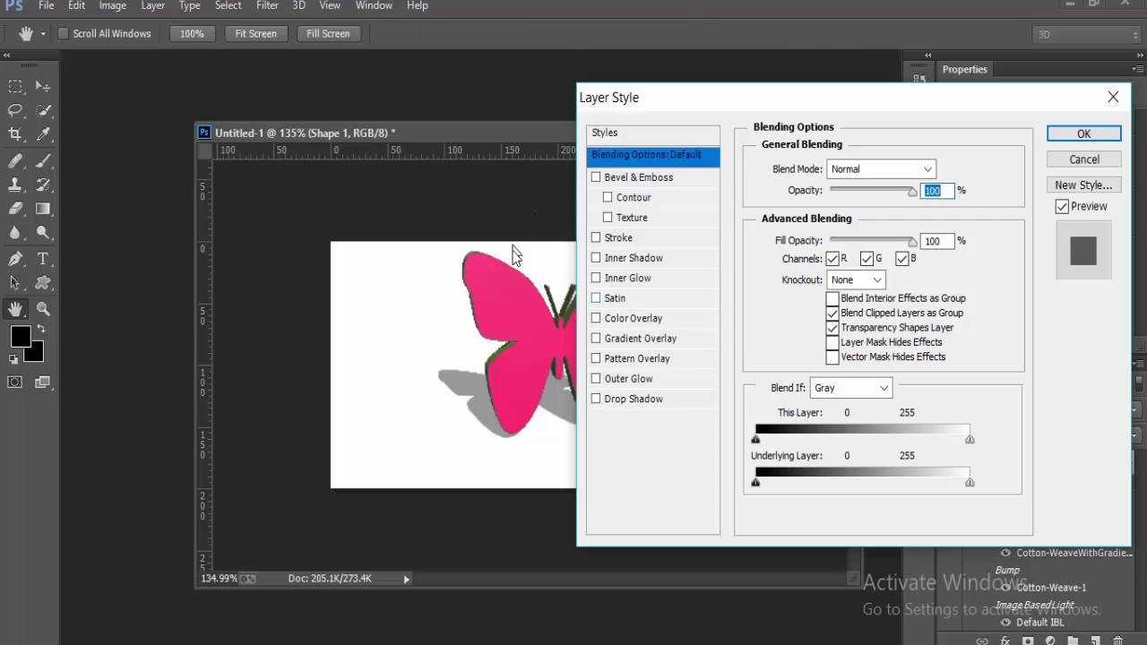
pyautogui.click(641, 339)
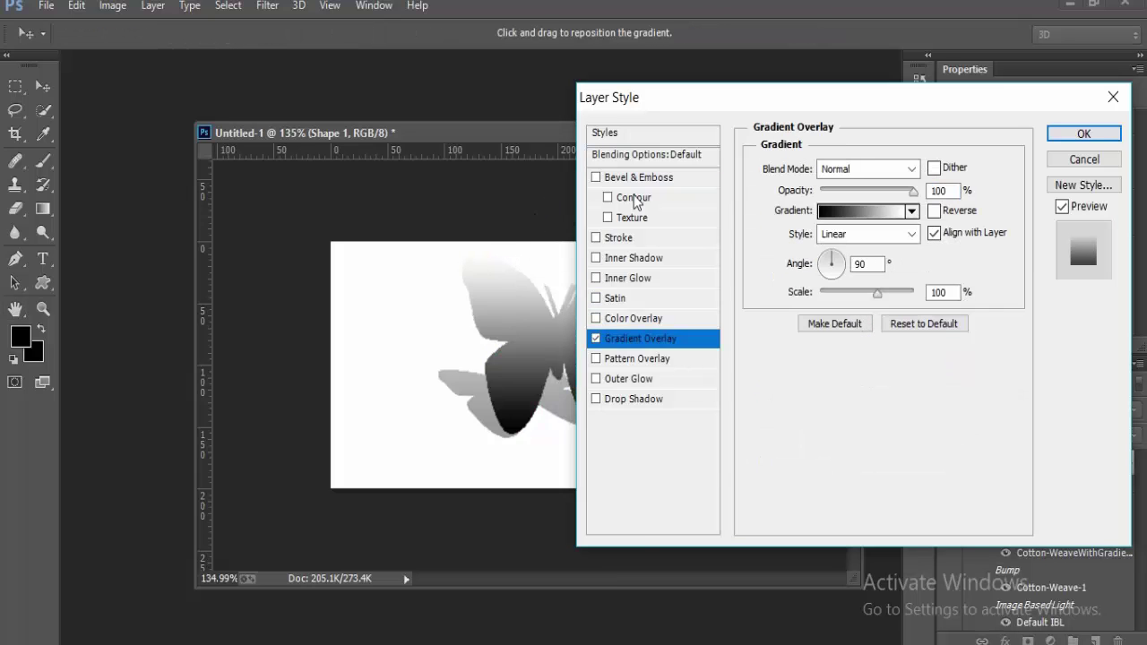
pyautogui.click(837, 212)
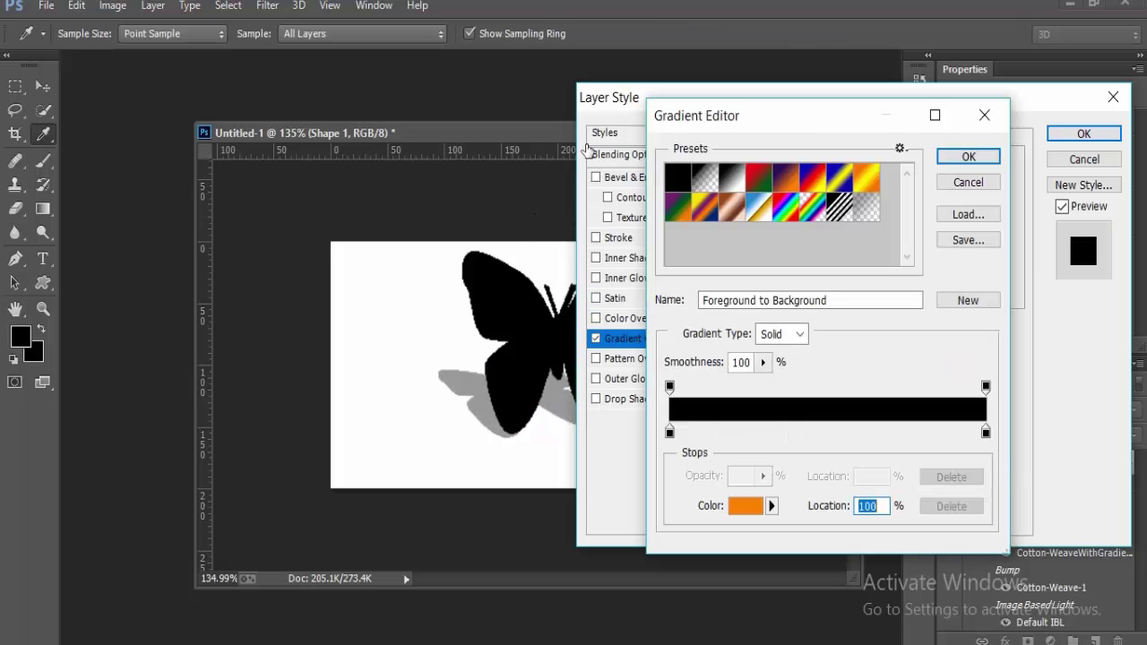
pyautogui.click(731, 177)
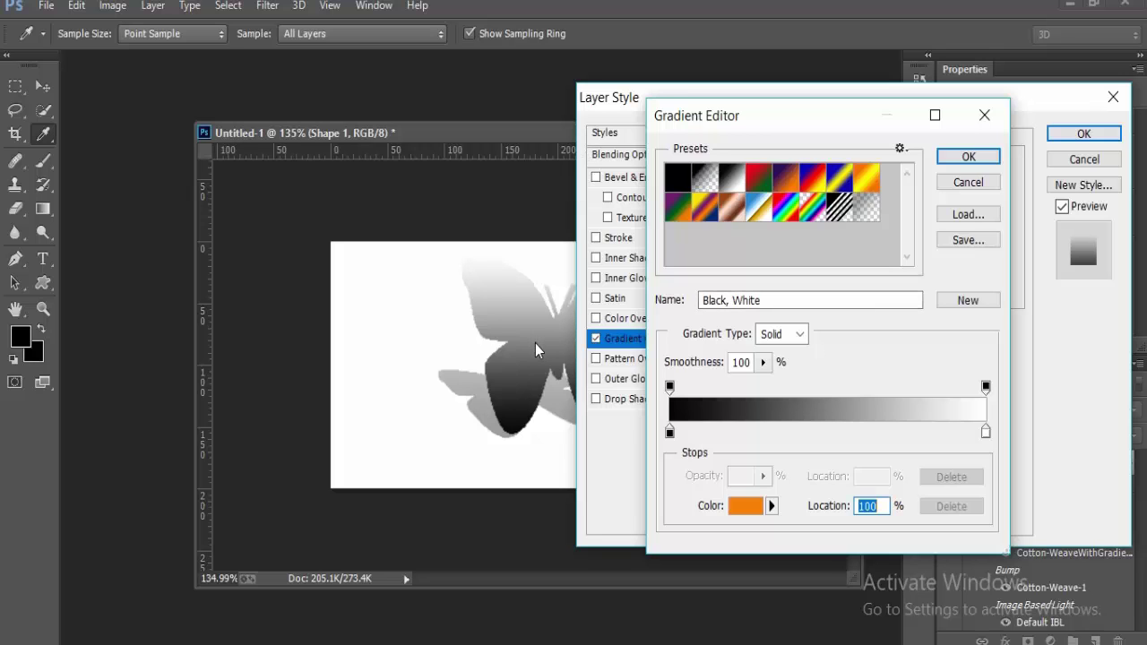
# Step: Set the overlay gradient's starting colour stop to blue #0066ff
pyautogui.click(669, 432)
pyautogui.doubleClick(669, 431)
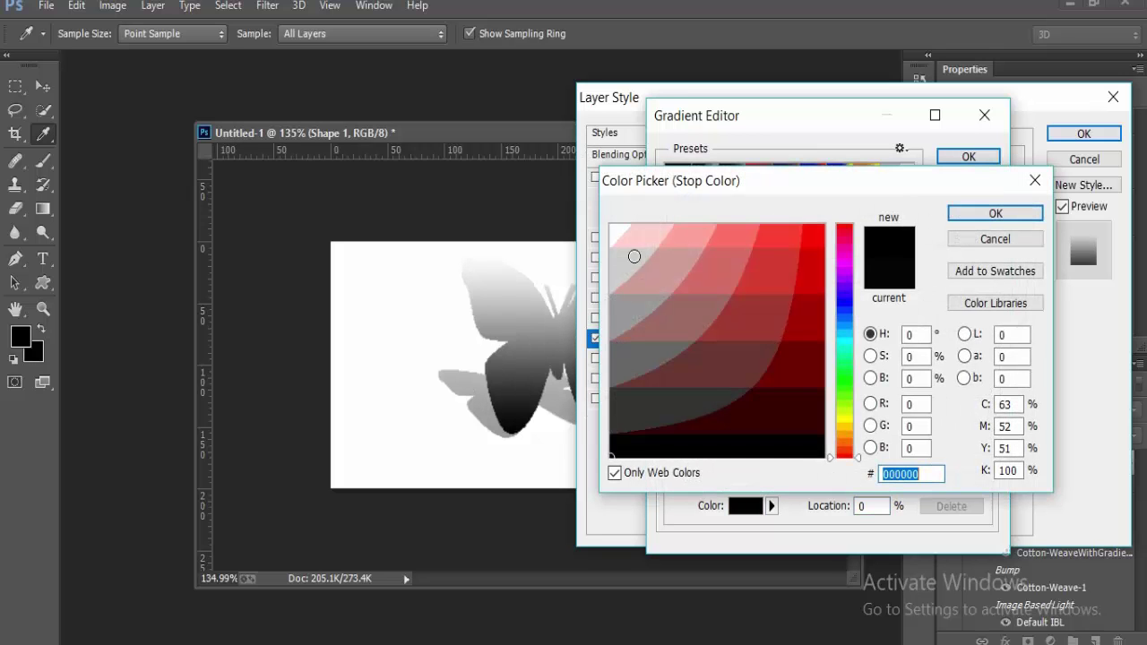
pyautogui.write('0066ff')
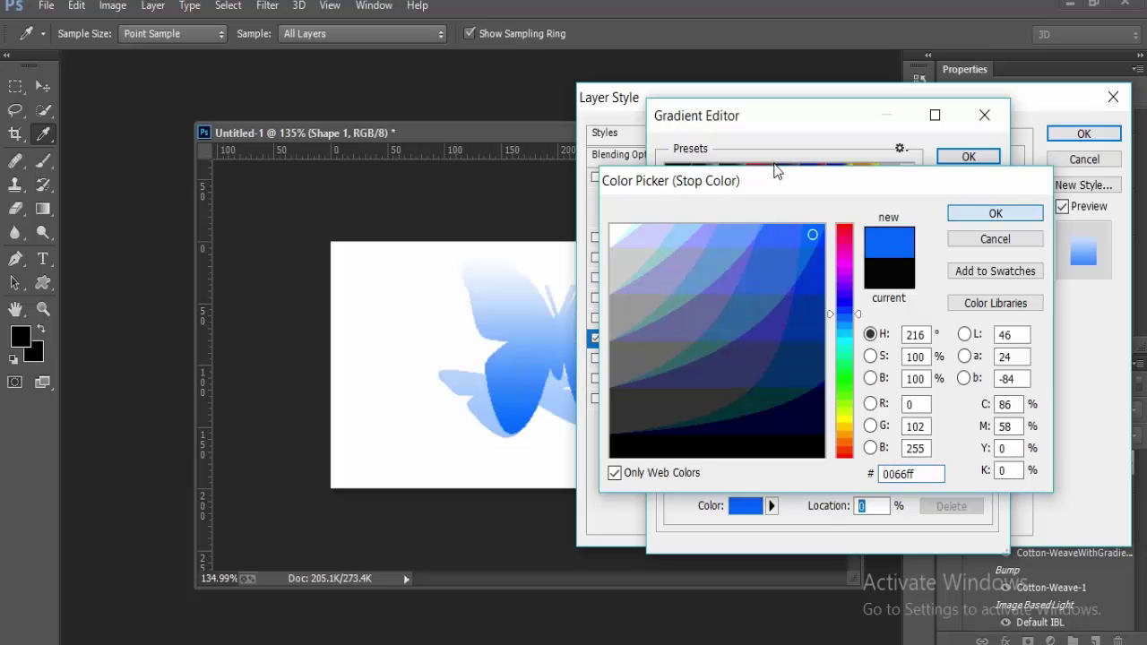
pyautogui.press('Return')
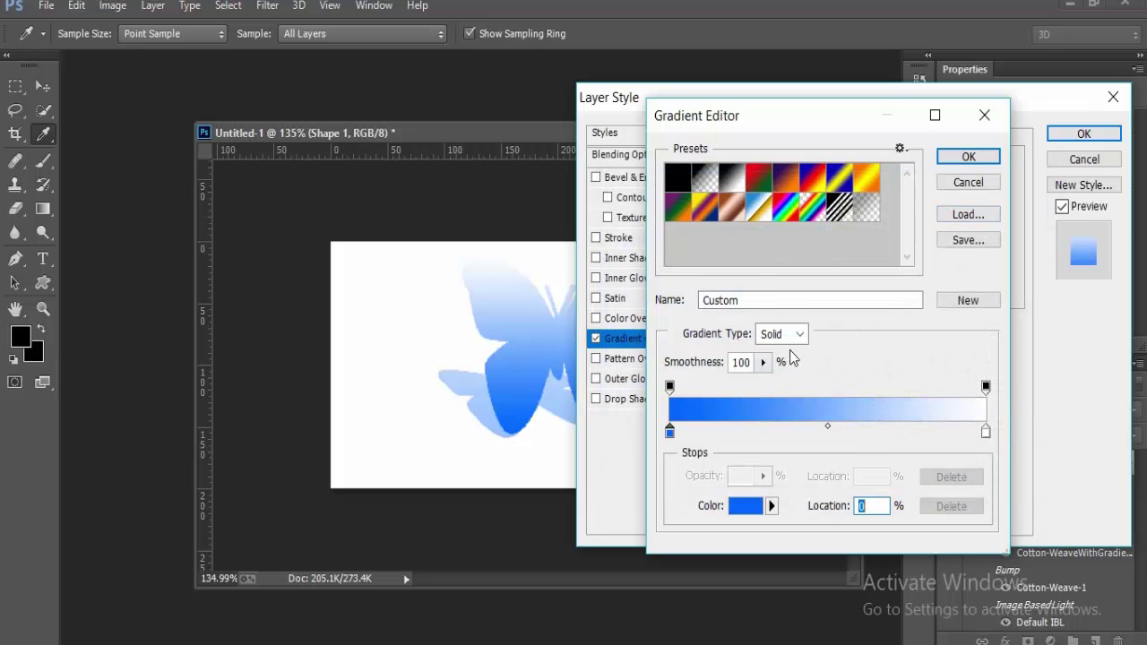
# Step: Set the overlay gradient's end colour stop to magenta #cc00cc and apply the custom gradient
pyautogui.click(985, 432)
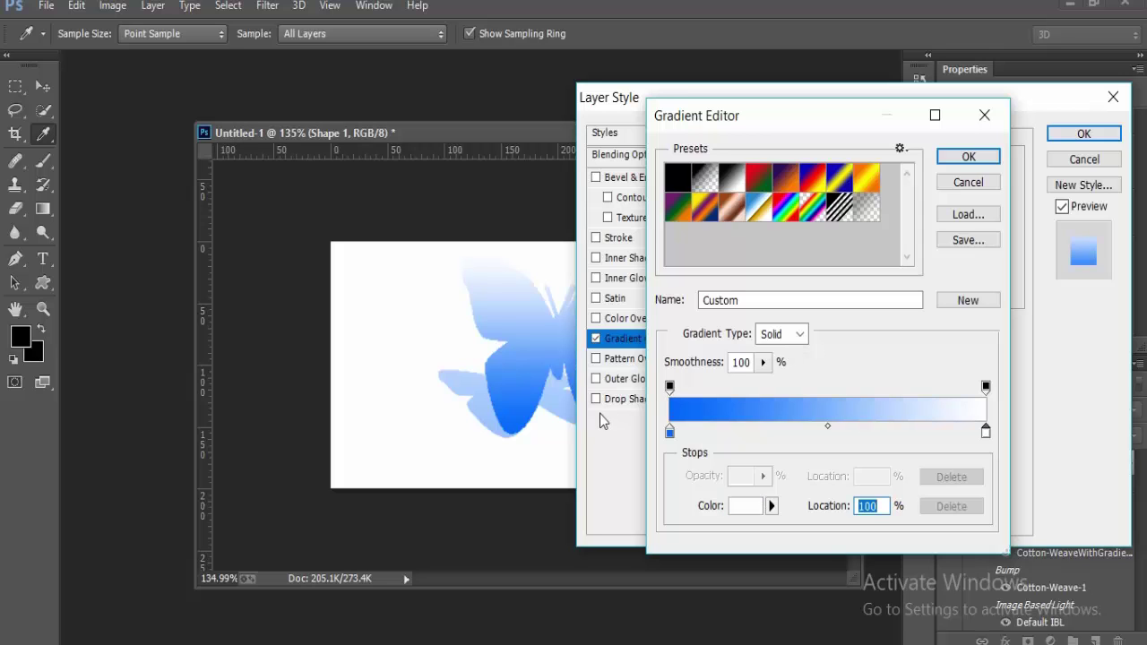
pyautogui.click(844, 265)
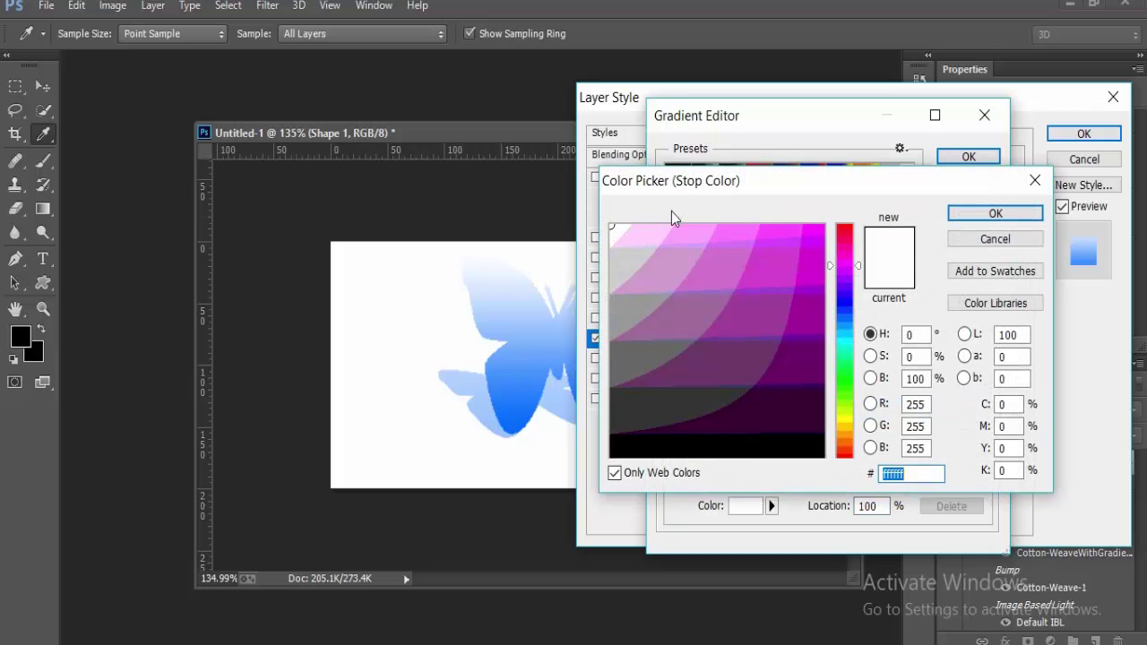
pyautogui.write('ff00ff')
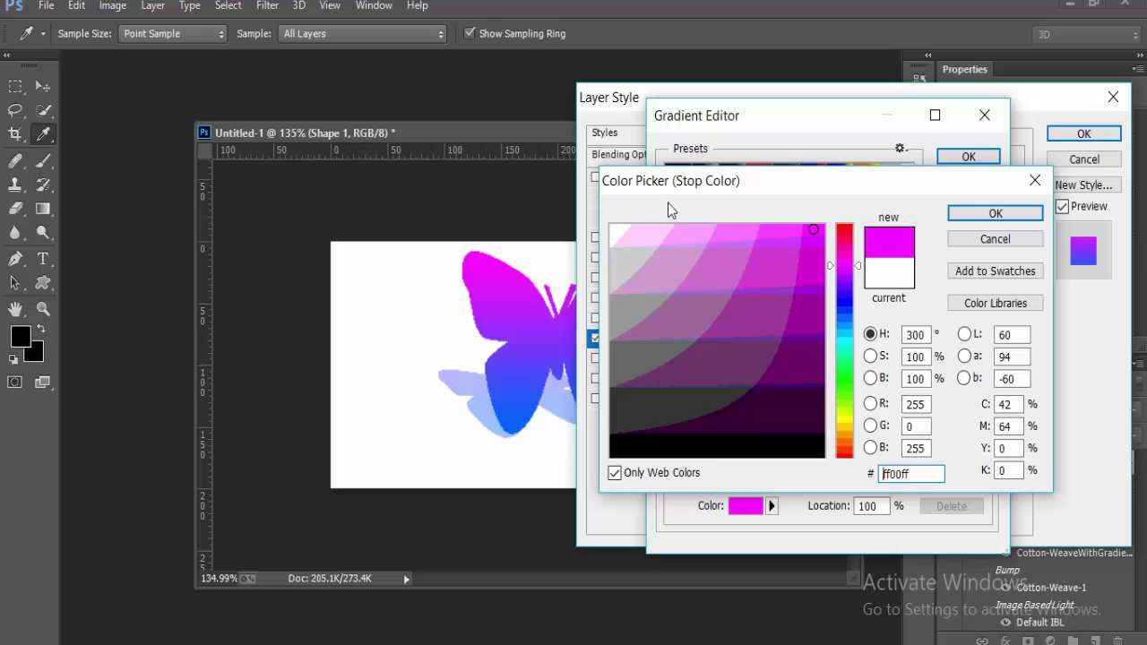
pyautogui.click(816, 255)
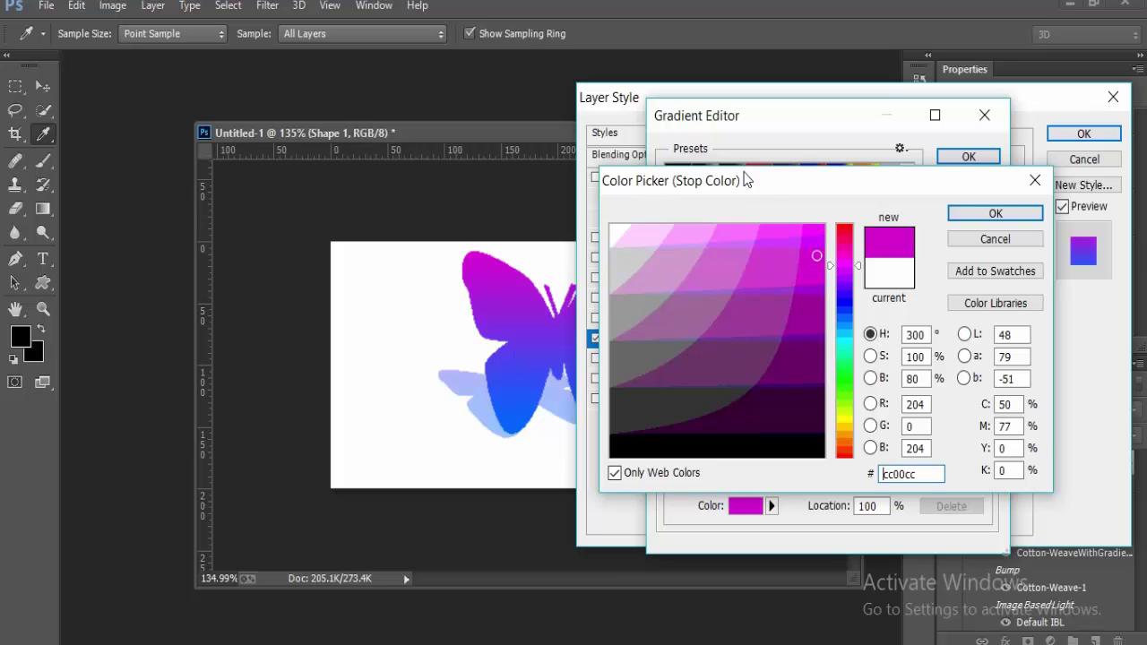
pyautogui.press('Return')
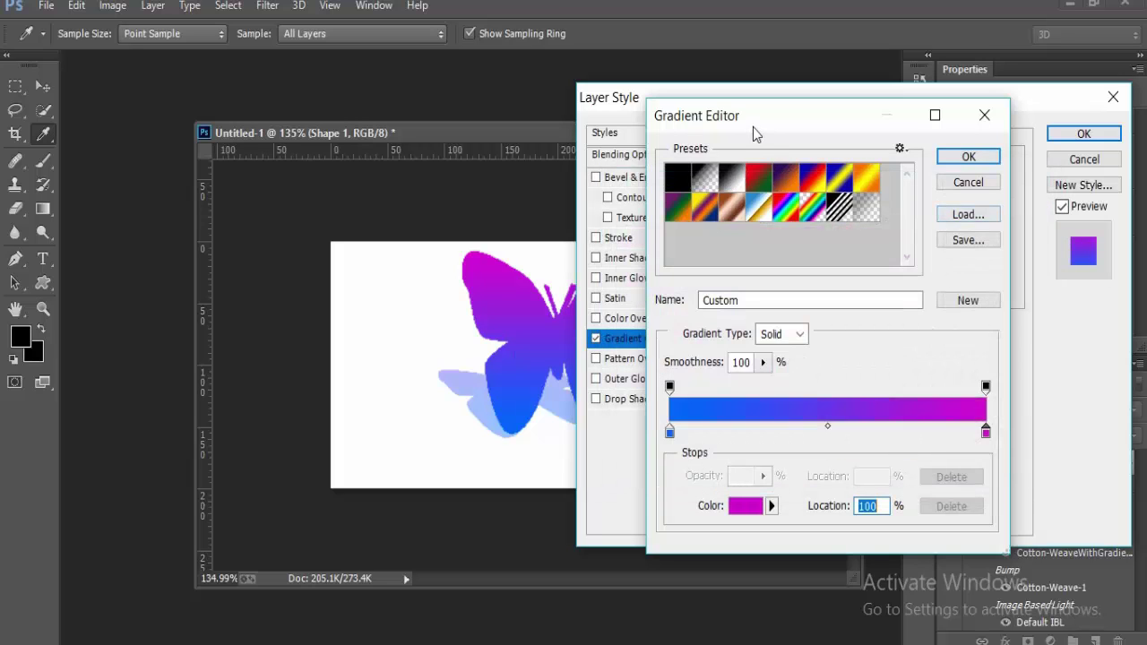
pyautogui.press('Return')
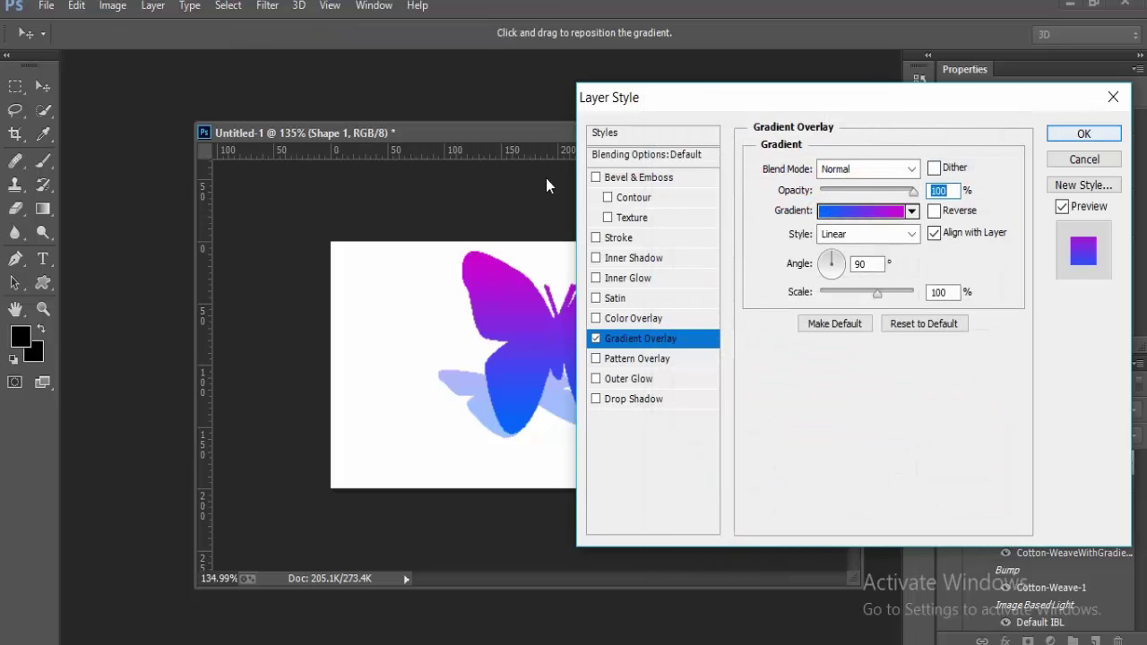
# Step: Enable the Stroke and Inner Shadow effects for the Shape 1 layer
pyautogui.click(624, 236)
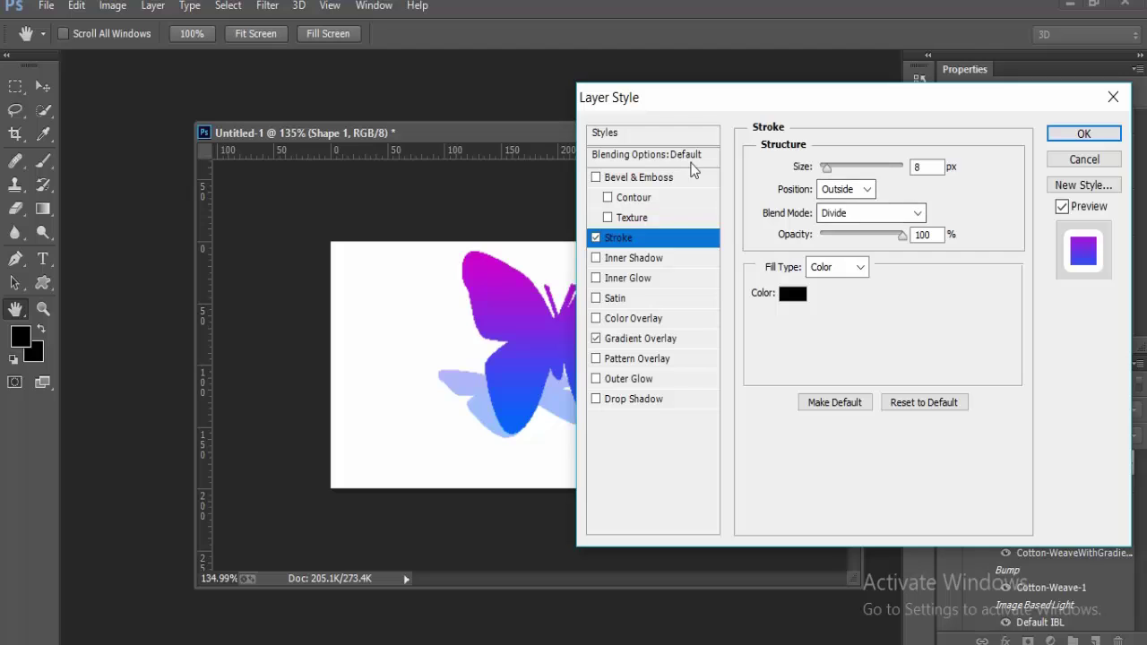
pyautogui.click(632, 257)
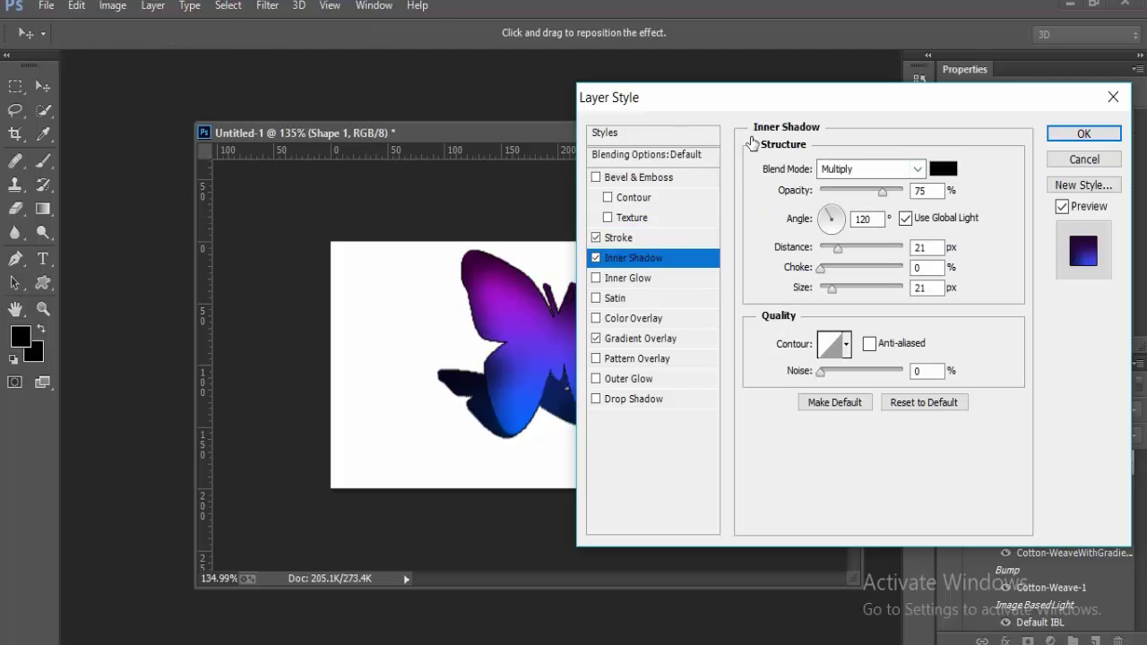
# Step: Try several blue and dark shades for the inner shadow colour, including #0099ff, #66ccff, #0033cc, #003366 and #336699
pyautogui.click(941, 167)
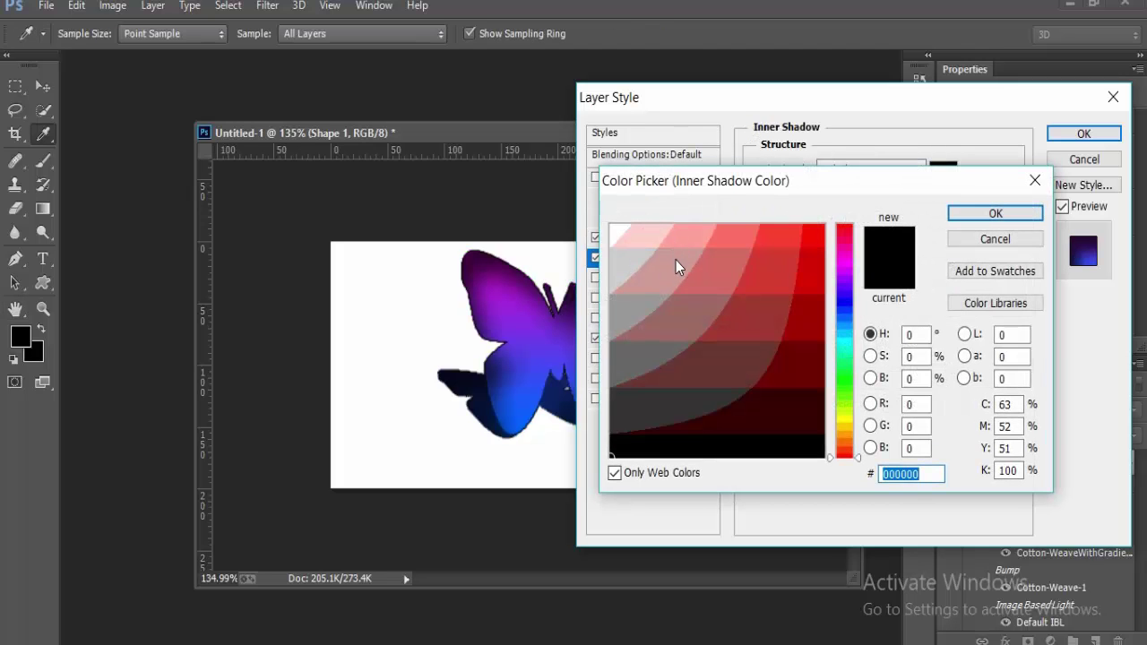
pyautogui.click(845, 326)
pyautogui.click(800, 241)
pyautogui.click(806, 237)
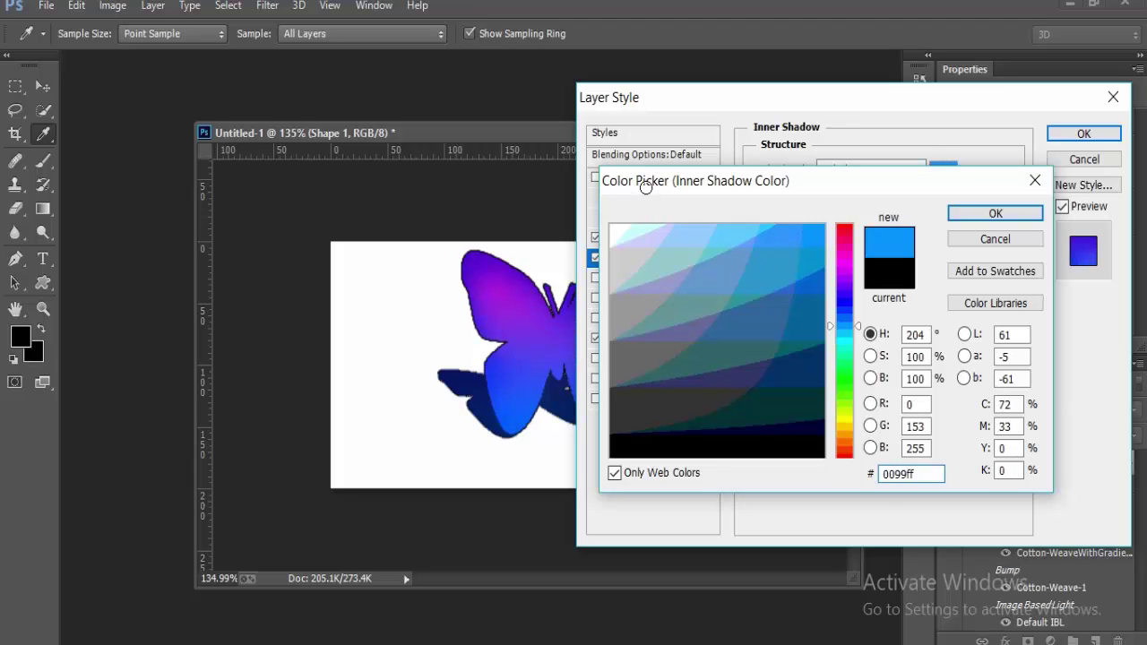
pyautogui.click(775, 229)
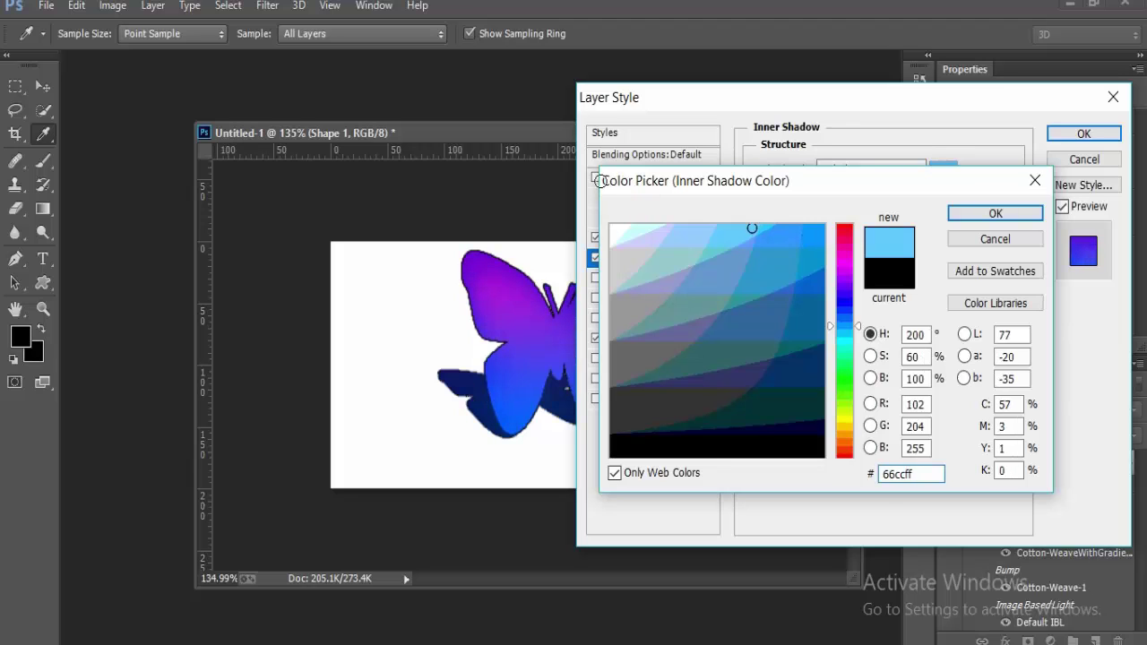
pyautogui.click(760, 258)
pyautogui.click(845, 312)
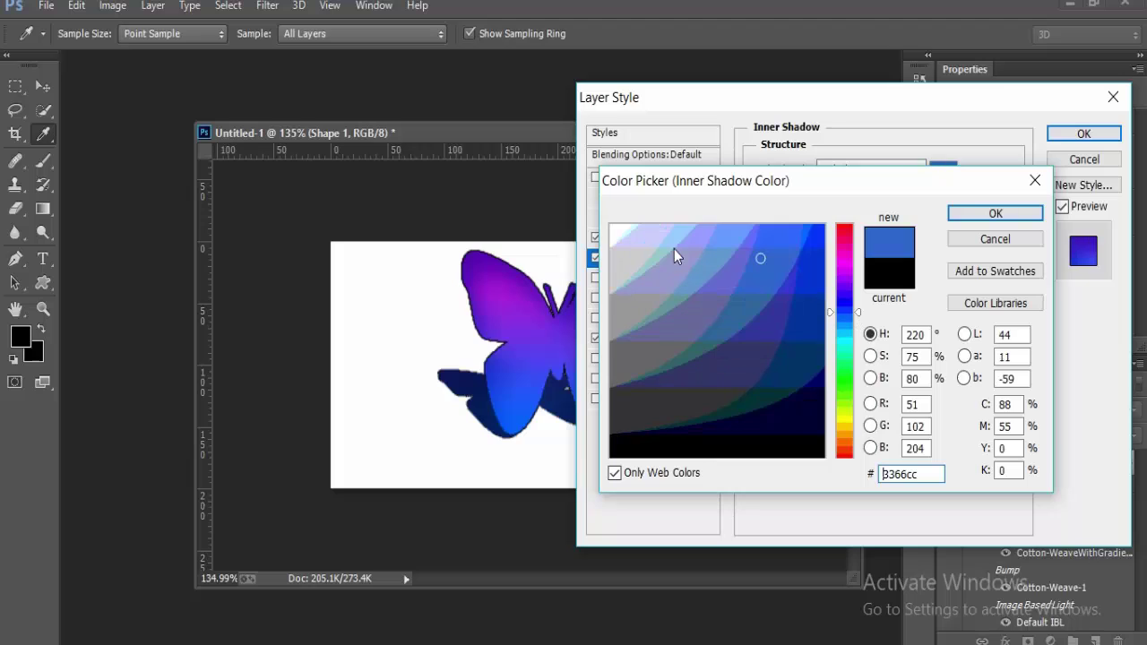
pyautogui.click(815, 253)
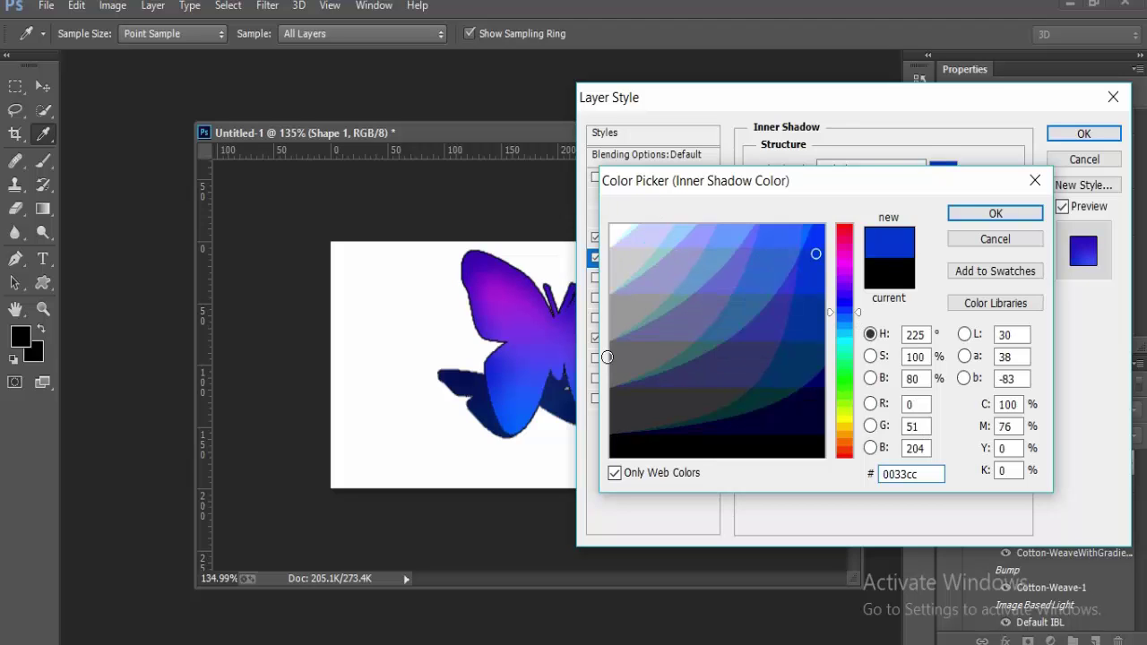
pyautogui.click(744, 407)
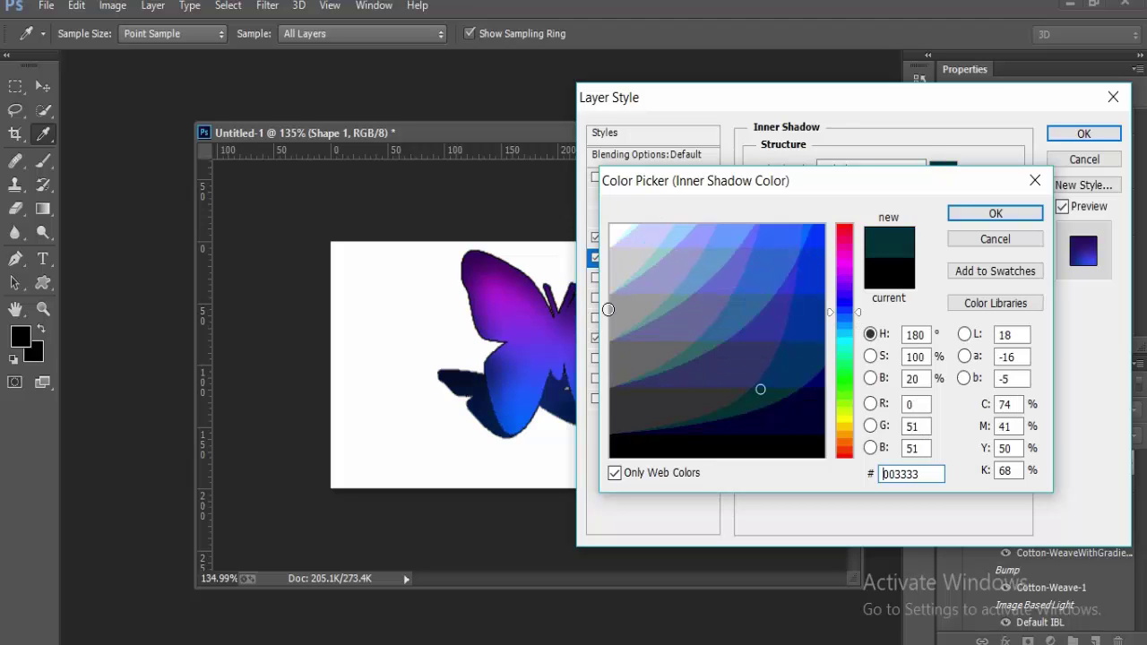
pyautogui.click(843, 323)
pyautogui.click(763, 386)
pyautogui.click(776, 367)
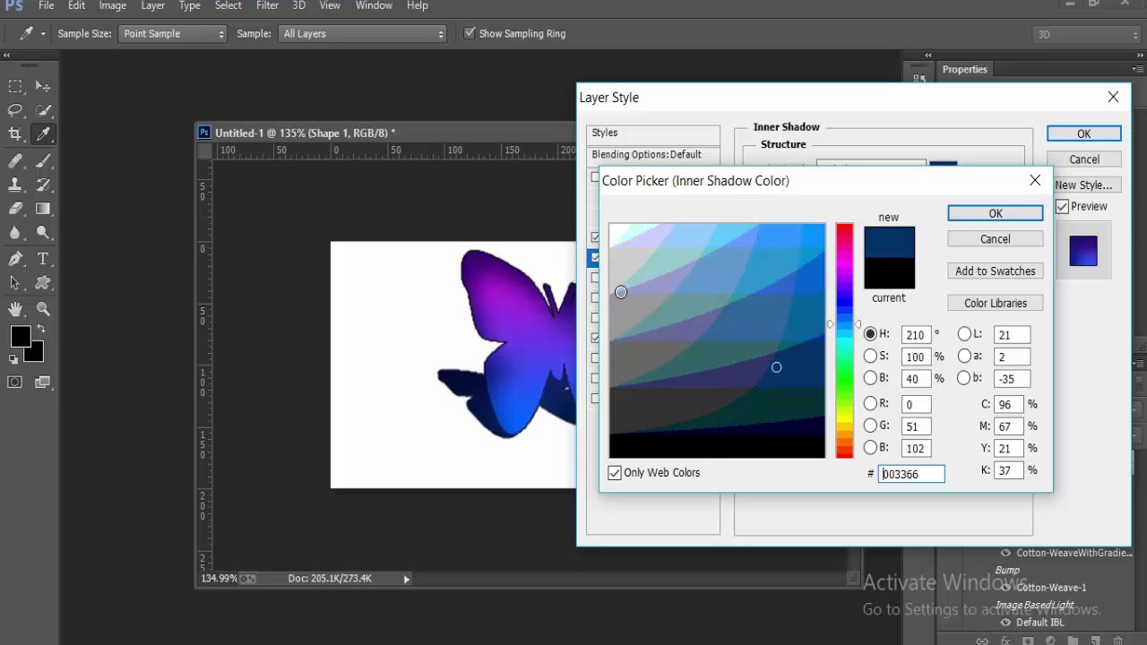
pyautogui.click(779, 312)
pyautogui.click(739, 275)
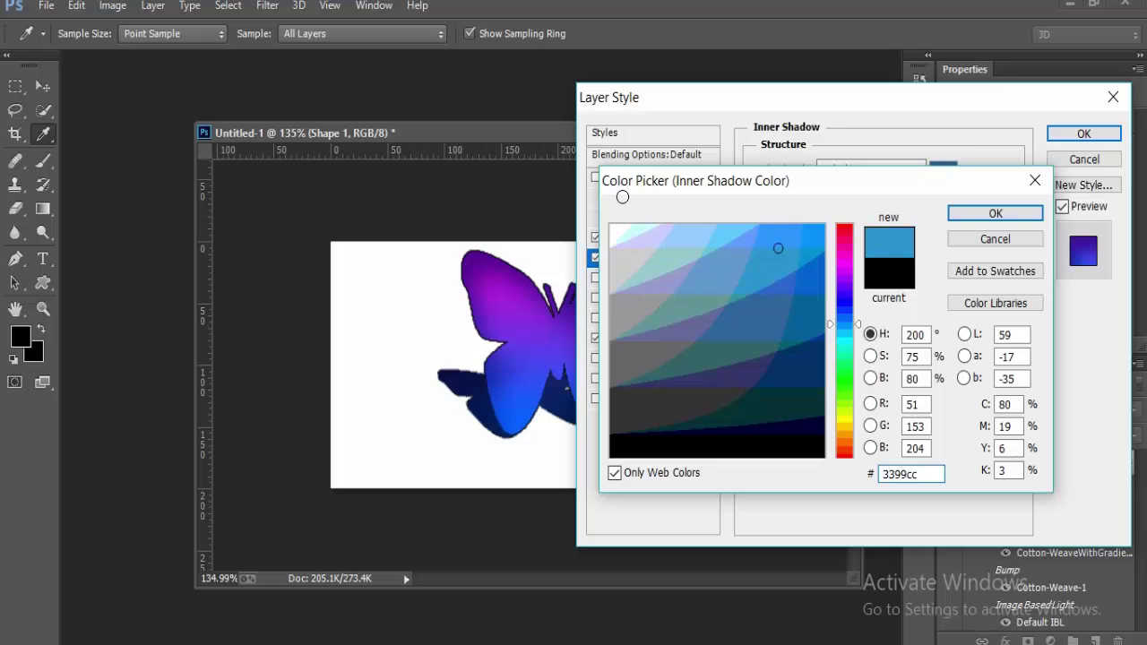
pyautogui.click(733, 270)
pyautogui.click(732, 323)
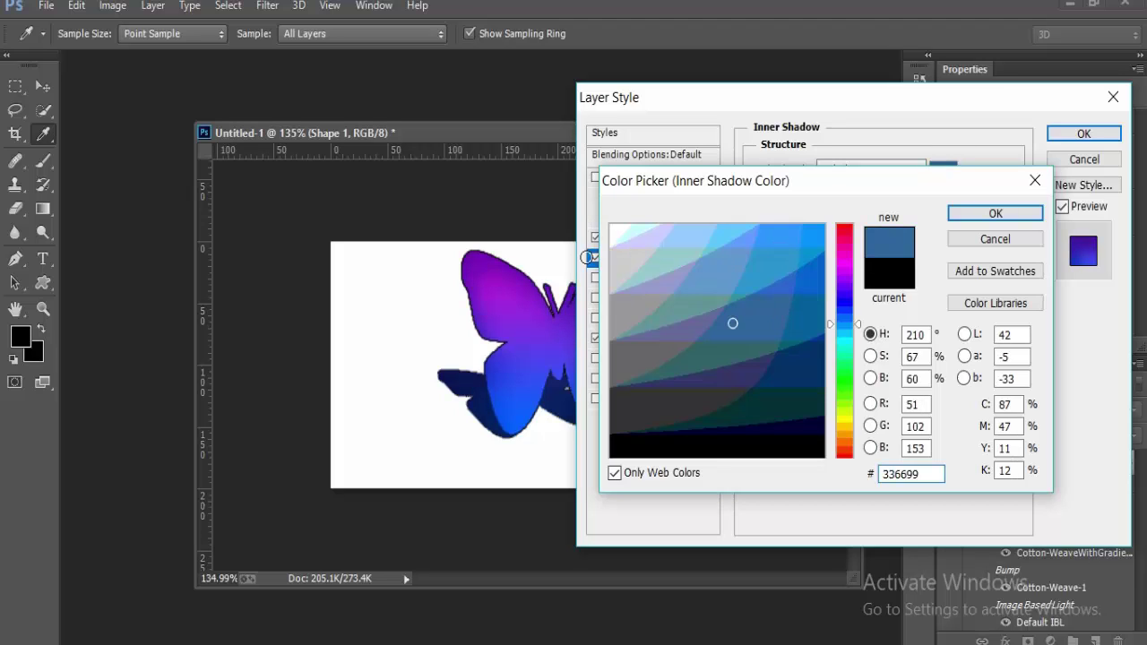
pyautogui.click(746, 393)
pyautogui.click(748, 419)
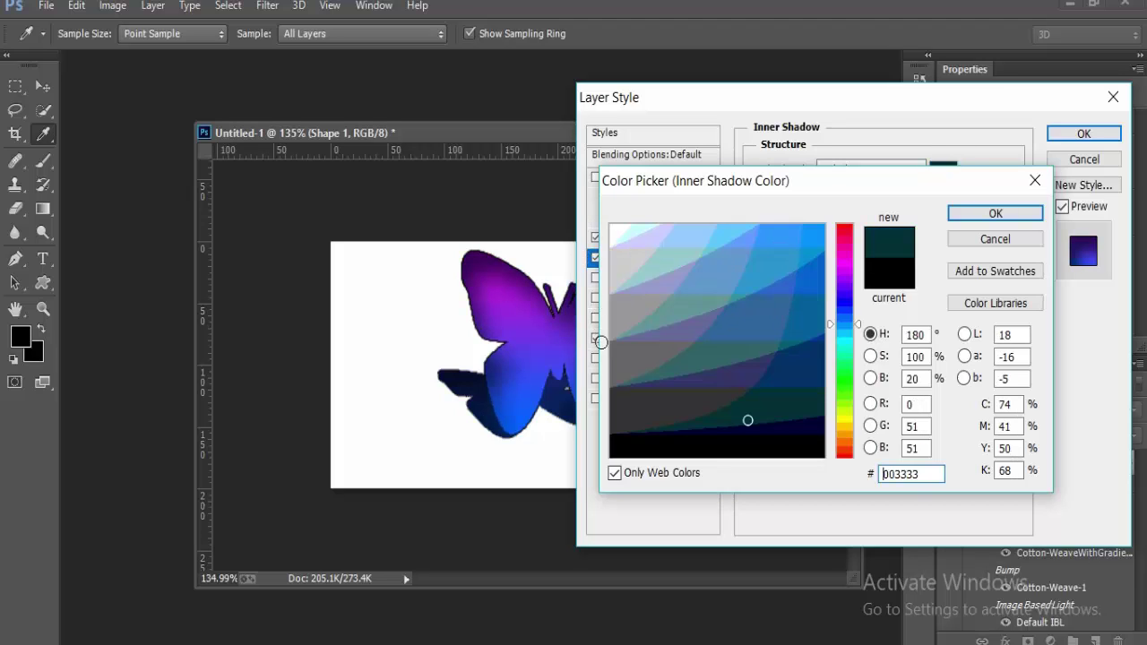
pyautogui.click(752, 430)
pyautogui.click(753, 359)
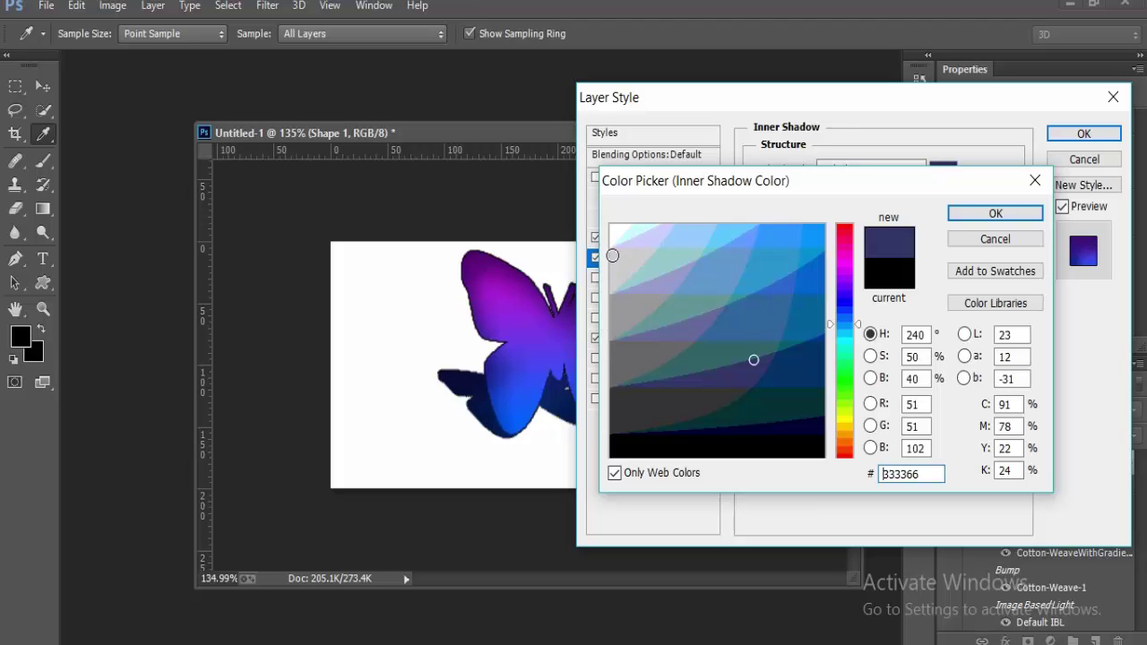
pyautogui.click(765, 321)
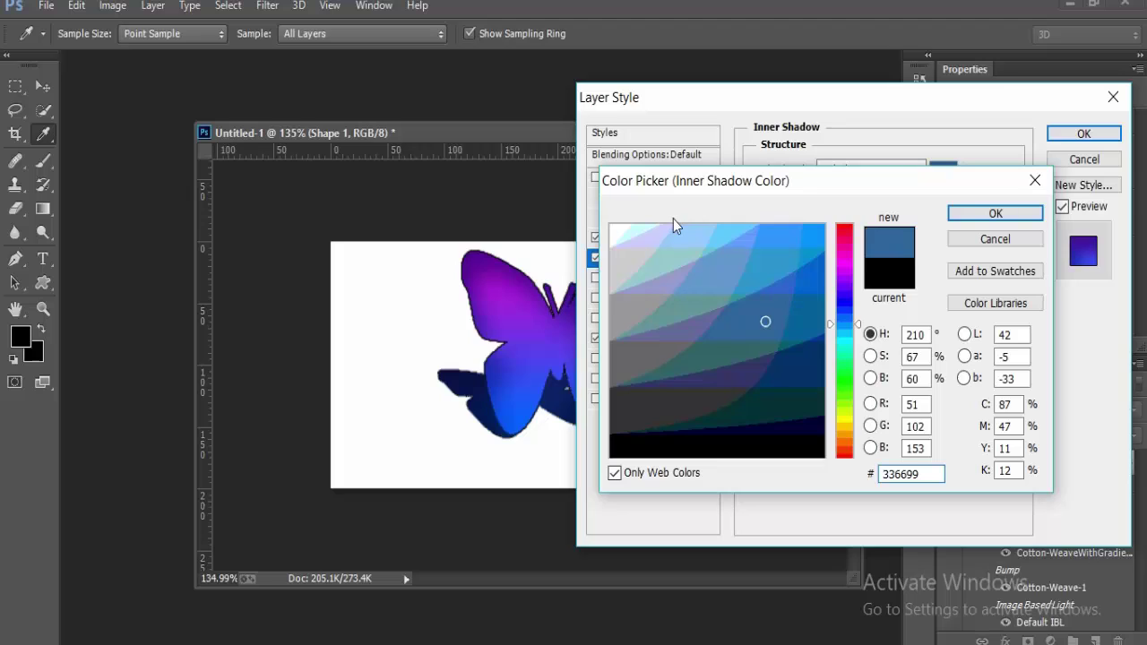
# Step: Set the inner shadow colour to purple #9933cc
pyautogui.click(843, 274)
pyautogui.click(816, 253)
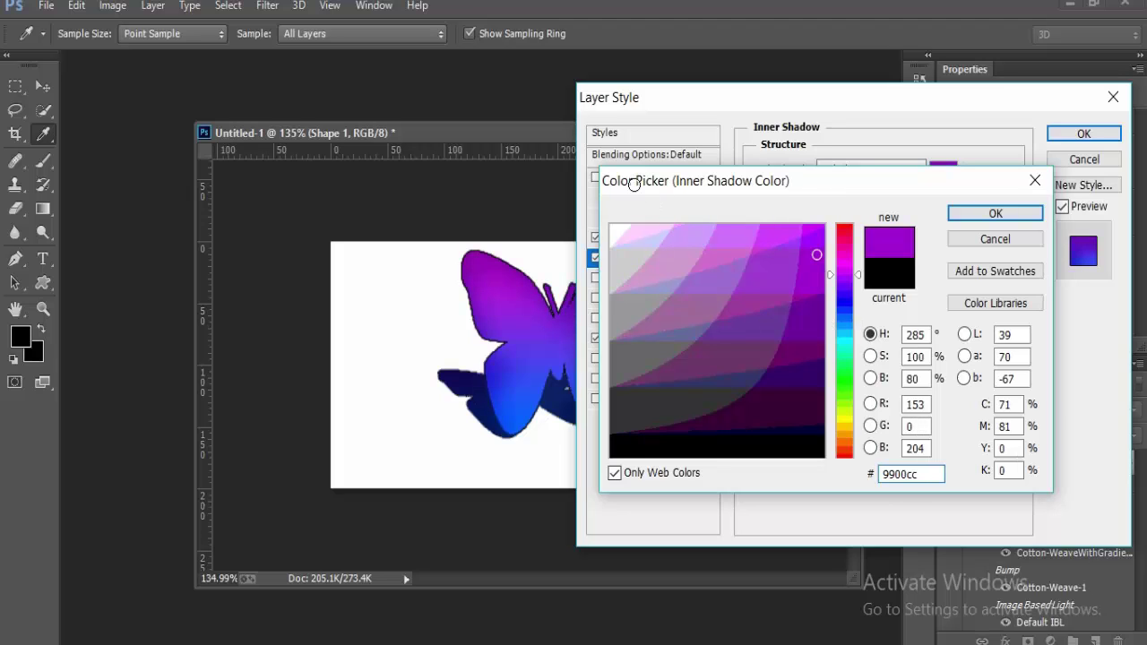
pyautogui.click(793, 235)
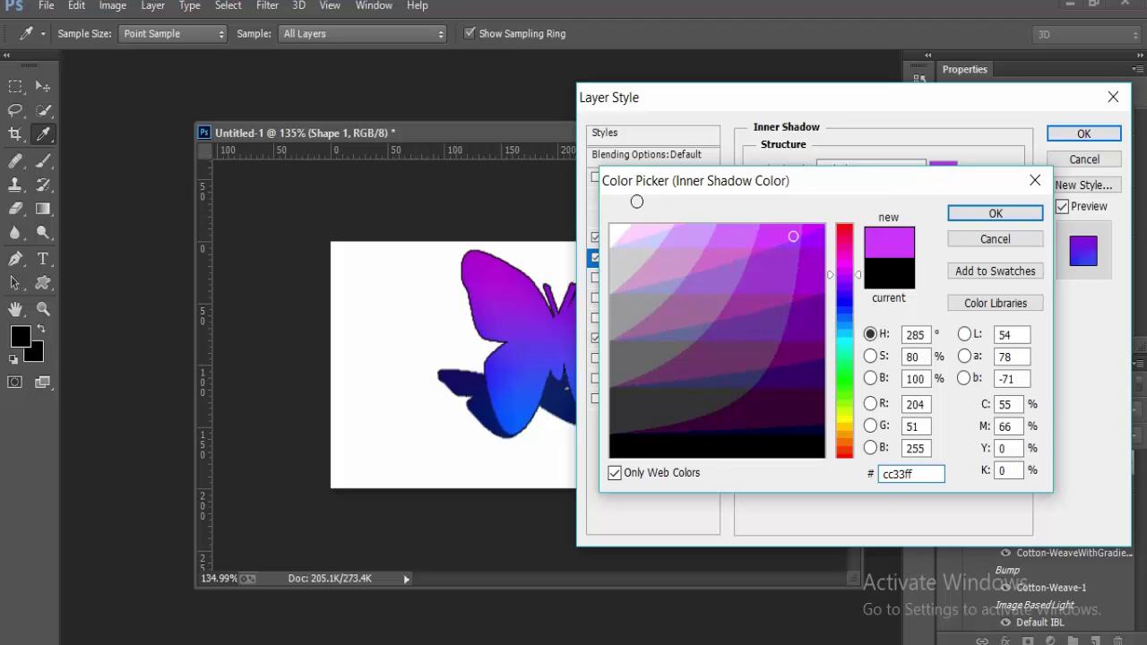
pyautogui.click(797, 254)
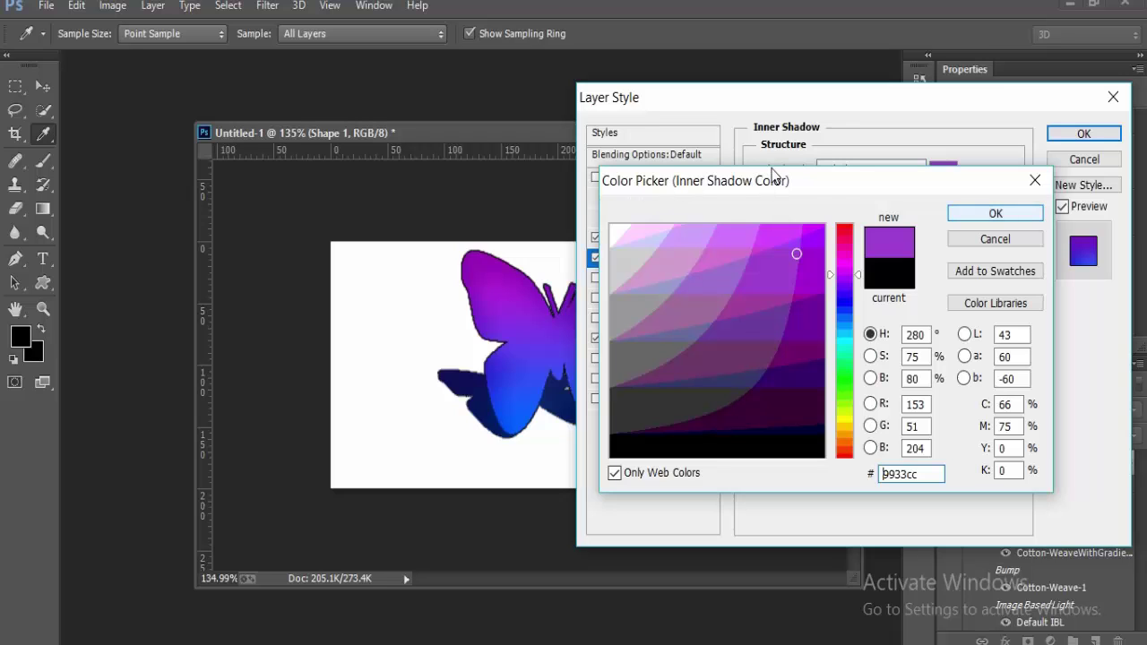
pyautogui.press('Return')
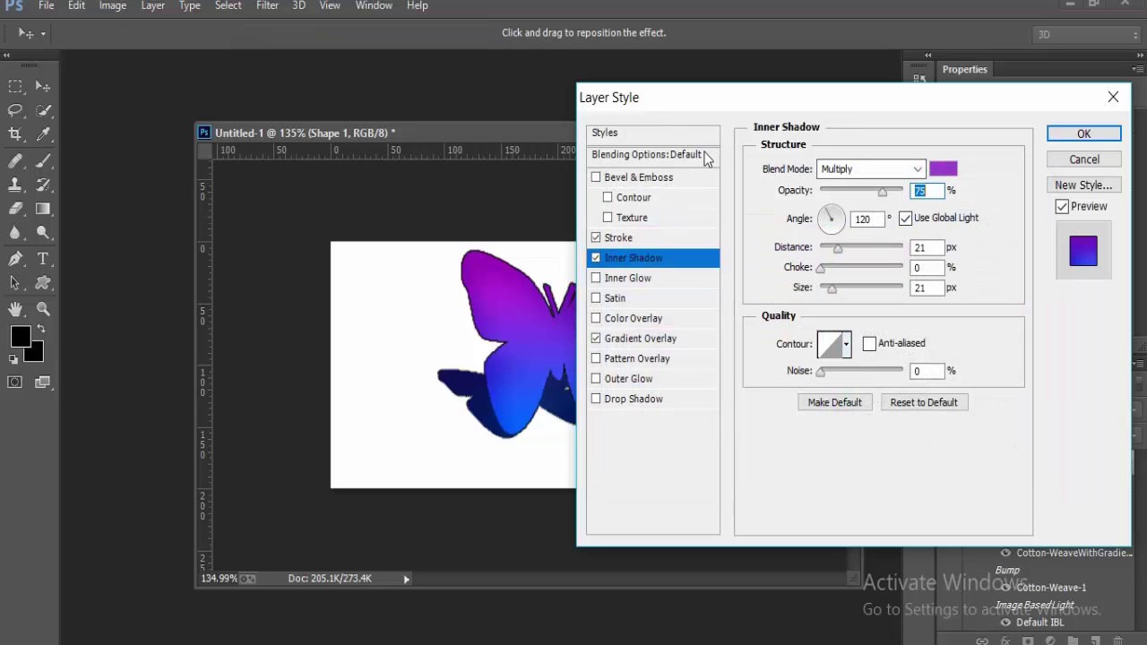
# Step: Set the inner shadow's opacity to 50%
pyautogui.press('Down')
pyautogui.press('Down')
pyautogui.press('Down')
pyautogui.press('Down')
pyautogui.press('Down')
pyautogui.press('Down')
pyautogui.press('Down')
pyautogui.press('Down')
pyautogui.press('Down')
pyautogui.press('Down')
pyautogui.press('Down')
pyautogui.press('Down')
pyautogui.press('Down')
pyautogui.press('Down')
pyautogui.press('Down')
pyautogui.press('Down')
pyautogui.press('Down')
pyautogui.press('Down')
pyautogui.press('Down')
pyautogui.press('Down')
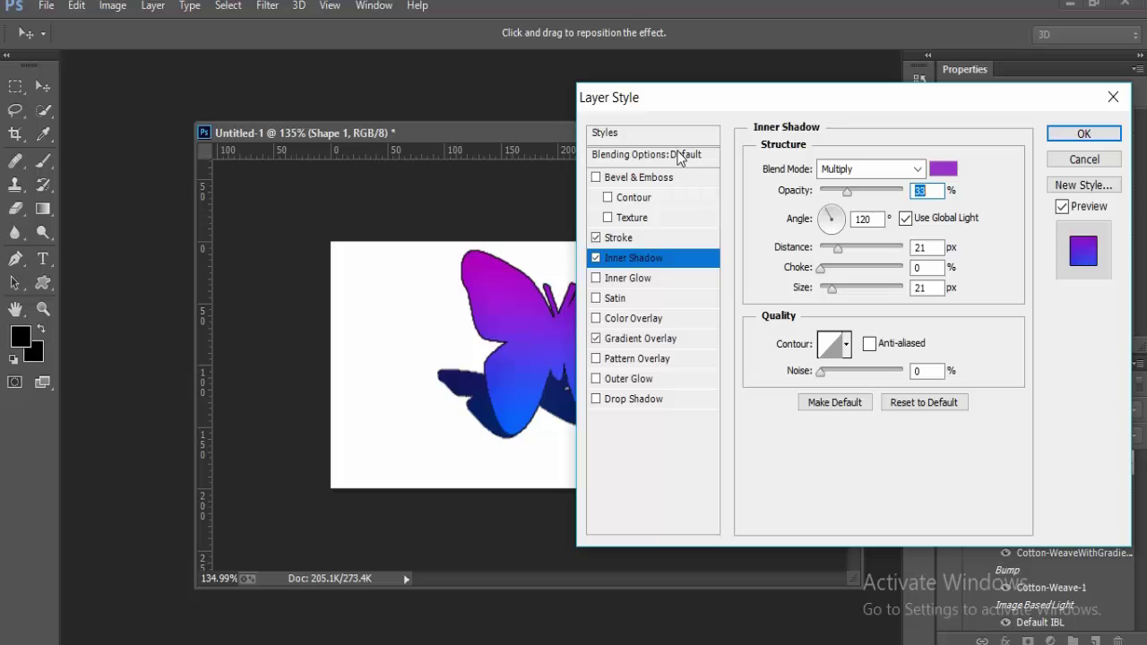
pyautogui.moveTo(836, 191)
pyautogui.mouseDown()
pyautogui.moveTo(809, 187)
pyautogui.moveTo(858, 191)
pyautogui.mouseUp()
pyautogui.moveTo(692, 155); pyautogui.dragTo(688, 155)
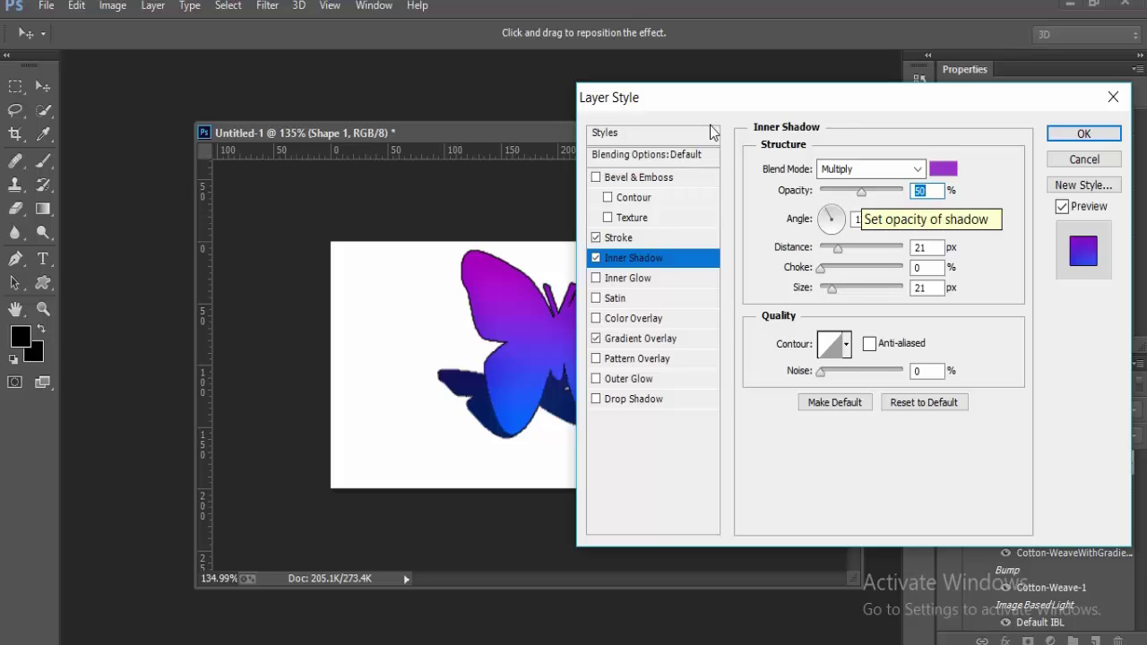
# Step: Try the Normal and Dissolve blend modes for the inner shadow, return it to Multiply and set its opacity to 73%
pyautogui.click(869, 168)
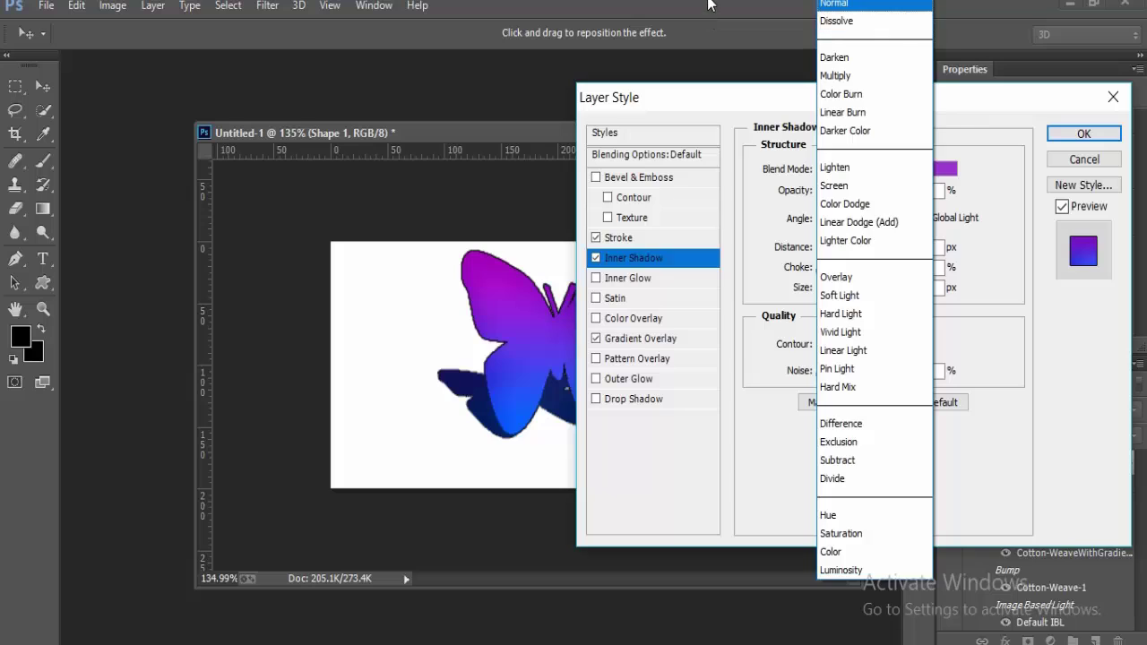
pyautogui.click(882, 3)
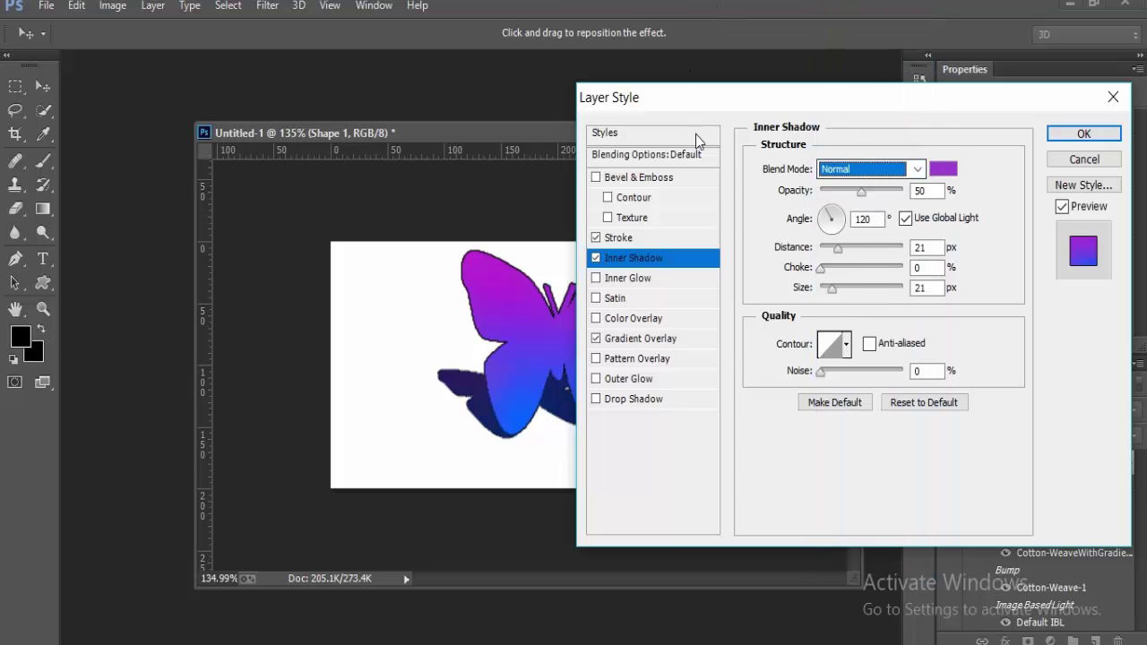
pyautogui.click(869, 169)
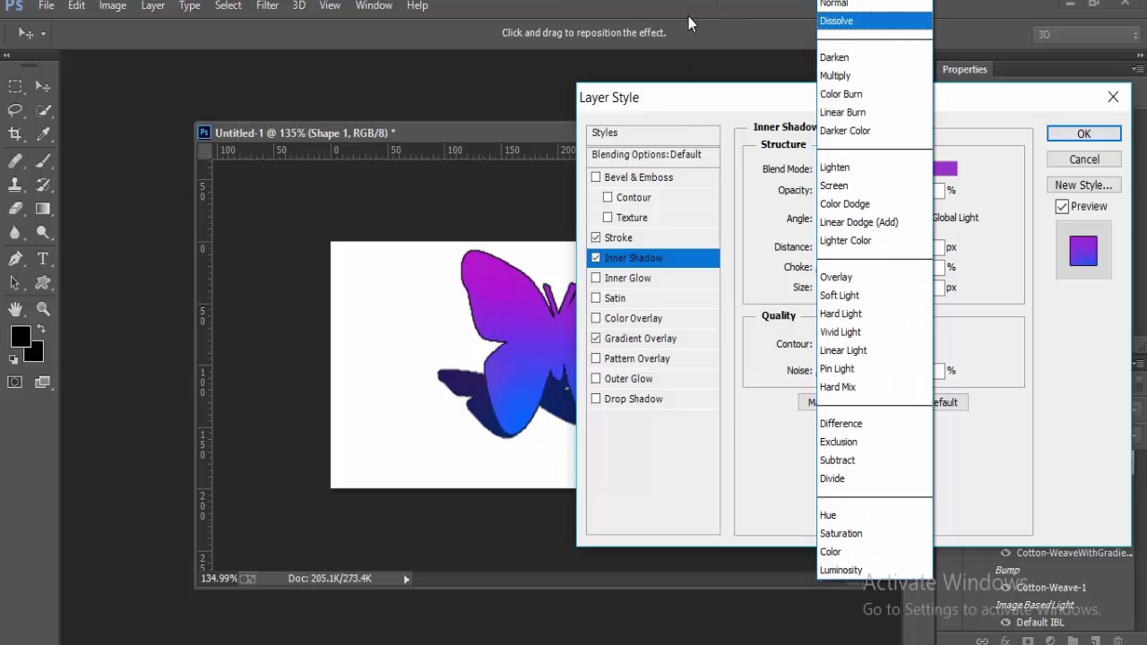
pyautogui.click(881, 18)
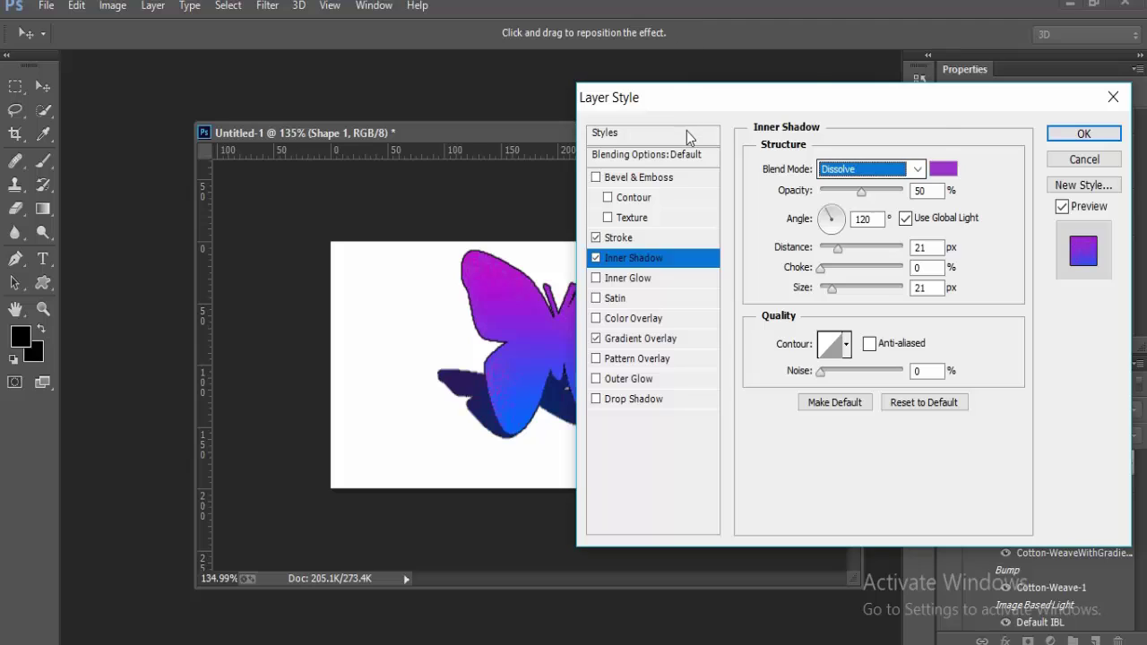
pyautogui.click(869, 168)
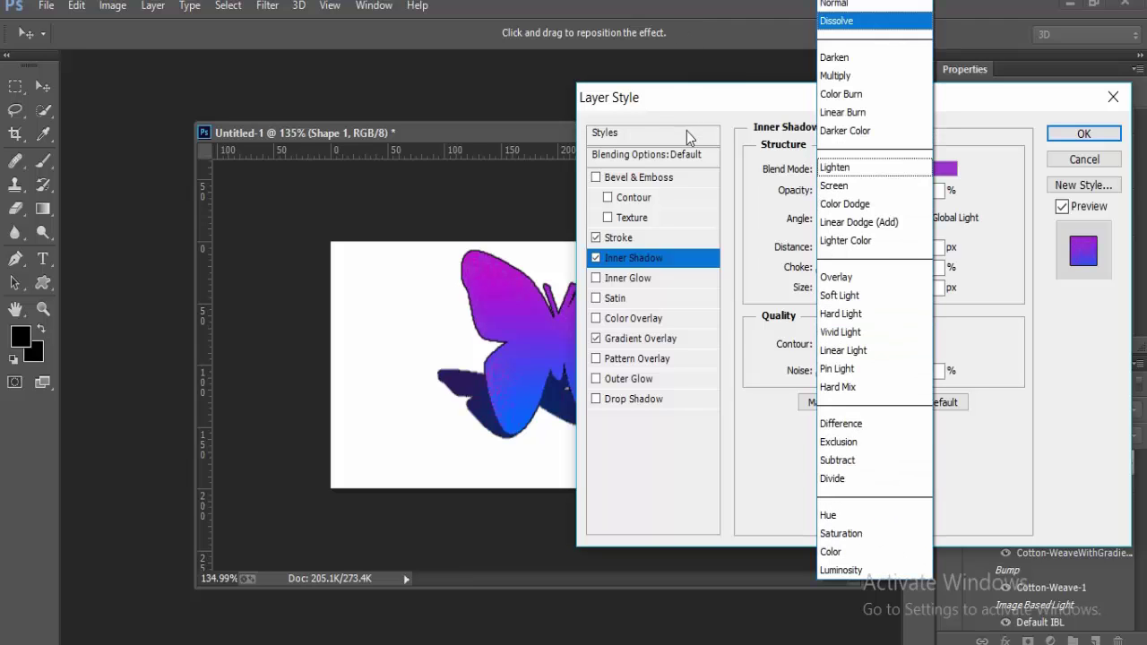
pyautogui.click(882, 72)
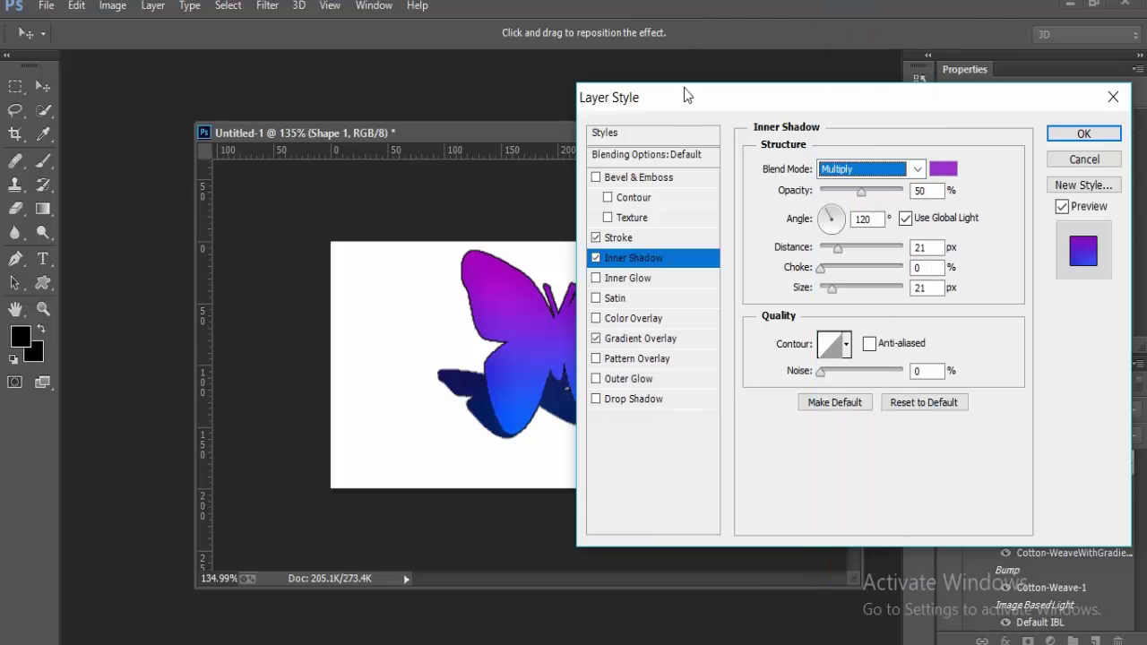
pyautogui.moveTo(861, 191); pyautogui.dragTo(880, 190)
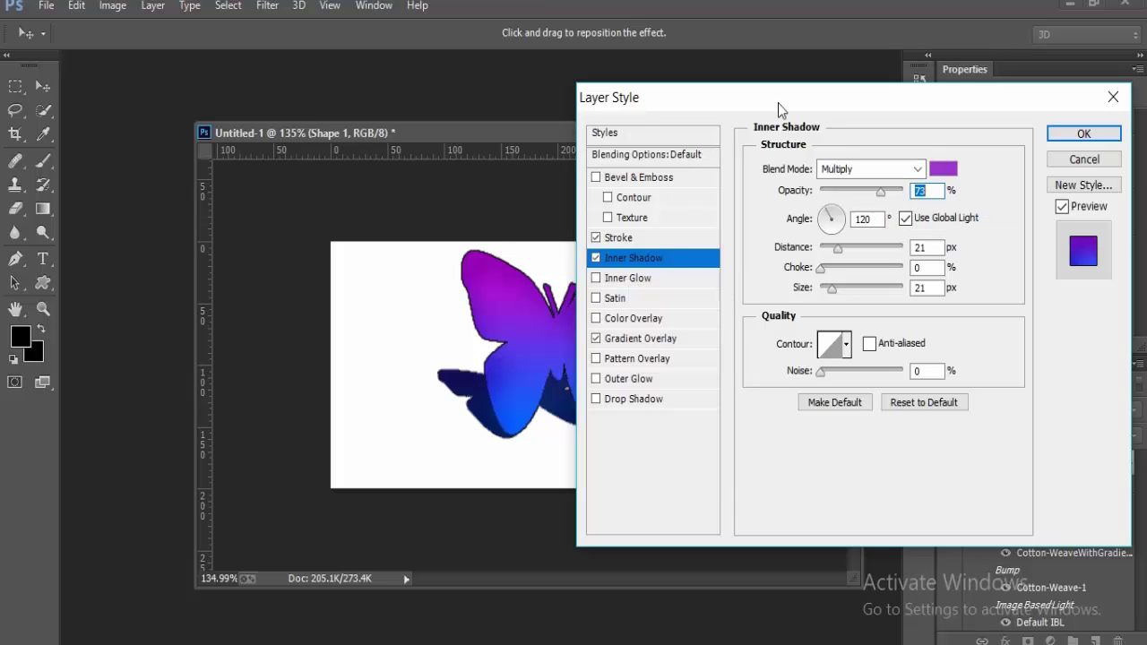
# Step: Change the inner shadow colour to a bright pinkish magenta
pyautogui.click(943, 169)
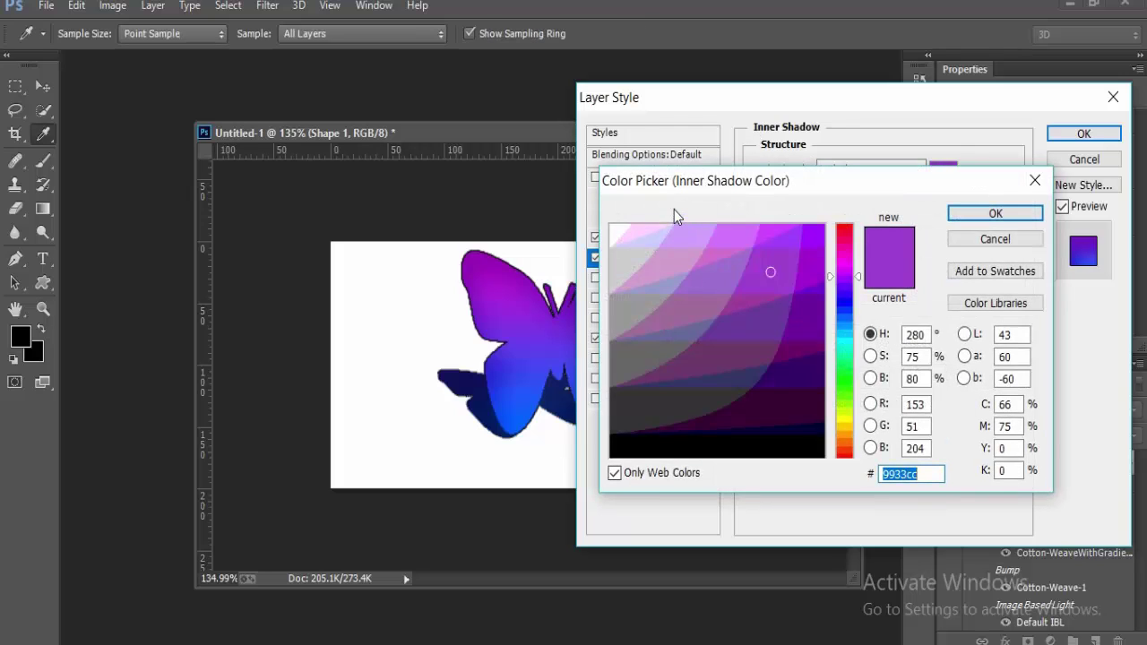
pyautogui.click(844, 262)
pyautogui.click(807, 234)
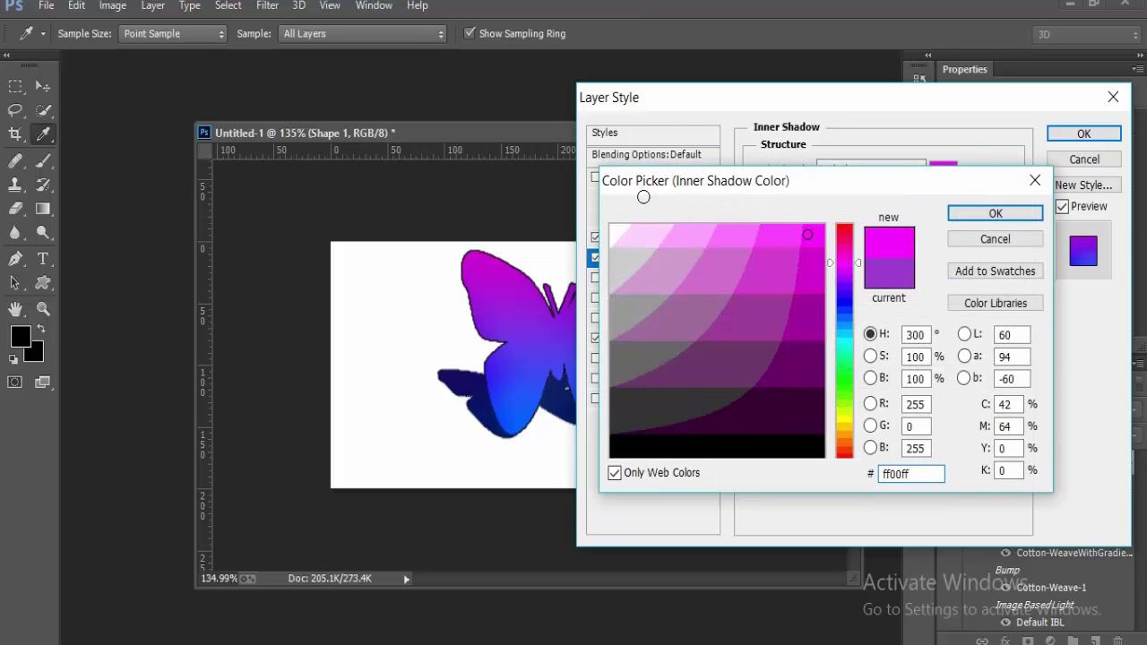
pyautogui.click(811, 262)
pyautogui.click(811, 227)
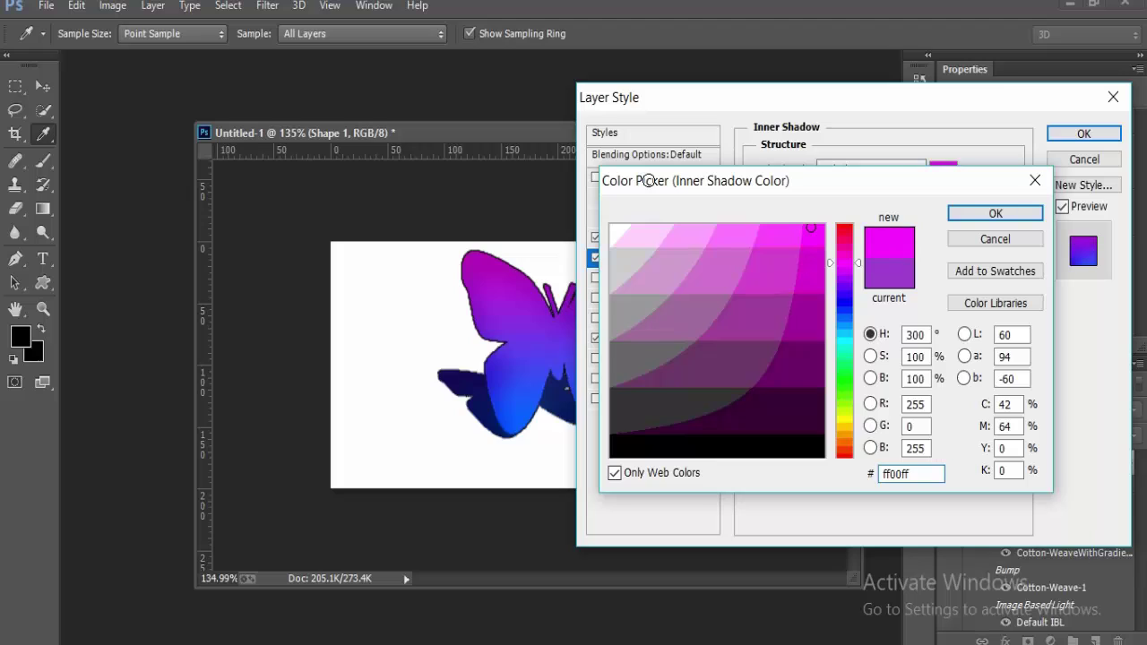
pyautogui.click(766, 240)
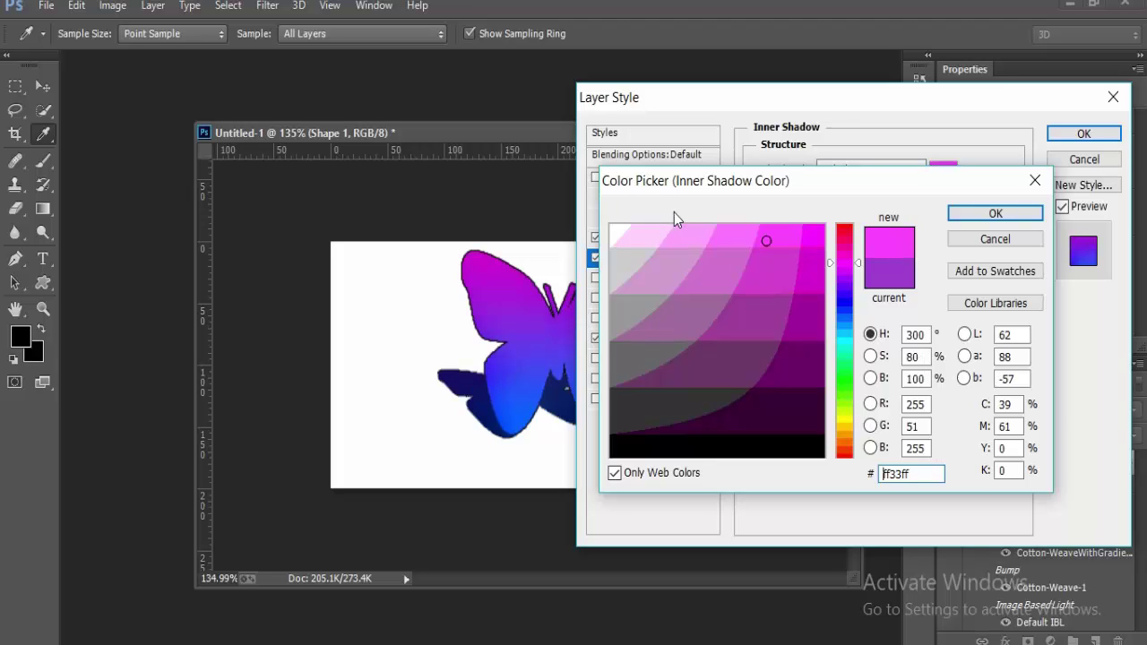
pyautogui.click(843, 258)
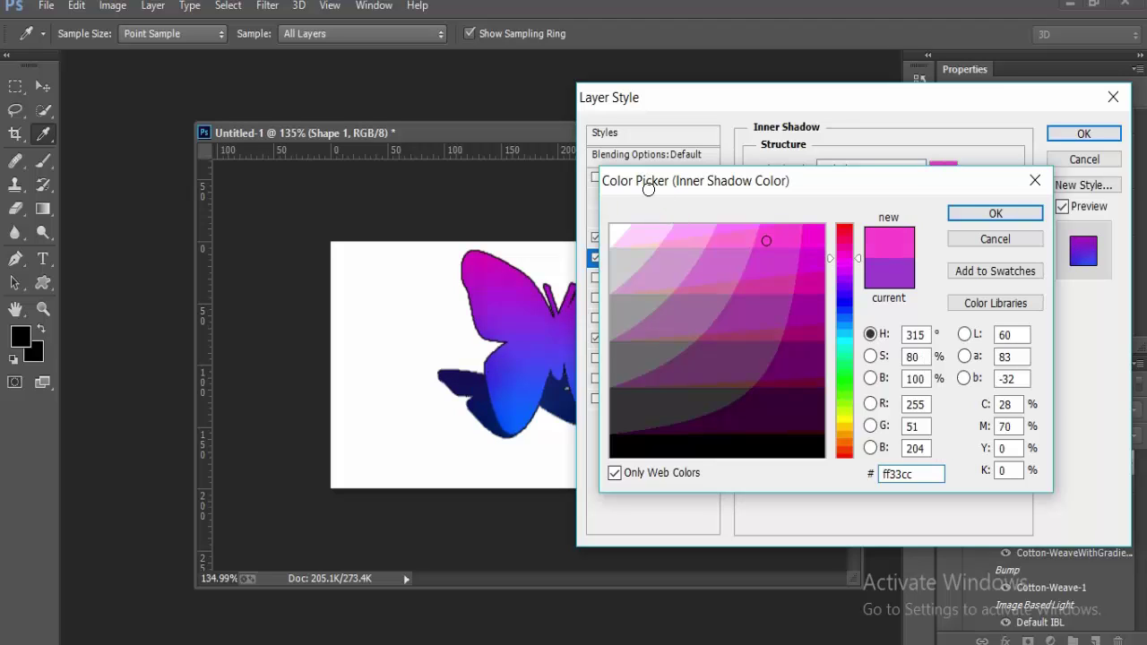
pyautogui.click(811, 238)
pyautogui.press('Return')
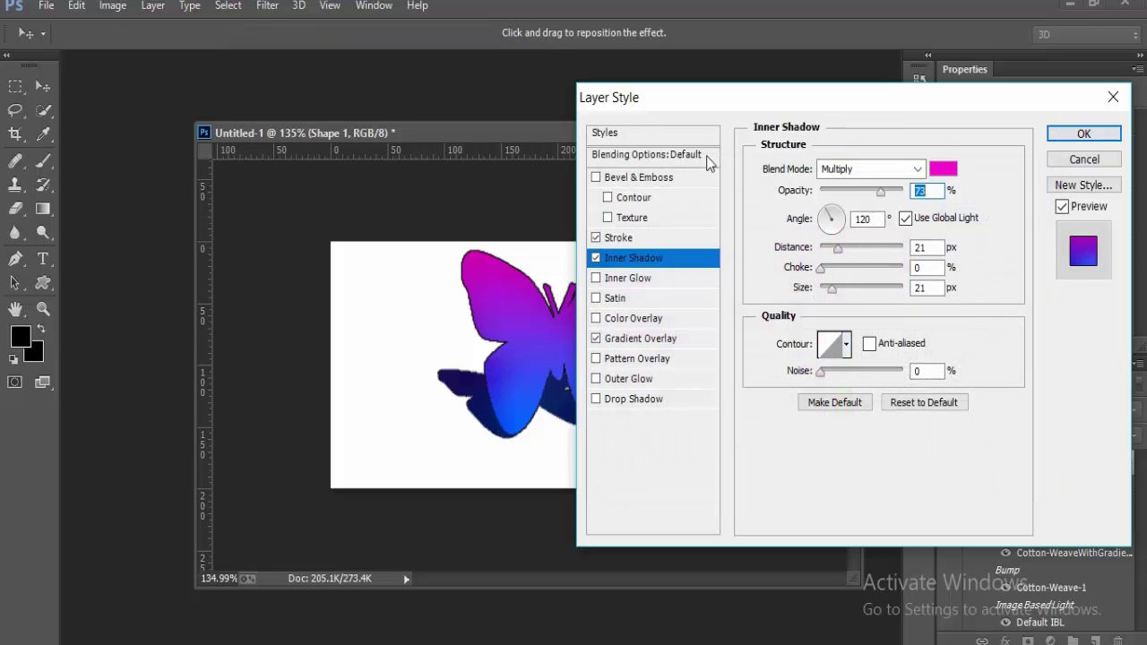
# Step: Raise the inner shadow's opacity to nearly its maximum and apply the layer style
pyautogui.press('Down')
pyautogui.press('Down')
pyautogui.moveTo(879, 191); pyautogui.dragTo(901, 191)
pyautogui.click(1083, 133)
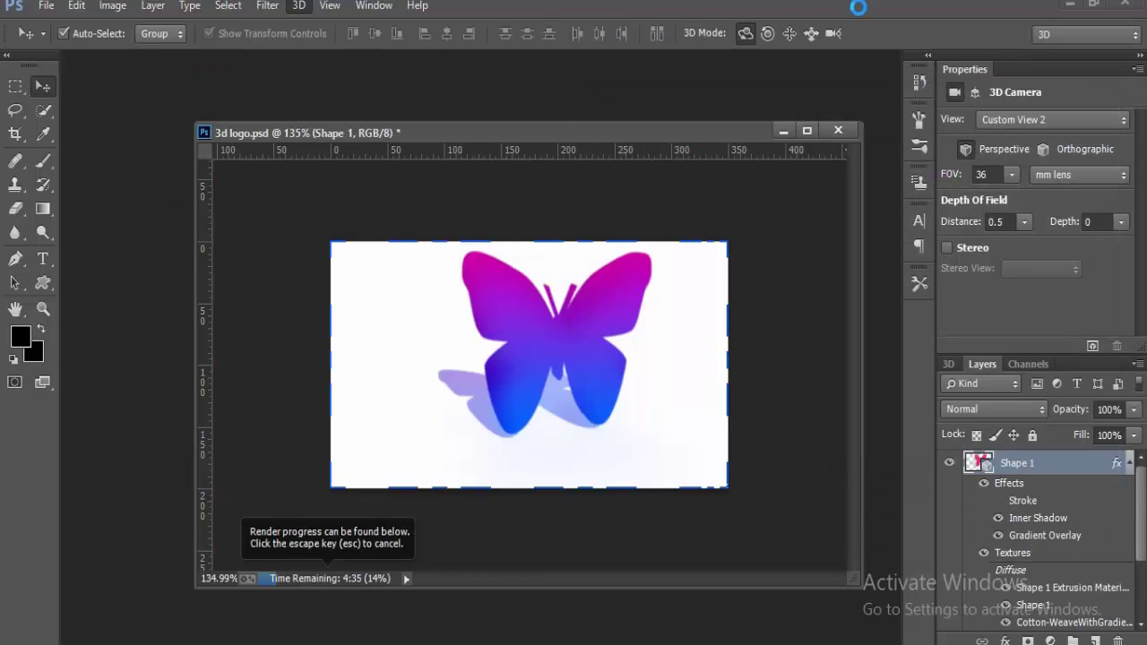
# Step: Save the document as a new Photoshop file named "3d logo1" in the psd files folder, accepting the default format options
pyautogui.hotkey('ctrl', 'shift', 's')
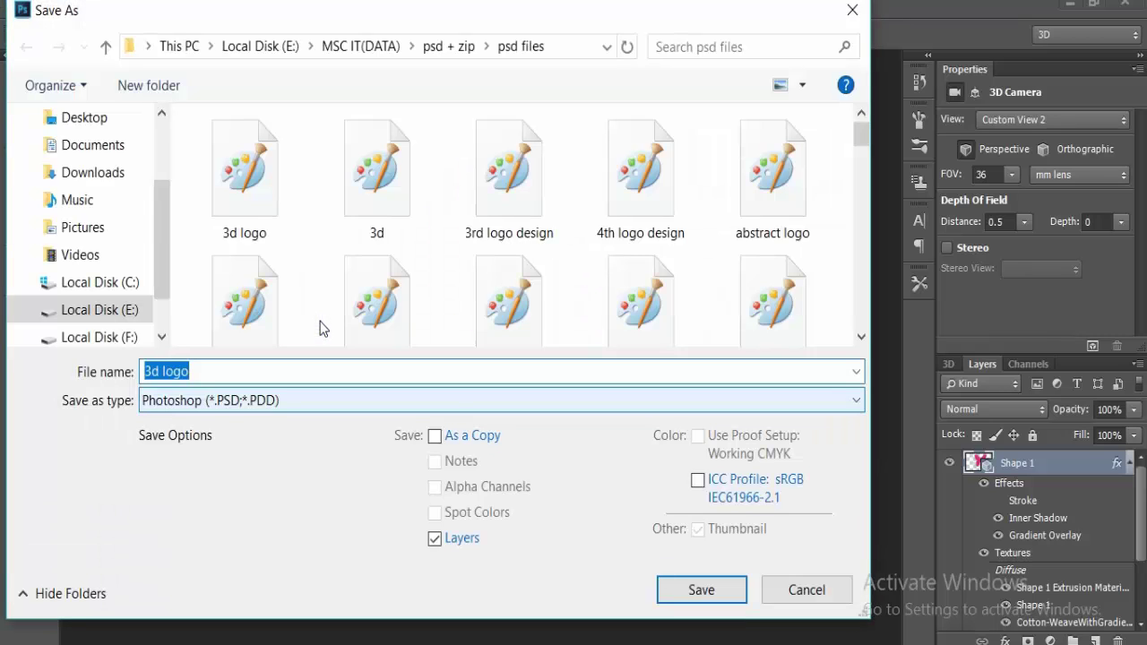
pyautogui.press('Return')
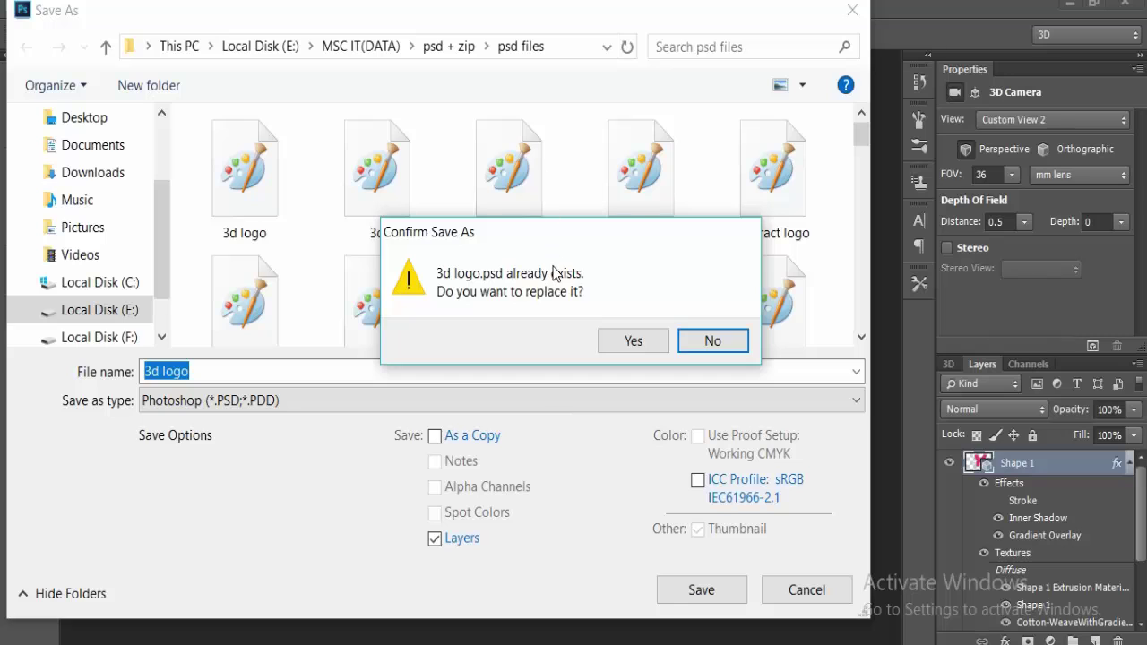
pyautogui.press('Return')
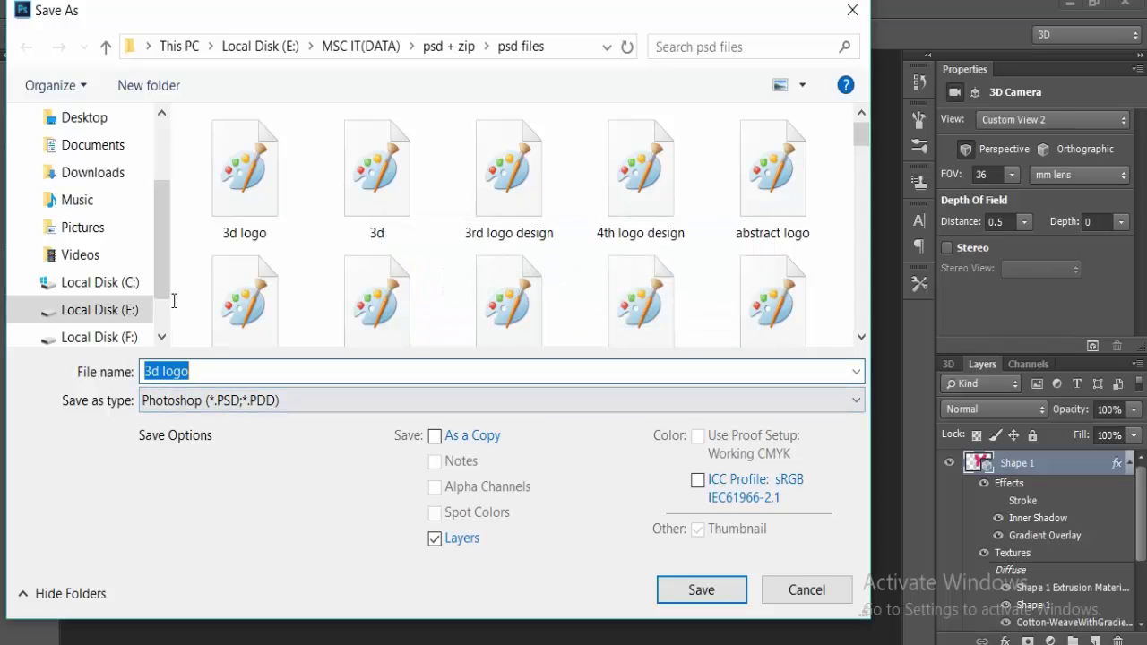
pyautogui.press('Right')
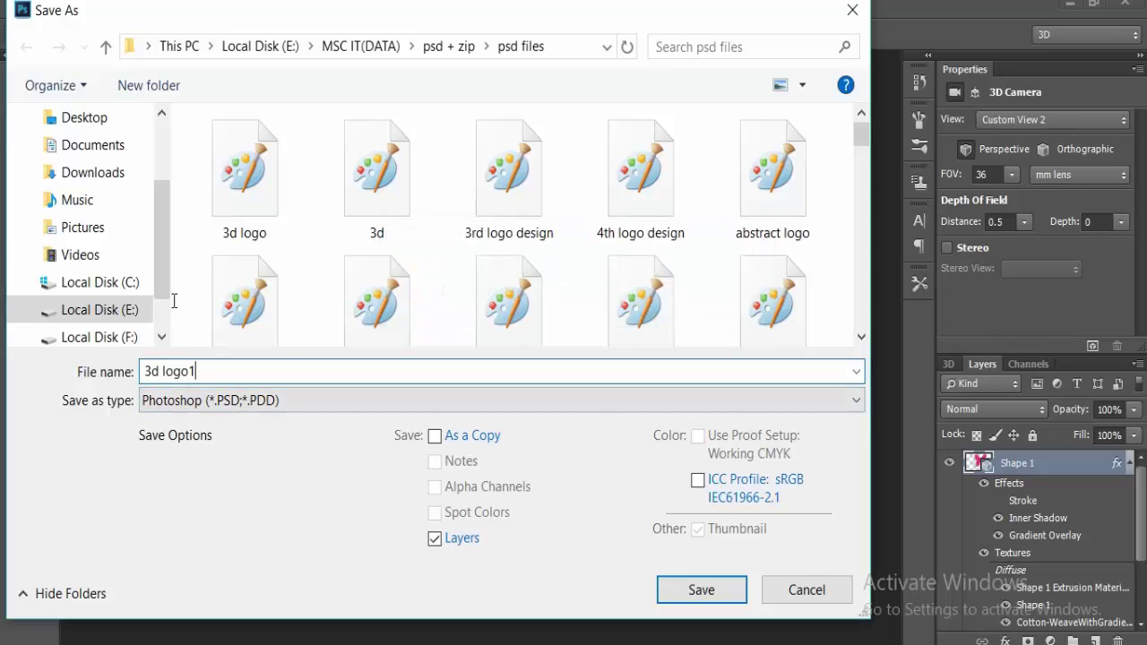
pyautogui.press('Return')
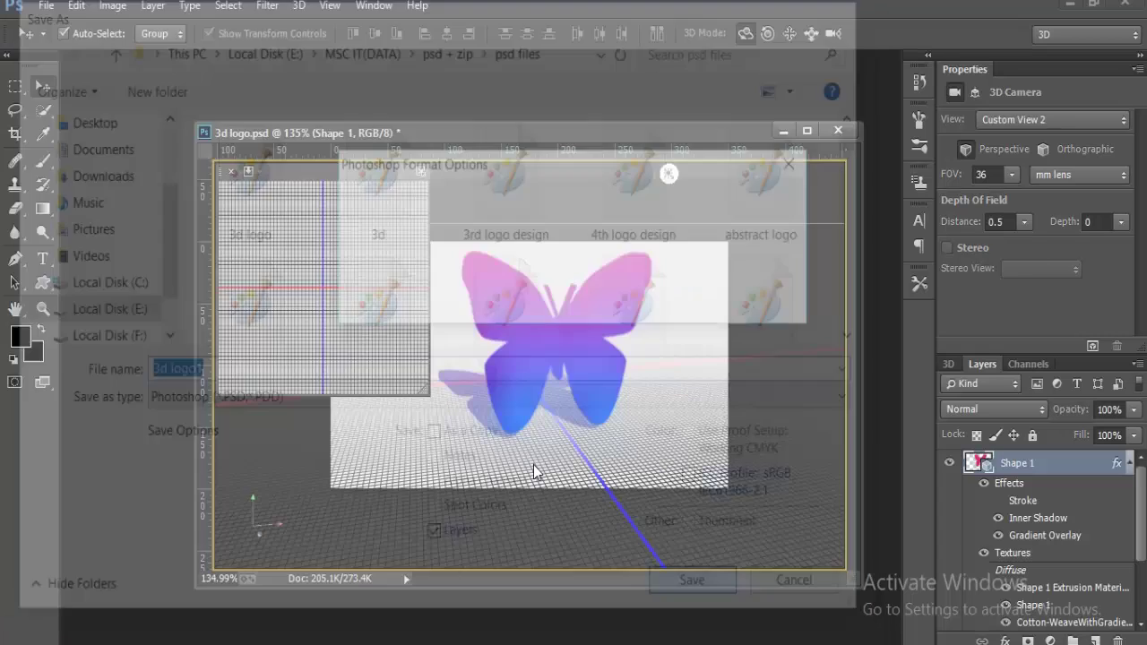
pyautogui.press('Return')
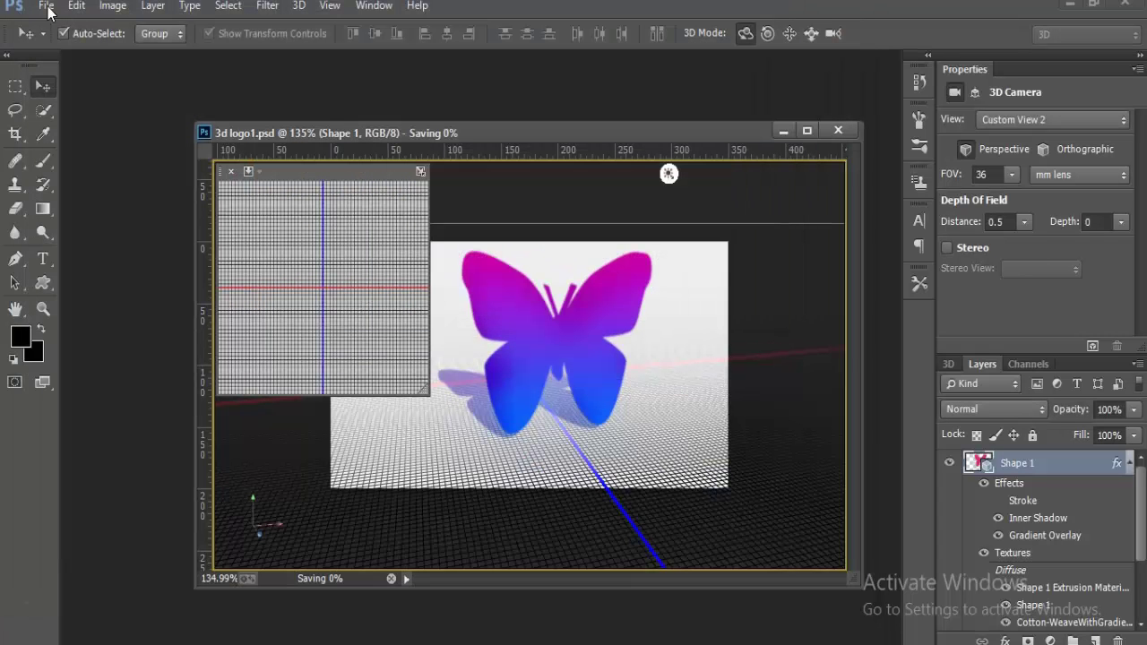
# Step: Save a PNG copy of the logo as "3d logo1" with smallest/slow compression and no interlacing
pyautogui.click(44, 6)
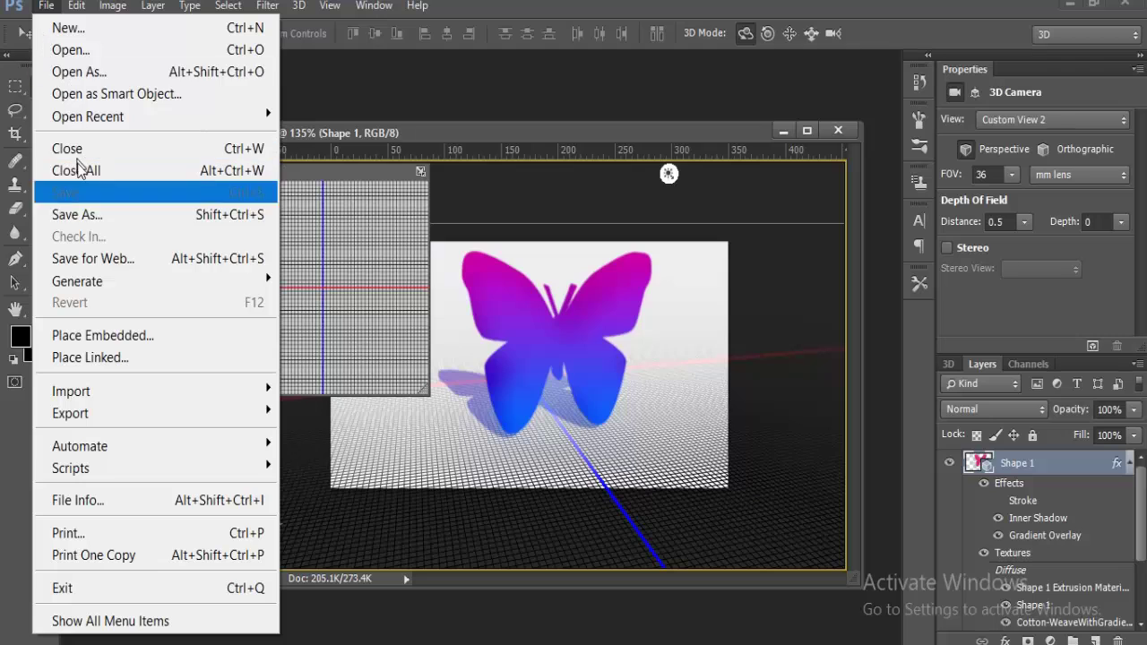
pyautogui.click(84, 215)
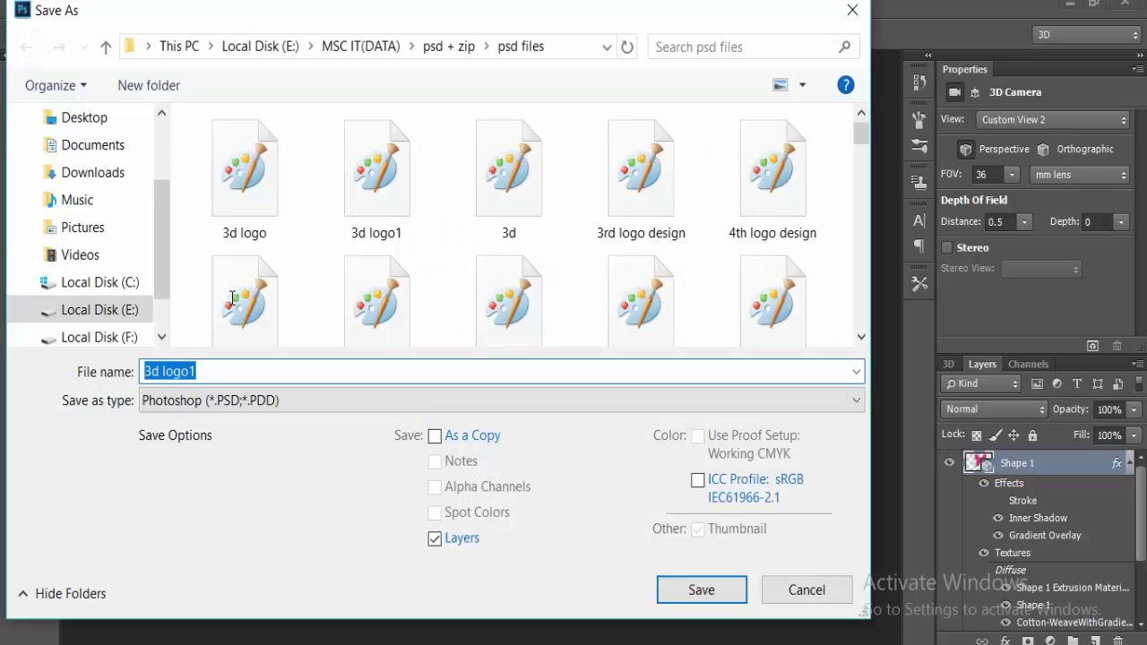
pyautogui.click(230, 400)
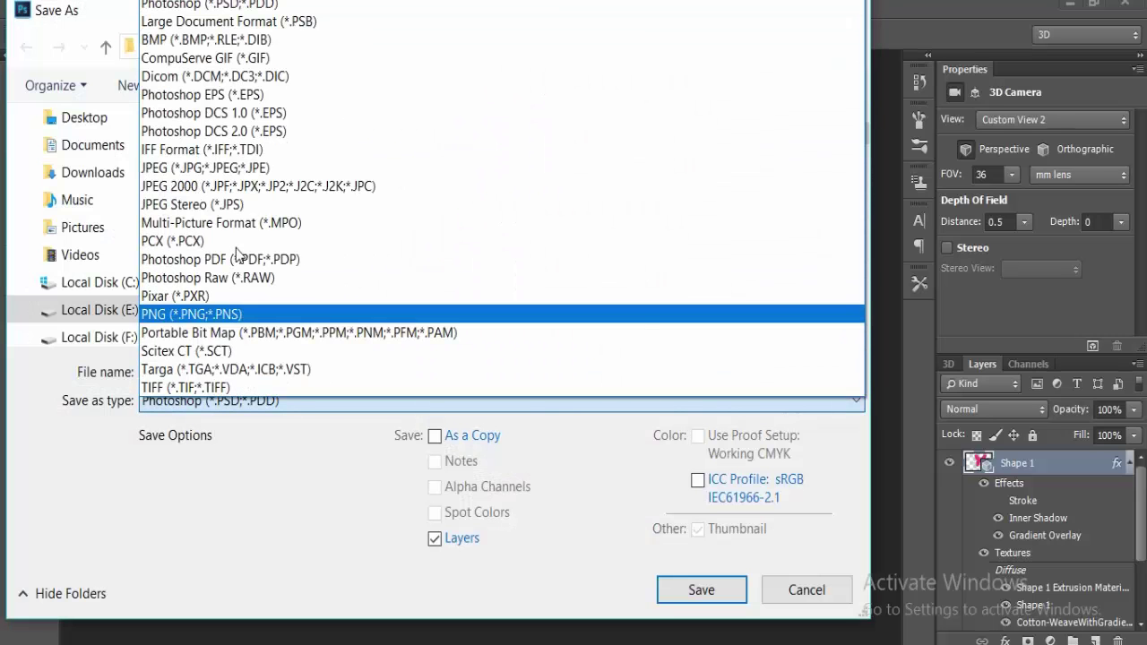
pyautogui.click(206, 383)
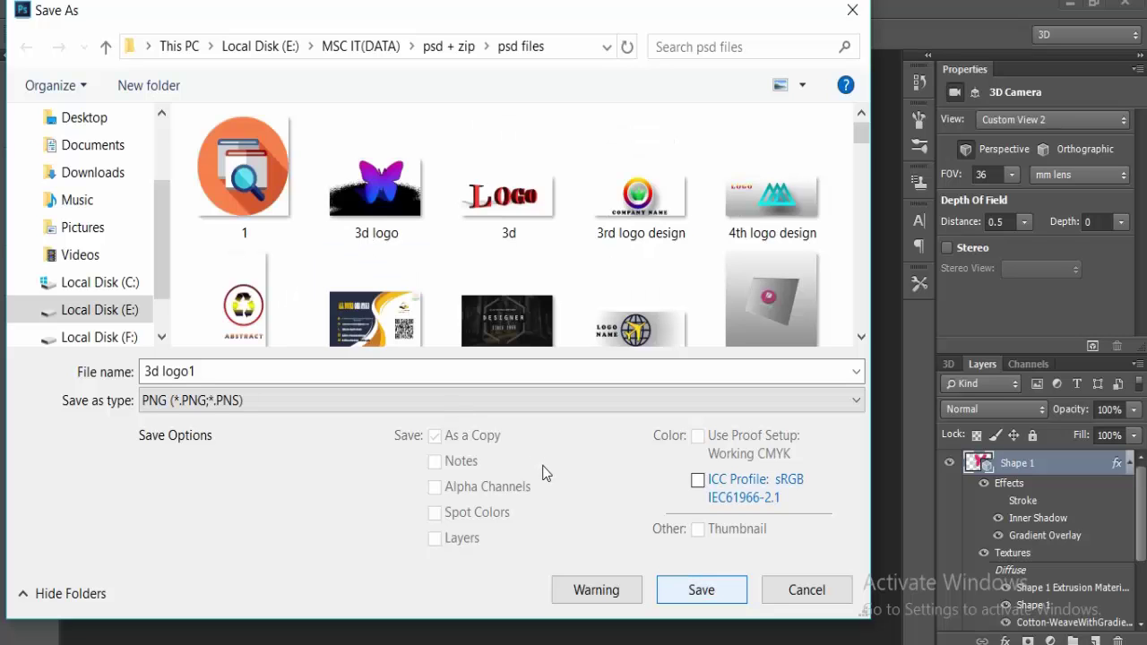
pyautogui.press('Return')
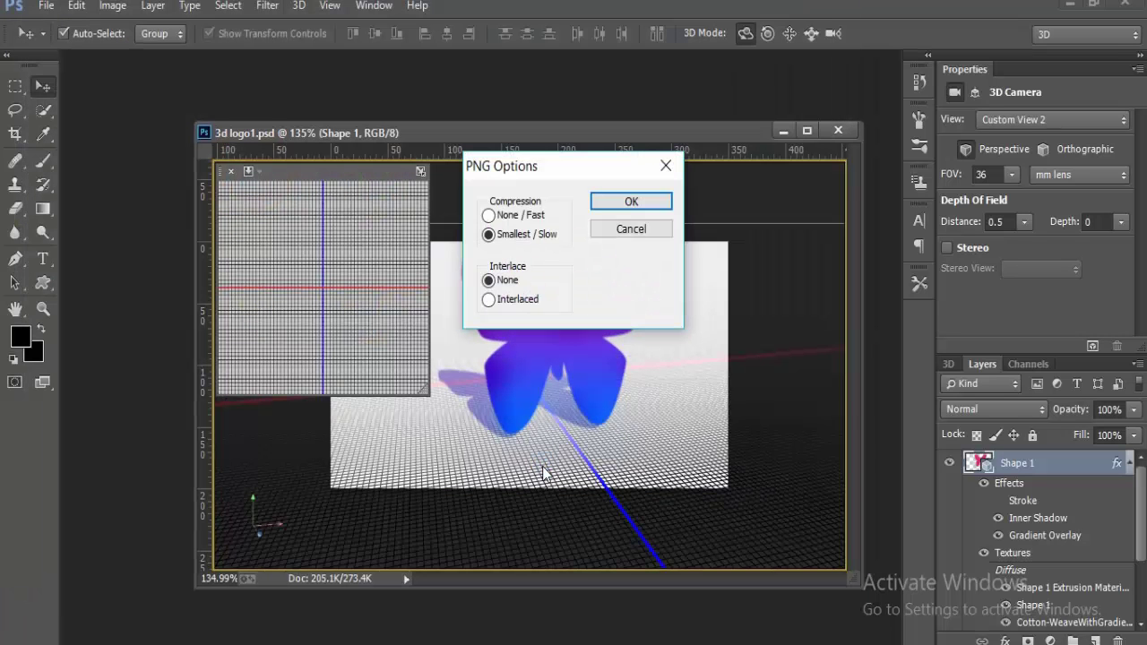
pyautogui.press('Return')
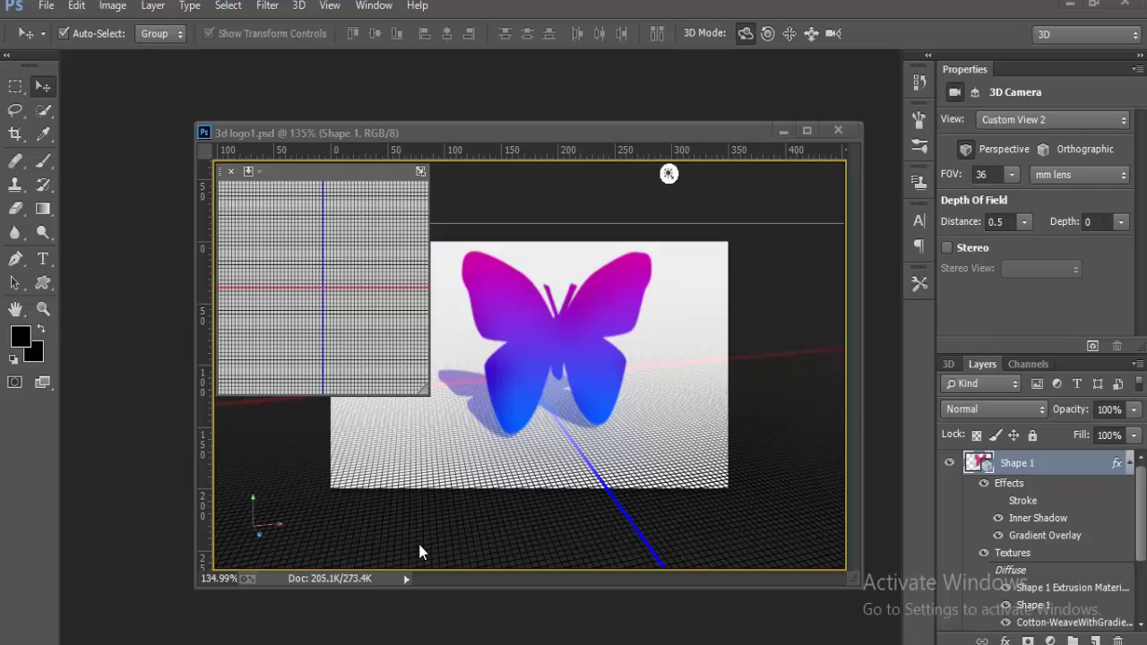
# Step: Switch to File Explorer and open the "3d logo1" PNG image from the recent files
pyautogui.press('super+e')
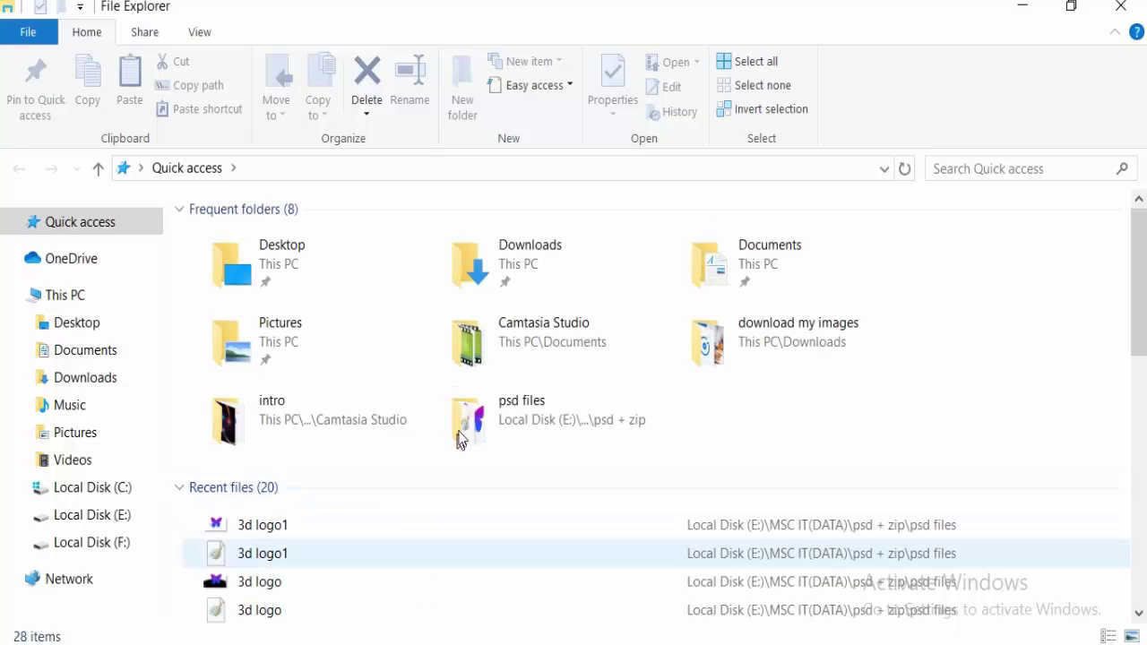
pyautogui.doubleClick(570, 527)
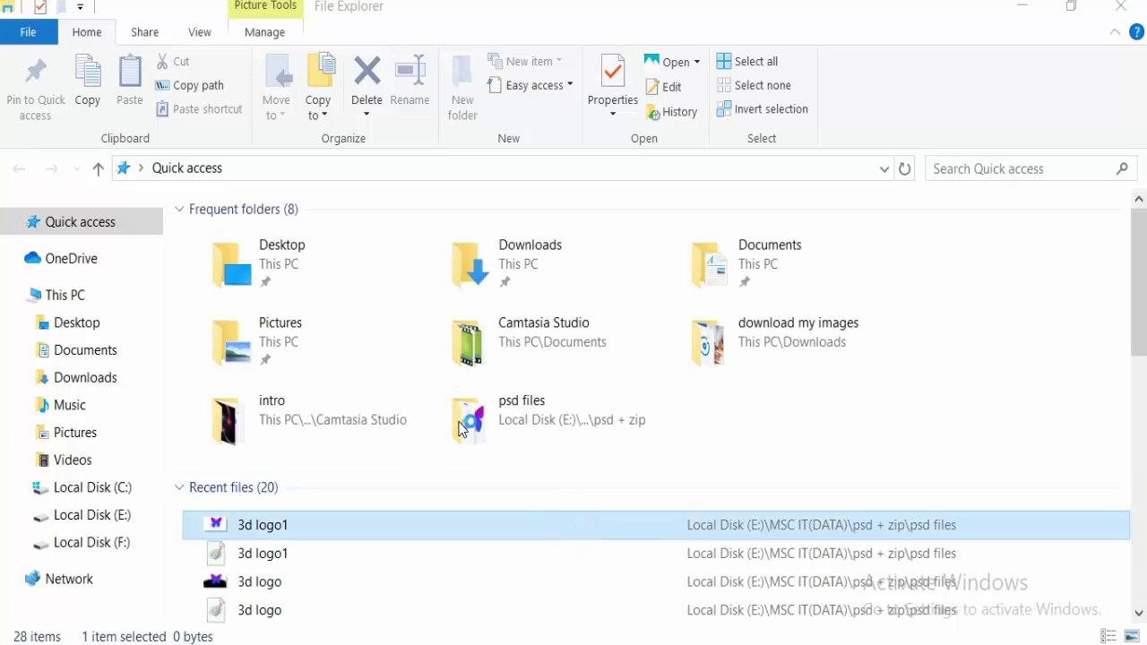